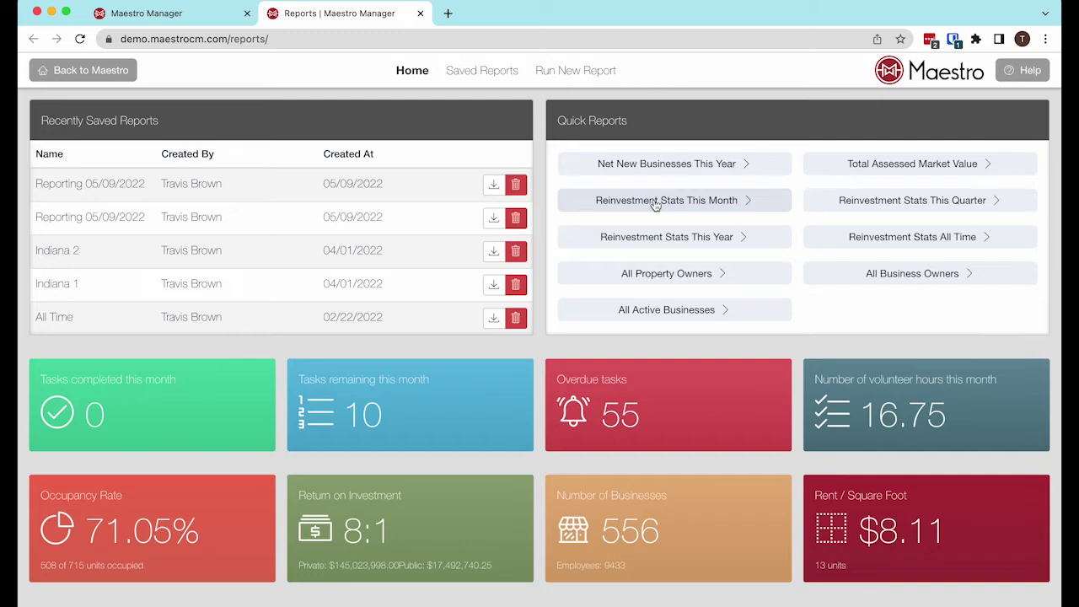
Start a new report for the Maestro Demo community using the This Year date range.
{"action": "left_click", "coordinate": [572, 73]}
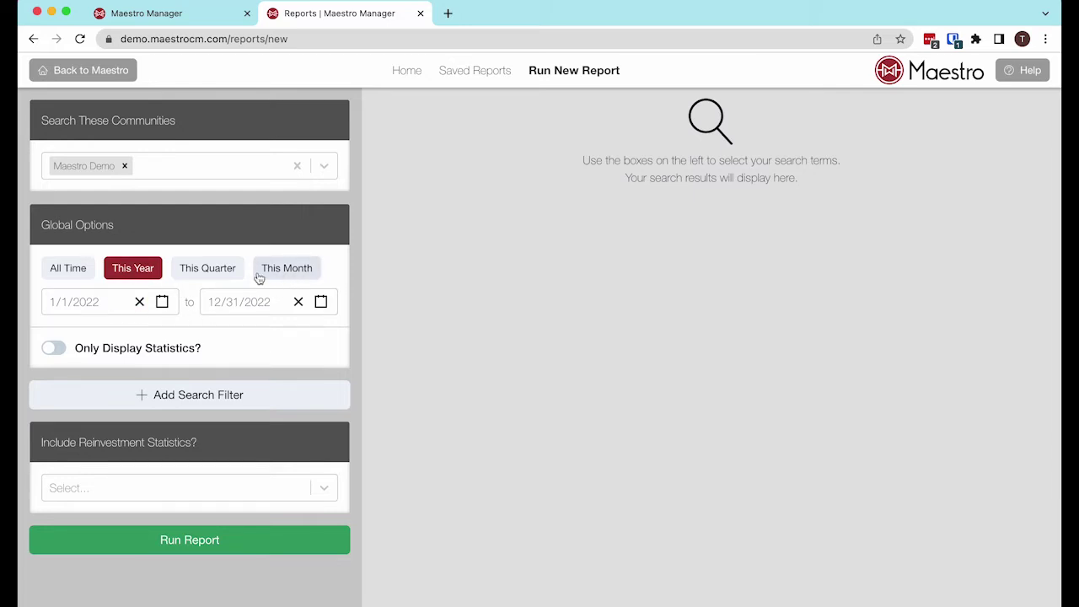
{"action": "left_click", "coordinate": [208, 268]}
{"action": "left_click", "coordinate": [135, 275]}
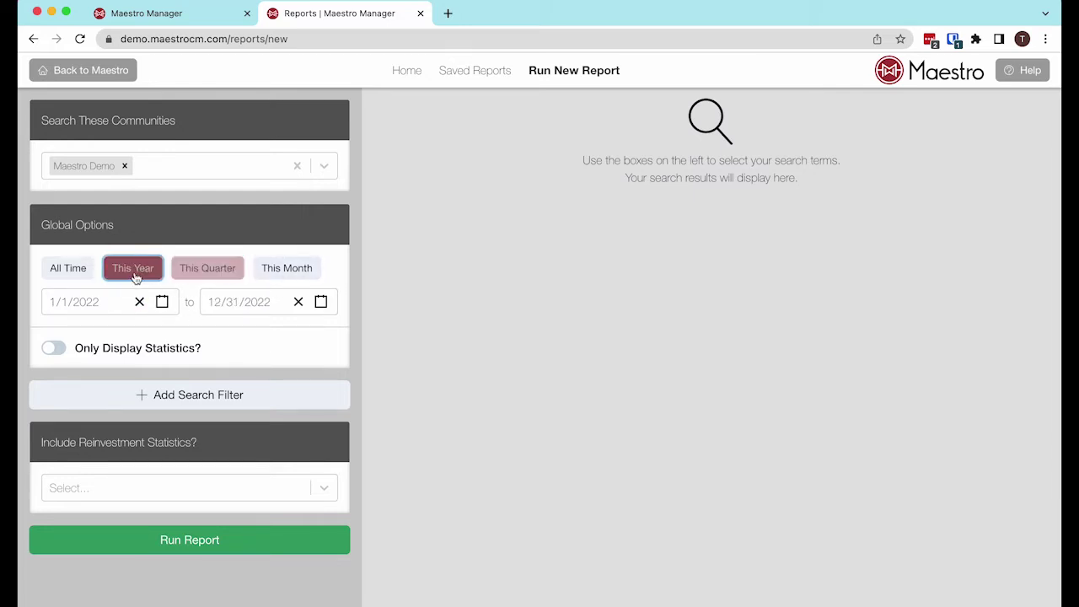
{"action": "left_click", "coordinate": [94, 305]}
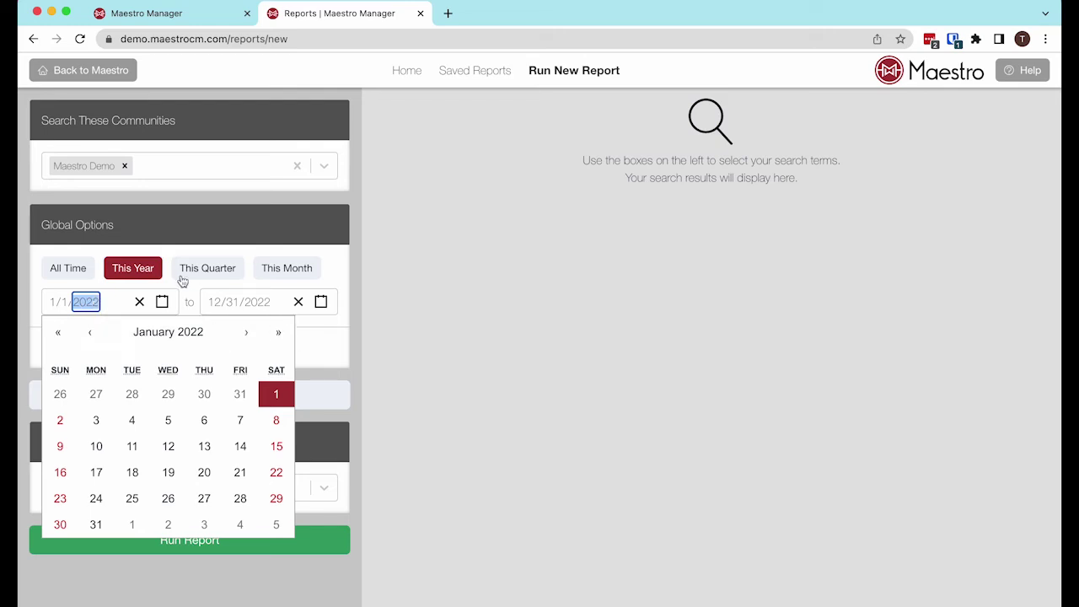
{"action": "left_click", "coordinate": [164, 244]}
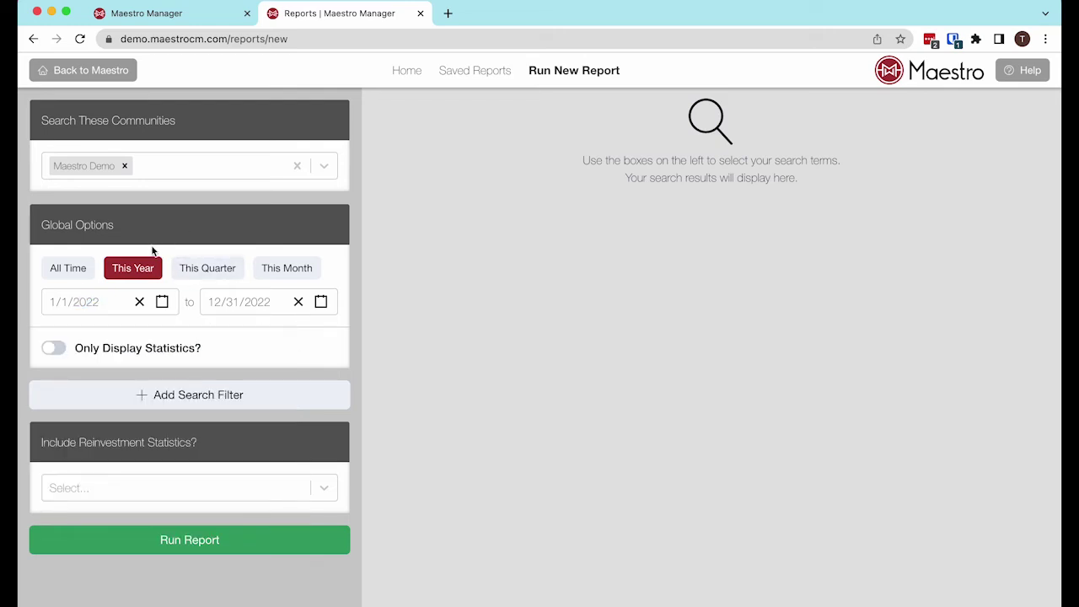
{"action": "left_click", "coordinate": [54, 349]}
{"action": "left_click", "coordinate": [55, 350]}
Select the Event Attendance, Grants Received and Employees in Active Businesses reinvestment statistics.
{"action": "left_click", "coordinate": [130, 488]}
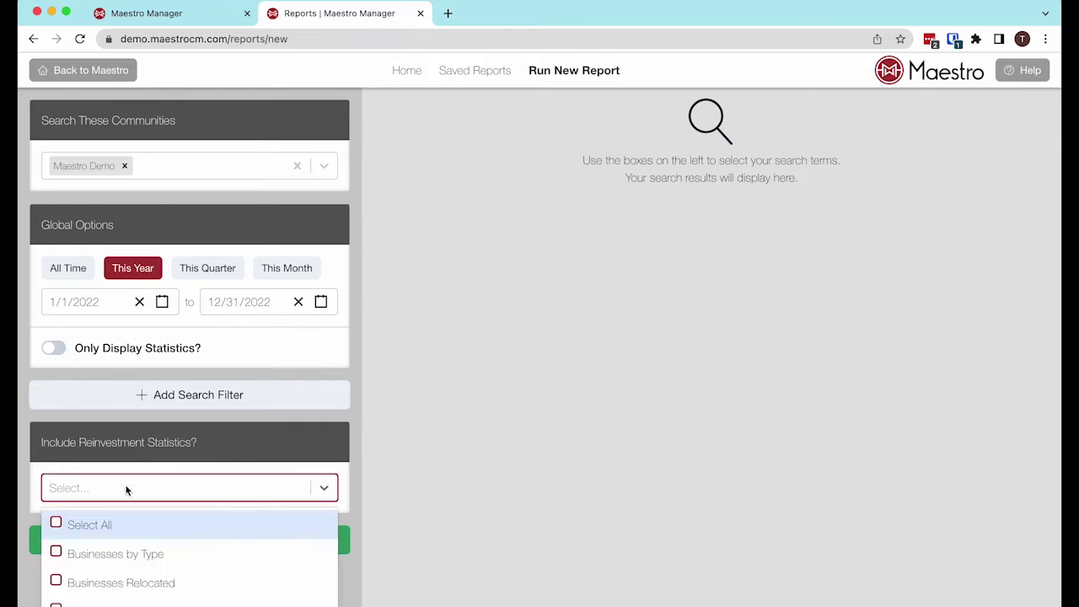
{"action": "scroll", "coordinate": [116, 543], "scroll_direction": "down", "scroll_amount": 3}
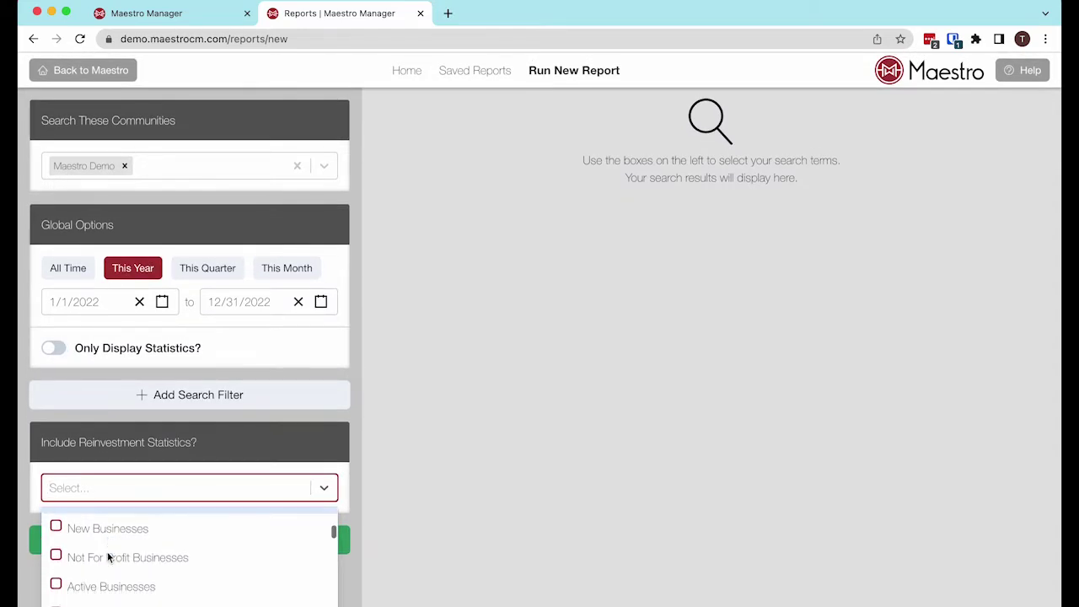
{"action": "scroll", "coordinate": [107, 551], "scroll_direction": "down", "scroll_amount": 3}
{"action": "left_click", "coordinate": [92, 568]}
{"action": "left_click", "coordinate": [86, 539]}
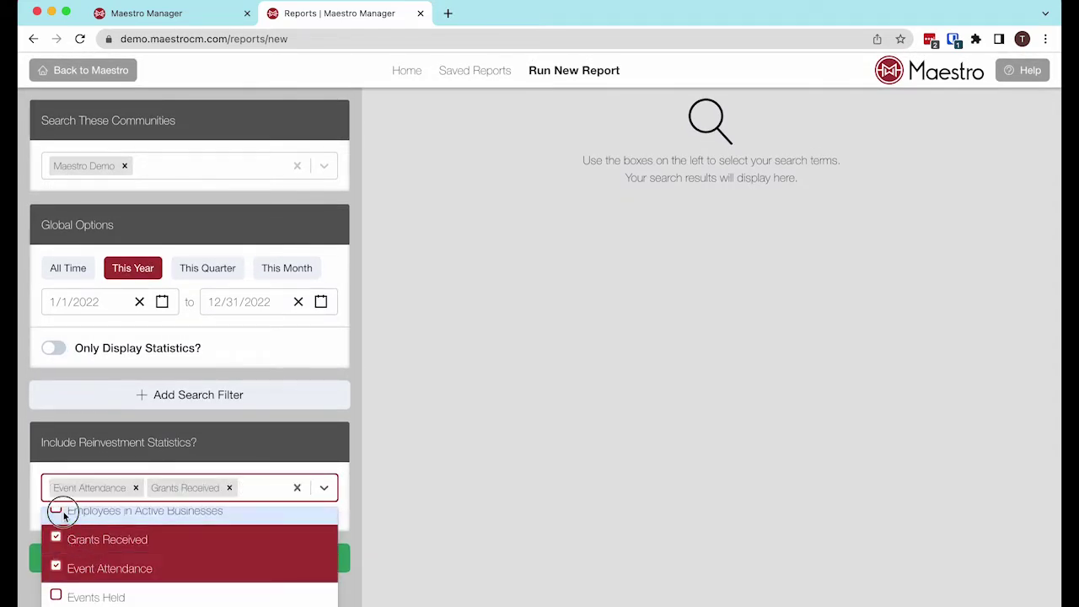
{"action": "left_click", "coordinate": [63, 514]}
Include all reinvestment statistics and run the report.
{"action": "scroll", "coordinate": [105, 555], "scroll_direction": "up", "scroll_amount": 8}
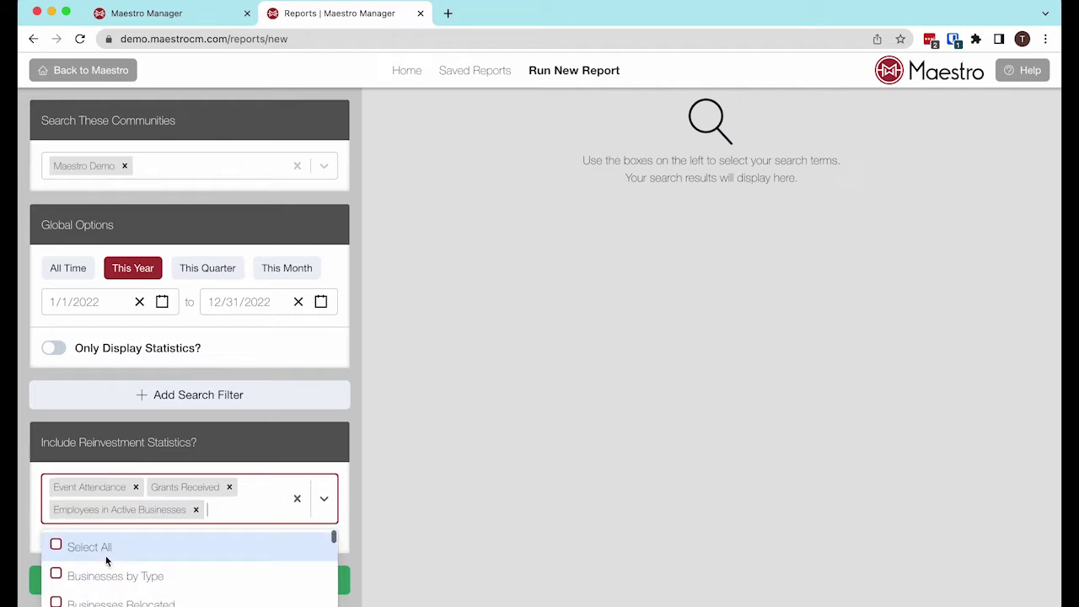
{"action": "left_click", "coordinate": [56, 548]}
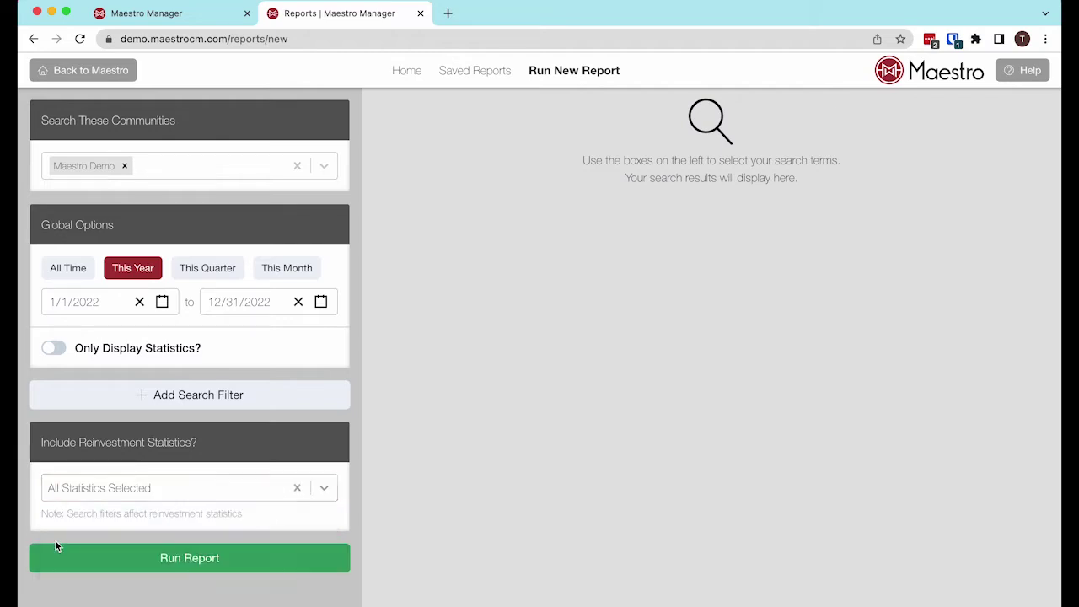
{"action": "left_click", "coordinate": [136, 496]}
{"action": "left_click", "coordinate": [368, 480]}
{"action": "left_click", "coordinate": [204, 568]}
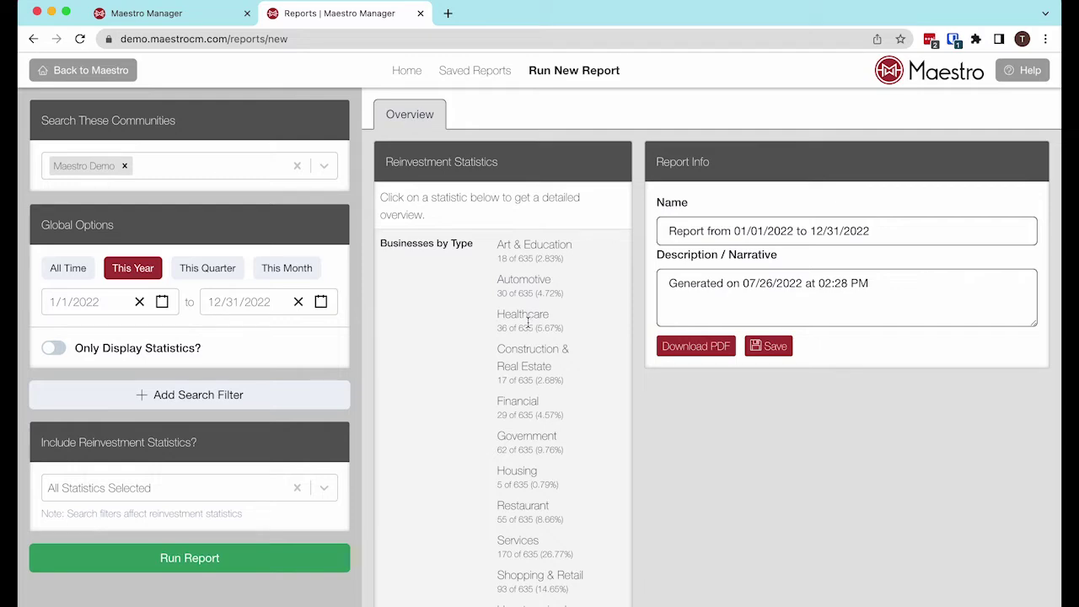
Look through the reinvestment statistics and display the detailed list of new businesses.
{"action": "scroll", "coordinate": [530, 325], "scroll_direction": "down", "scroll_amount": 3}
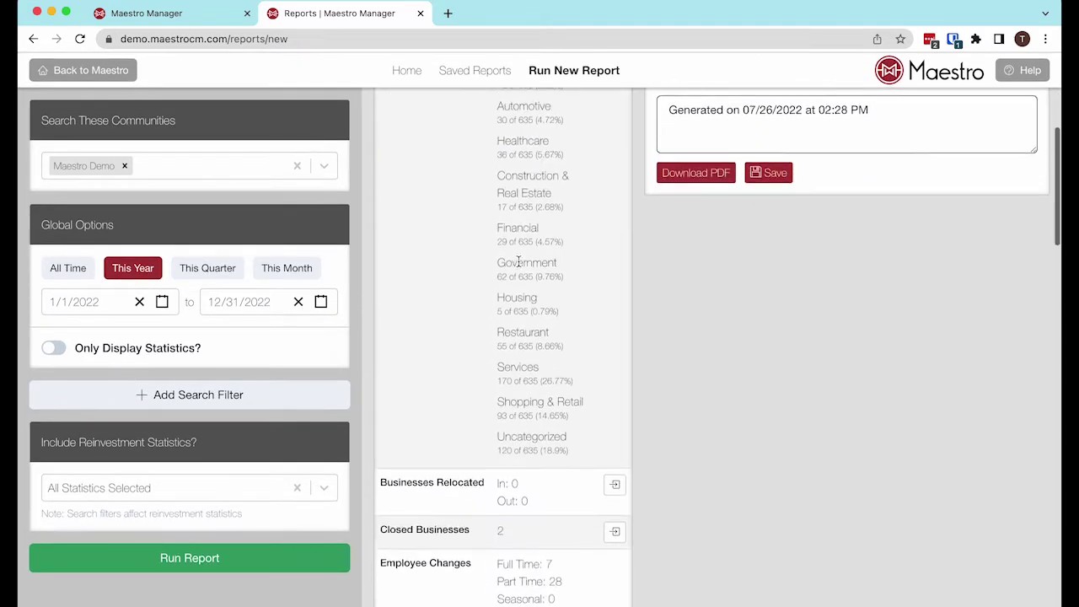
{"action": "scroll", "coordinate": [516, 274], "scroll_direction": "down", "scroll_amount": 3}
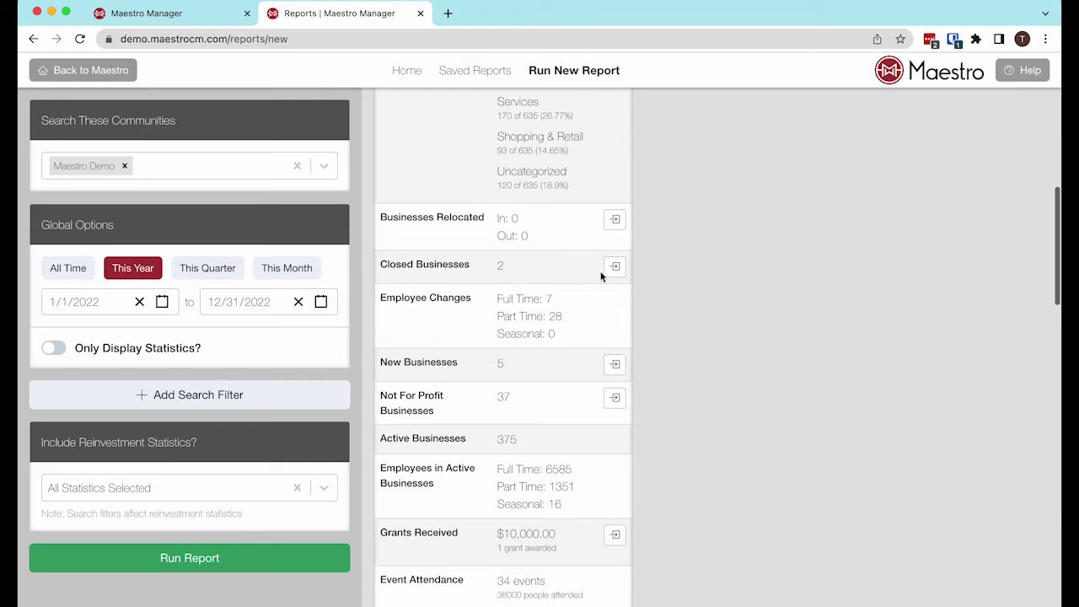
{"action": "left_click", "coordinate": [616, 365]}
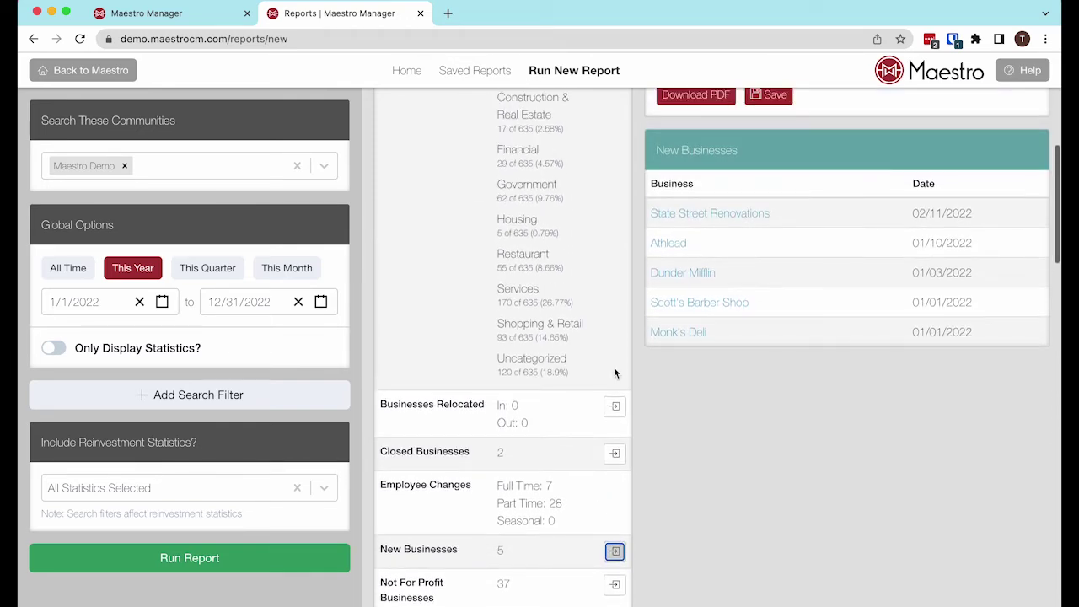
{"action": "scroll", "coordinate": [760, 354], "scroll_direction": "up", "scroll_amount": 2}
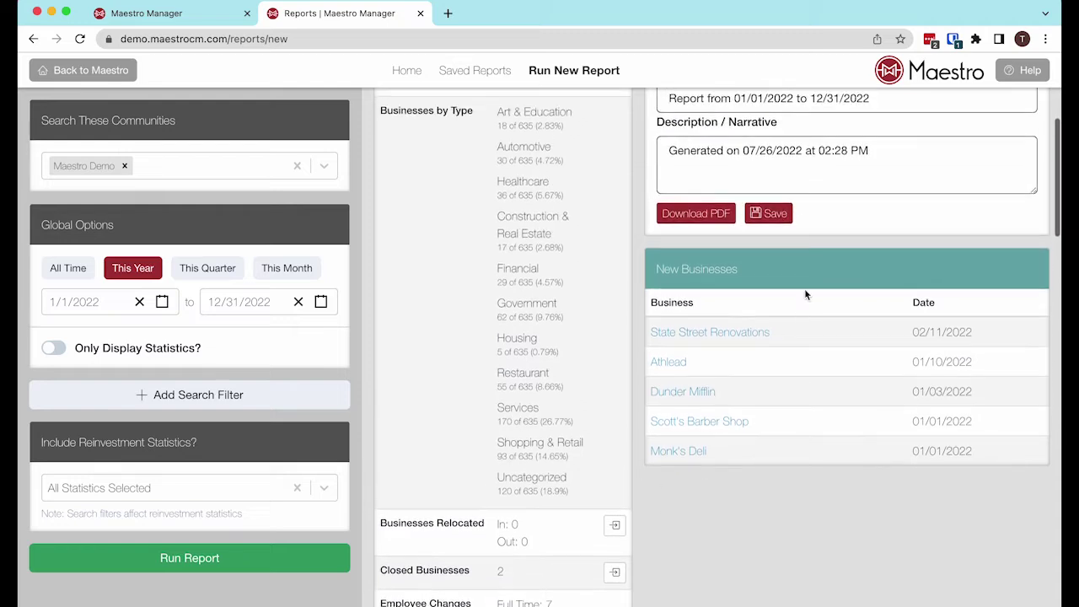
{"action": "scroll", "coordinate": [877, 274], "scroll_direction": "up", "scroll_amount": 2}
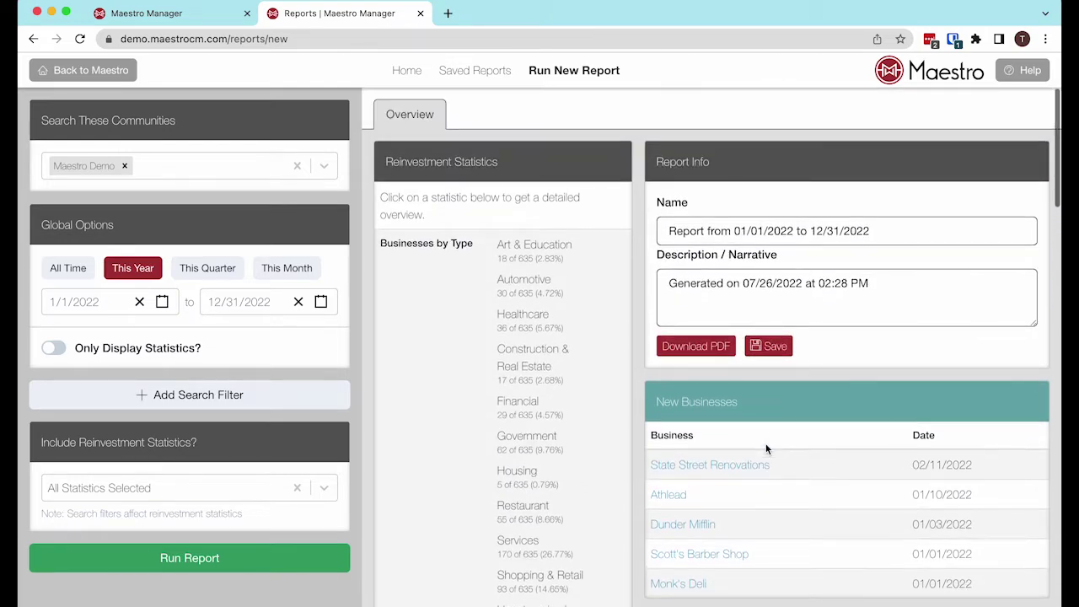
Display the detailed list of closed businesses from the reinvestment statistics.
{"action": "scroll", "coordinate": [754, 452], "scroll_direction": "down", "scroll_amount": 3}
{"action": "scroll", "coordinate": [755, 452], "scroll_direction": "down", "scroll_amount": 1}
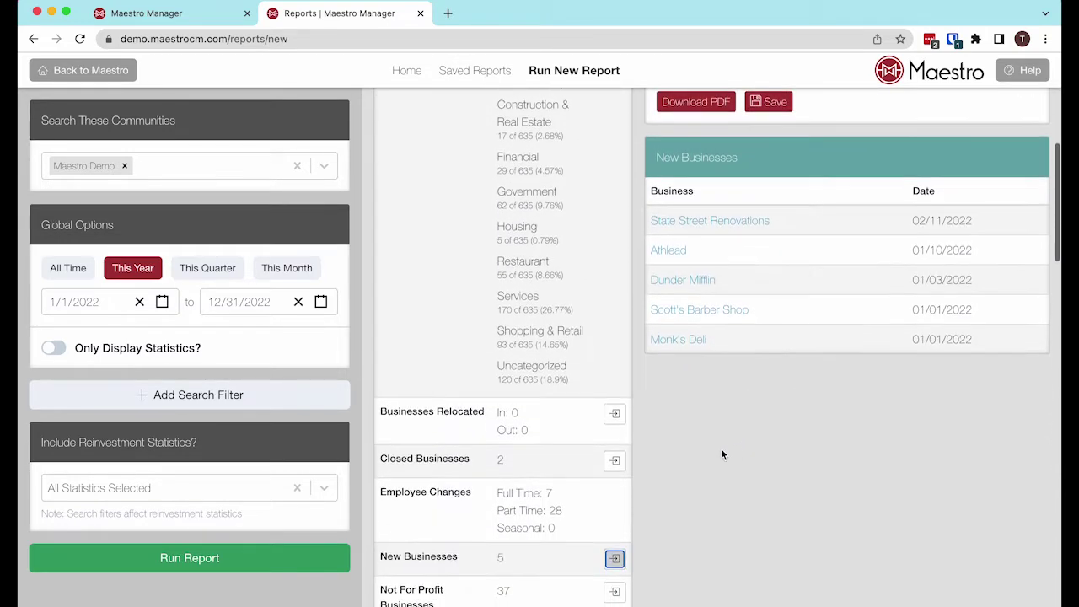
{"action": "left_click", "coordinate": [614, 461]}
{"action": "scroll", "coordinate": [741, 438], "scroll_direction": "up", "scroll_amount": 4}
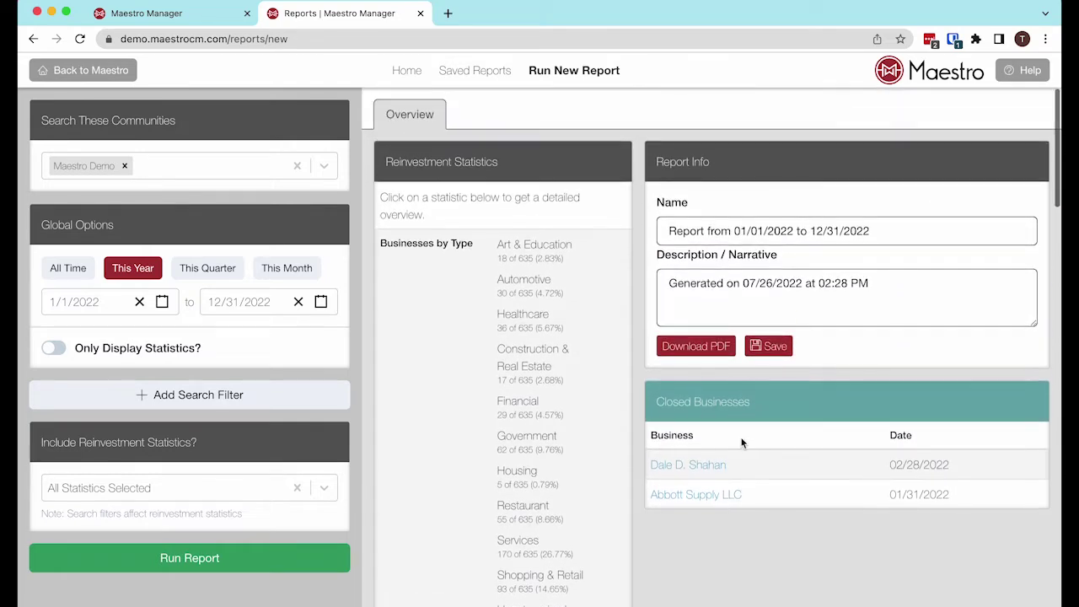
Generate the report's PDF and look through its Reinvestment Statistics Overview to the end of the first page.
{"action": "left_click", "coordinate": [686, 349]}
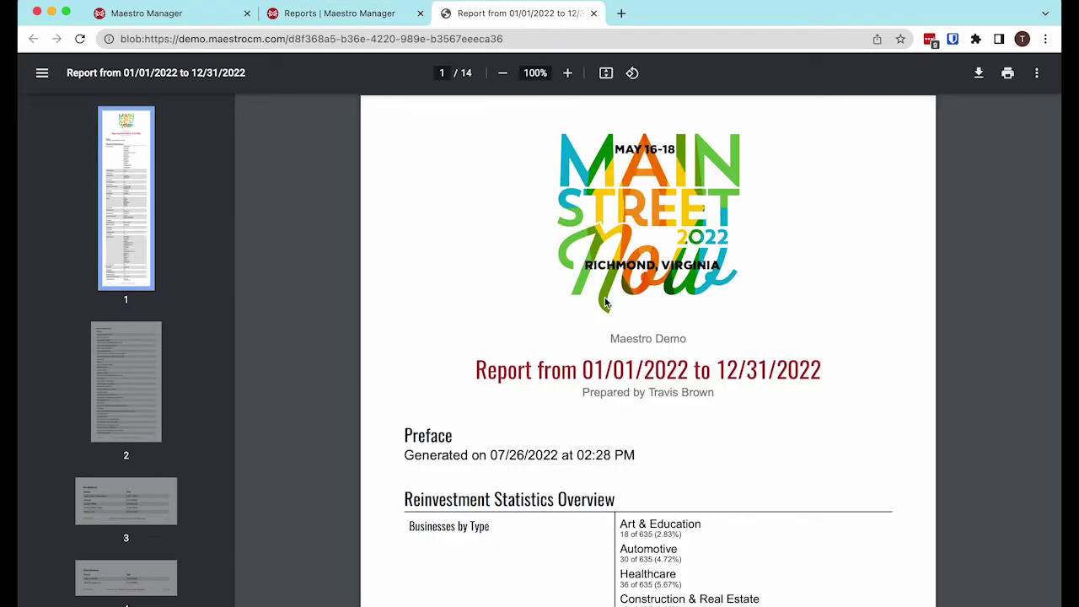
{"action": "scroll", "coordinate": [605, 303], "scroll_direction": "down", "scroll_amount": 15}
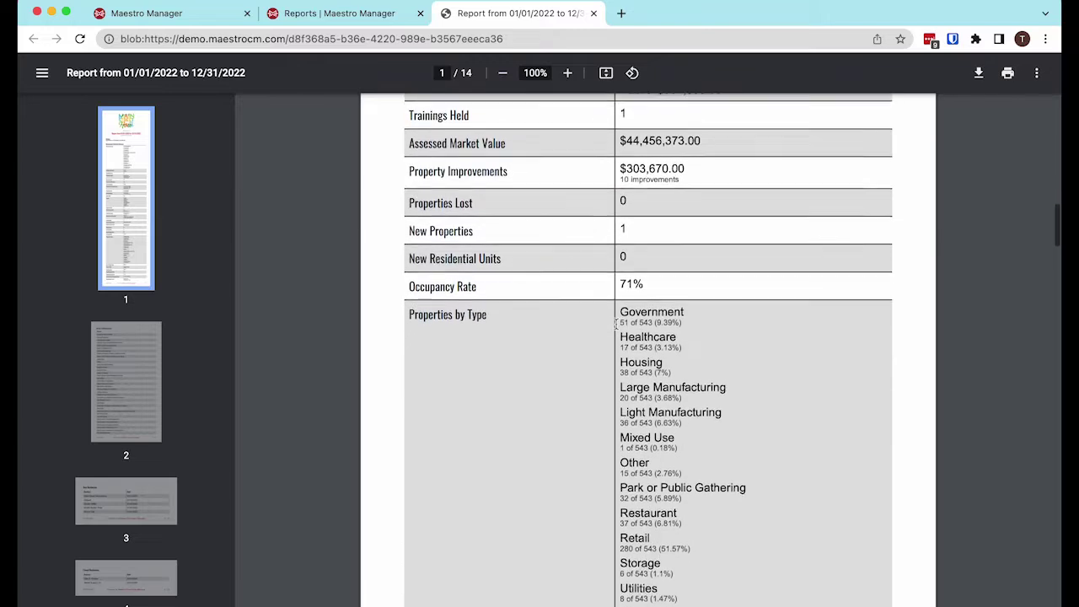
{"action": "scroll", "coordinate": [617, 323], "scroll_direction": "down", "scroll_amount": 8}
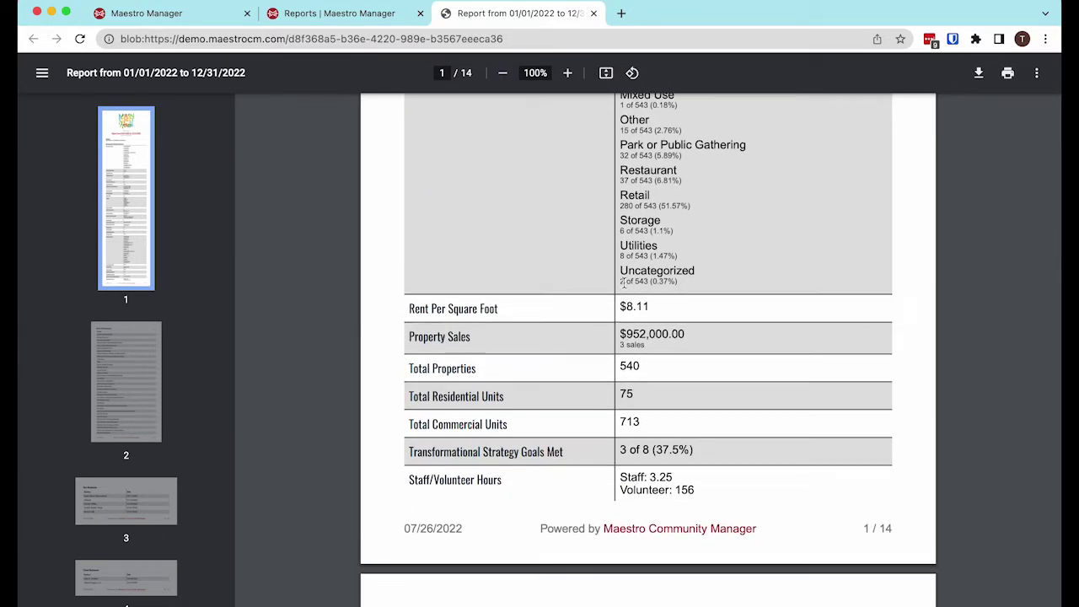
Back in the Reports browser tab, clear the reinvestment statistics selection, reselect all of them and rerun the report.
{"action": "left_click", "coordinate": [357, 17]}
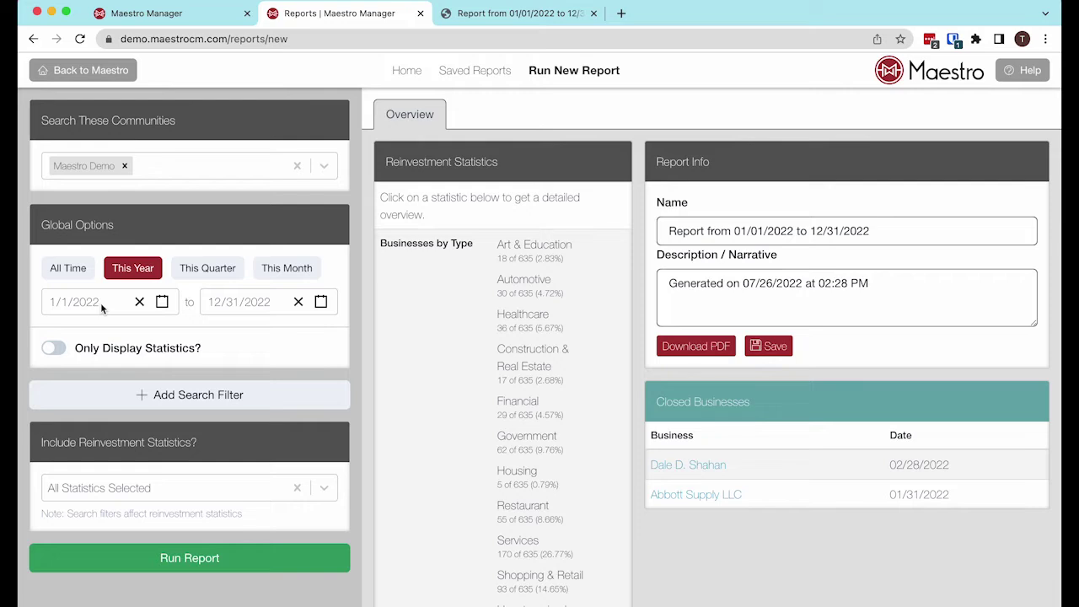
{"action": "left_click", "coordinate": [588, 73]}
{"action": "left_click", "coordinate": [297, 488]}
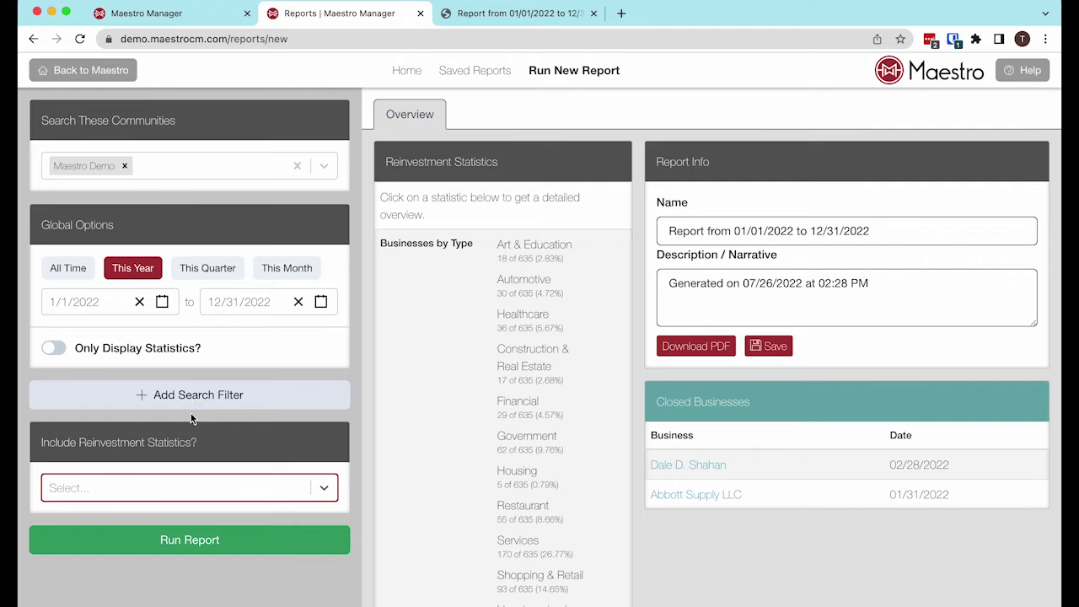
{"action": "left_click", "coordinate": [173, 492]}
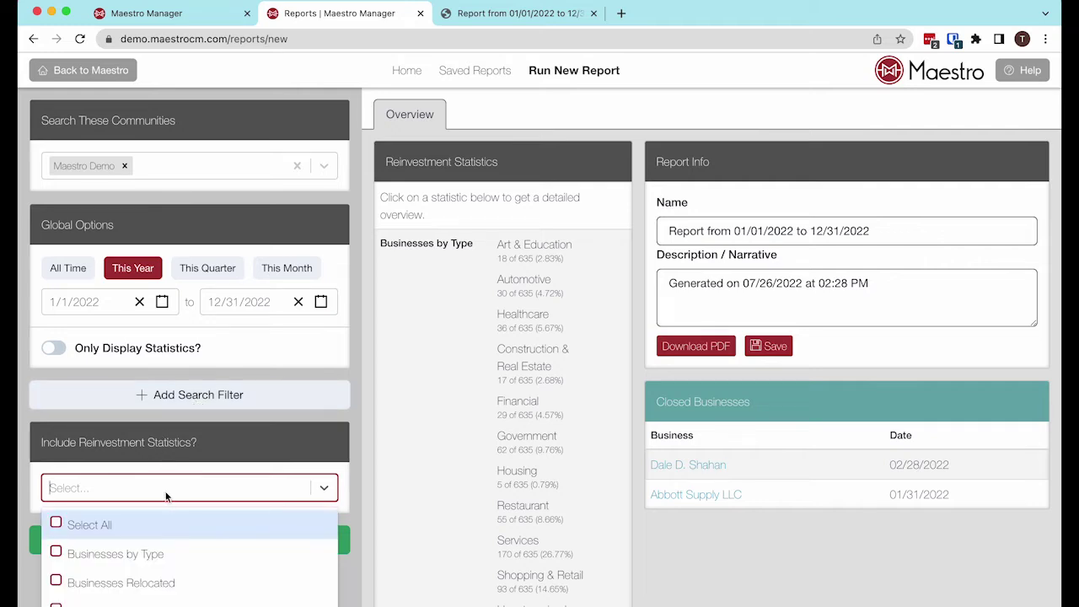
{"action": "left_click", "coordinate": [58, 524]}
{"action": "left_click", "coordinate": [164, 563]}
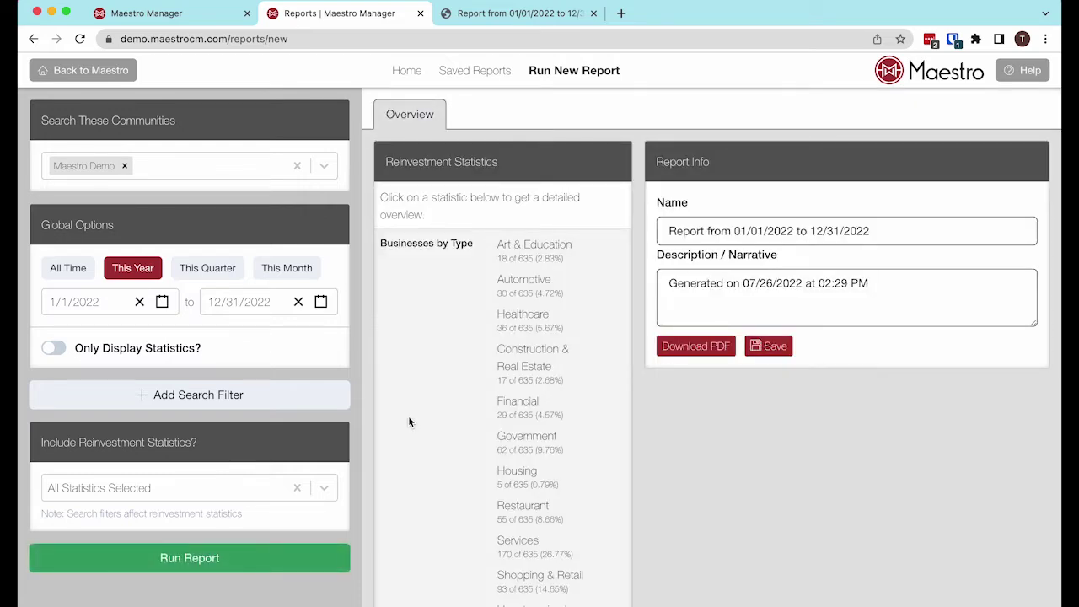
Add a Properties search filter and browse the fields available for it.
{"action": "left_click", "coordinate": [174, 396]}
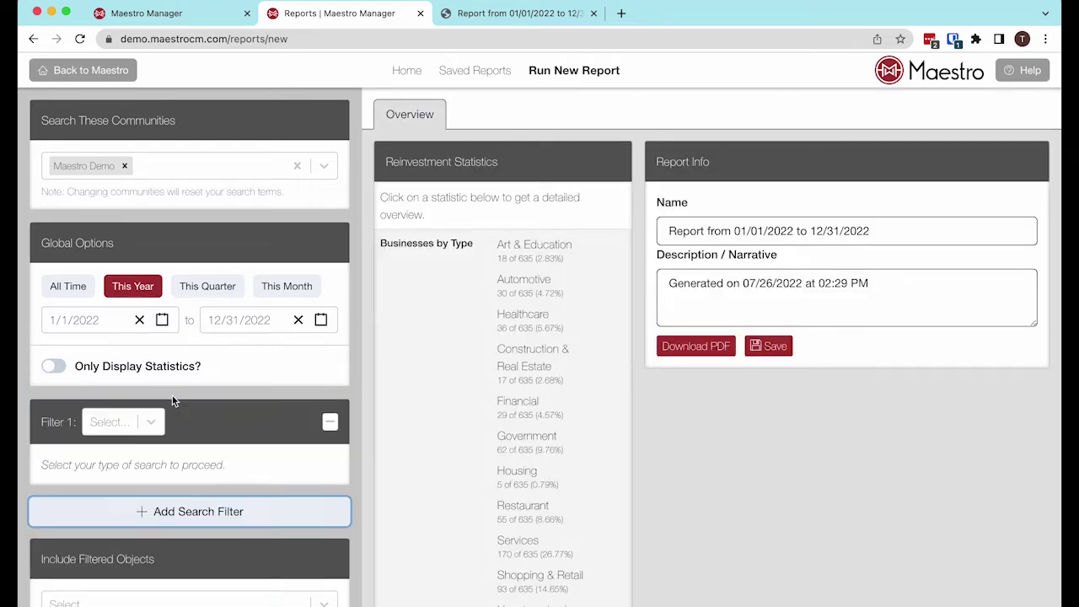
{"action": "scroll", "coordinate": [192, 337], "scroll_direction": "down", "scroll_amount": 3}
{"action": "left_click", "coordinate": [151, 291]}
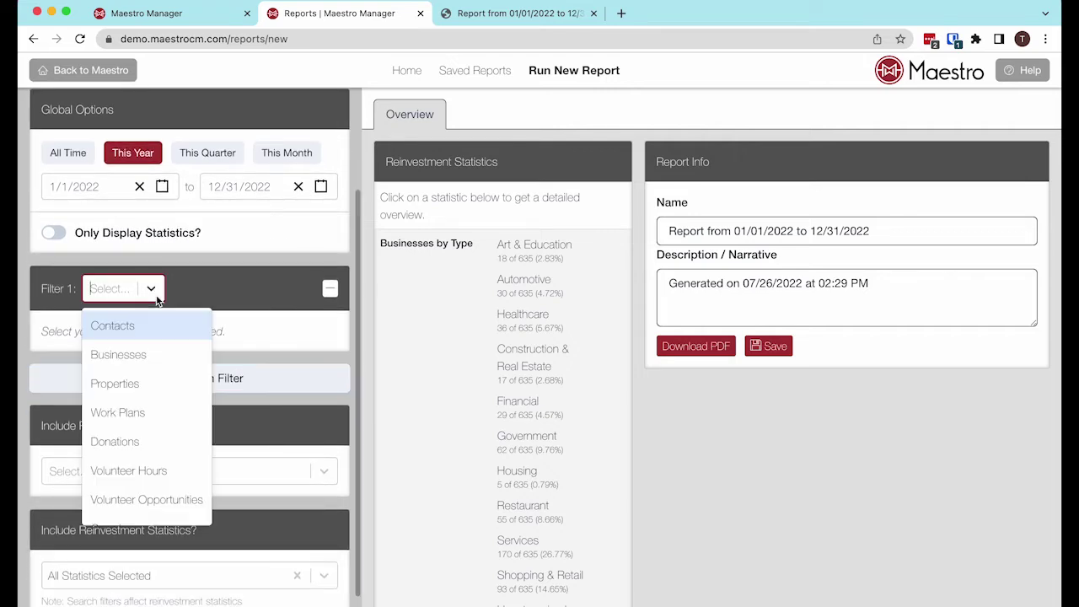
{"action": "left_click", "coordinate": [128, 384]}
{"action": "left_click", "coordinate": [132, 337]}
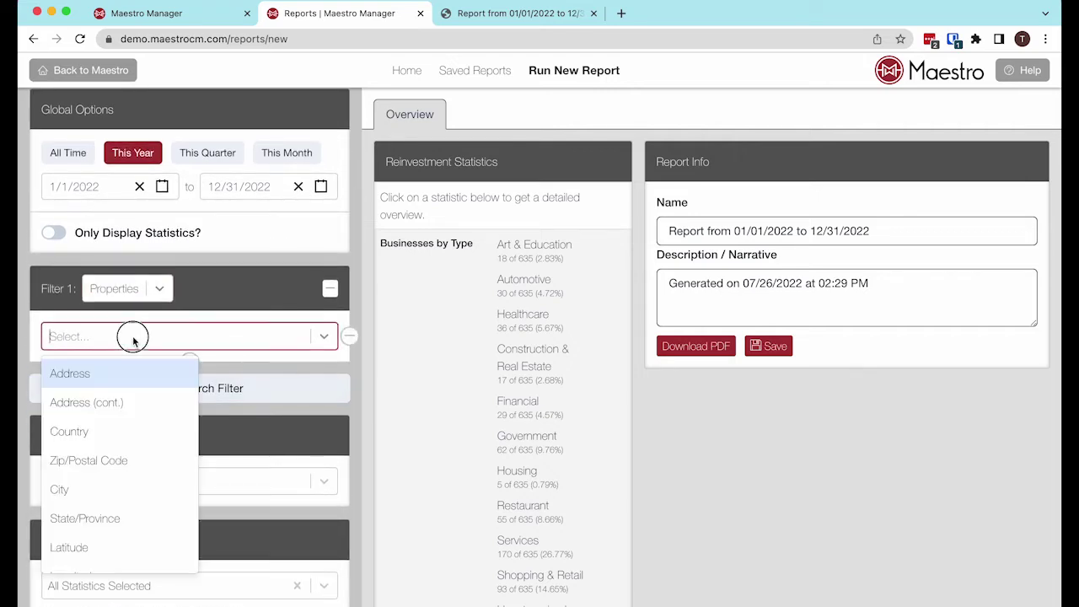
{"action": "scroll", "coordinate": [97, 411], "scroll_direction": "down", "scroll_amount": 3}
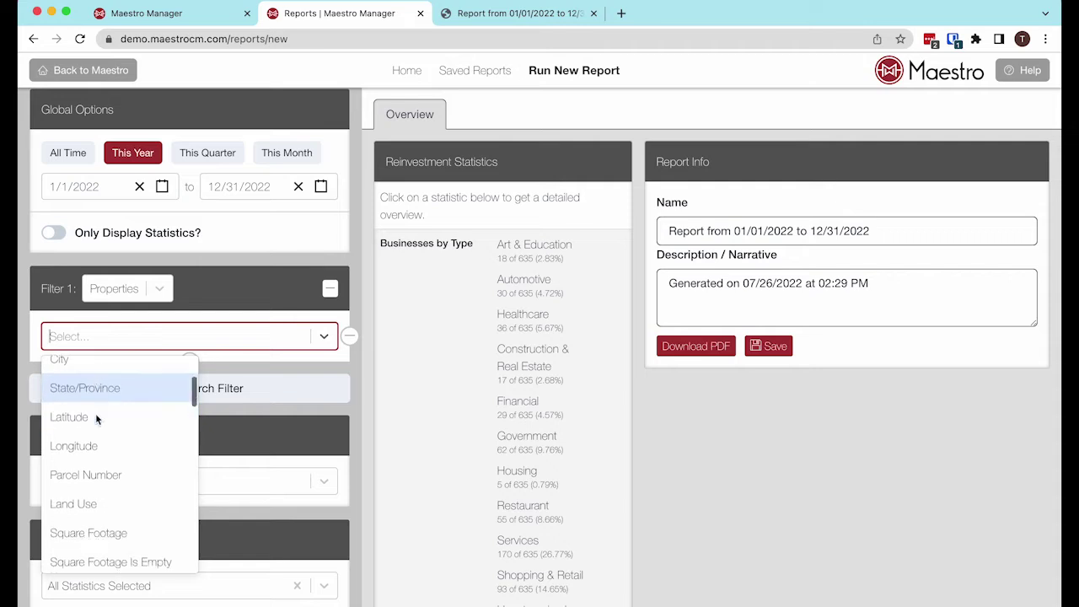
Remove the Properties filter and run the report for All Time, reviewing the resulting business statistics.
{"action": "left_click", "coordinate": [68, 152]}
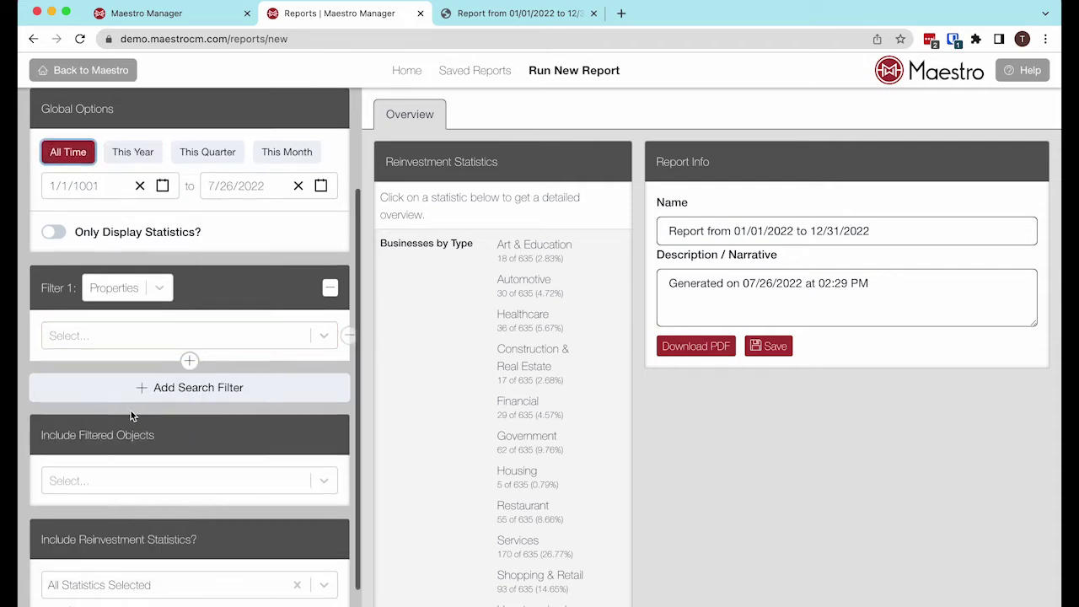
{"action": "scroll", "coordinate": [130, 411], "scroll_direction": "down", "scroll_amount": 1}
{"action": "left_click", "coordinate": [330, 236]}
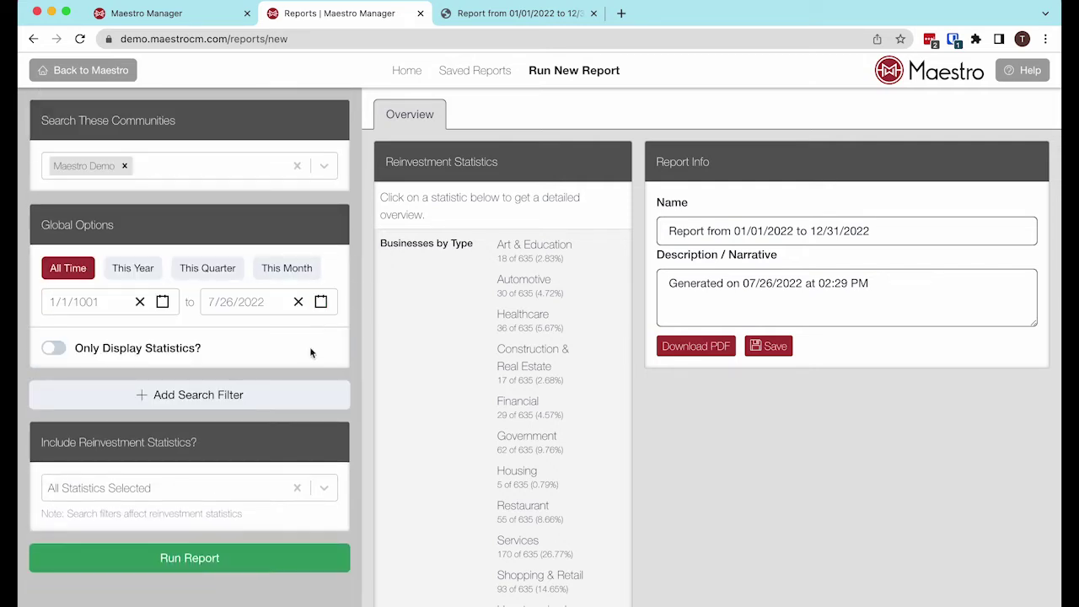
{"action": "left_click", "coordinate": [184, 567]}
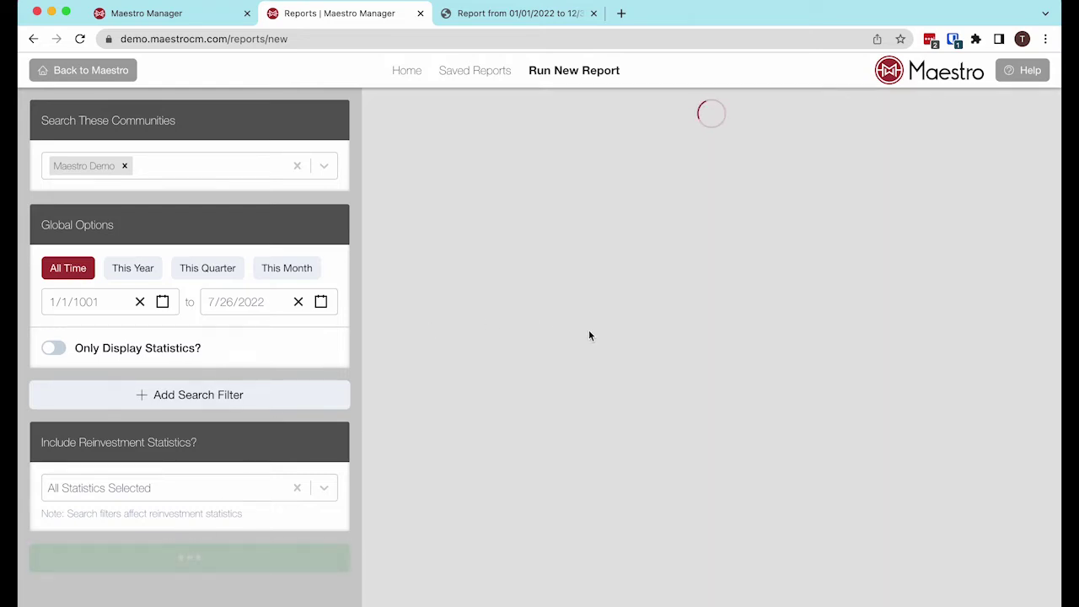
{"action": "scroll", "coordinate": [588, 336], "scroll_direction": "down", "scroll_amount": 3}
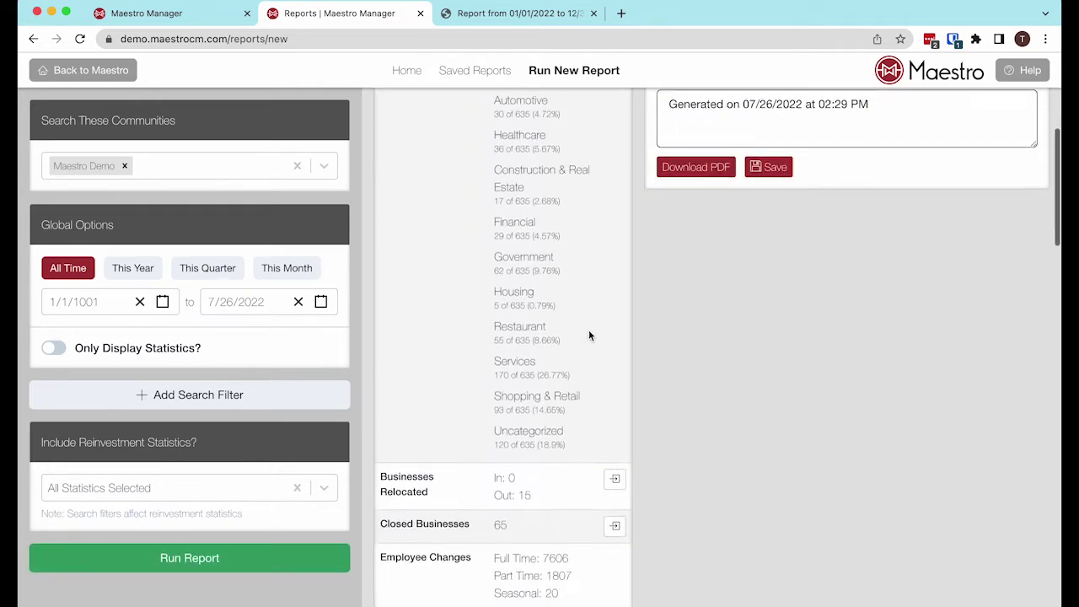
{"action": "scroll", "coordinate": [588, 335], "scroll_direction": "down", "scroll_amount": 5}
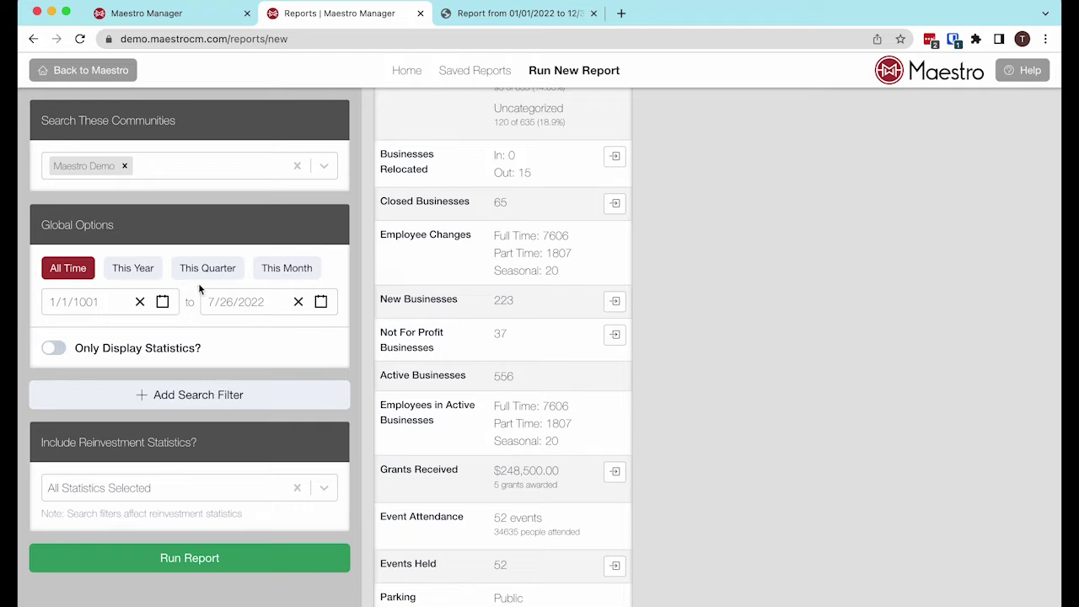
Add a Properties search filter for addresses that contain "Maine".
{"action": "left_click", "coordinate": [148, 396]}
{"action": "left_click", "coordinate": [147, 428]}
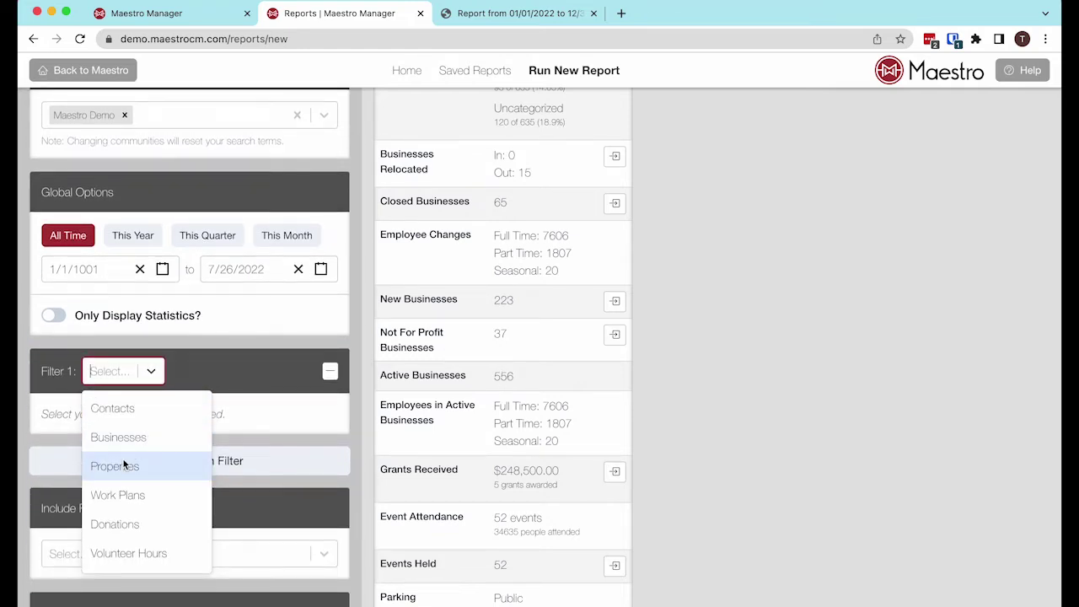
{"action": "left_click", "coordinate": [123, 465]}
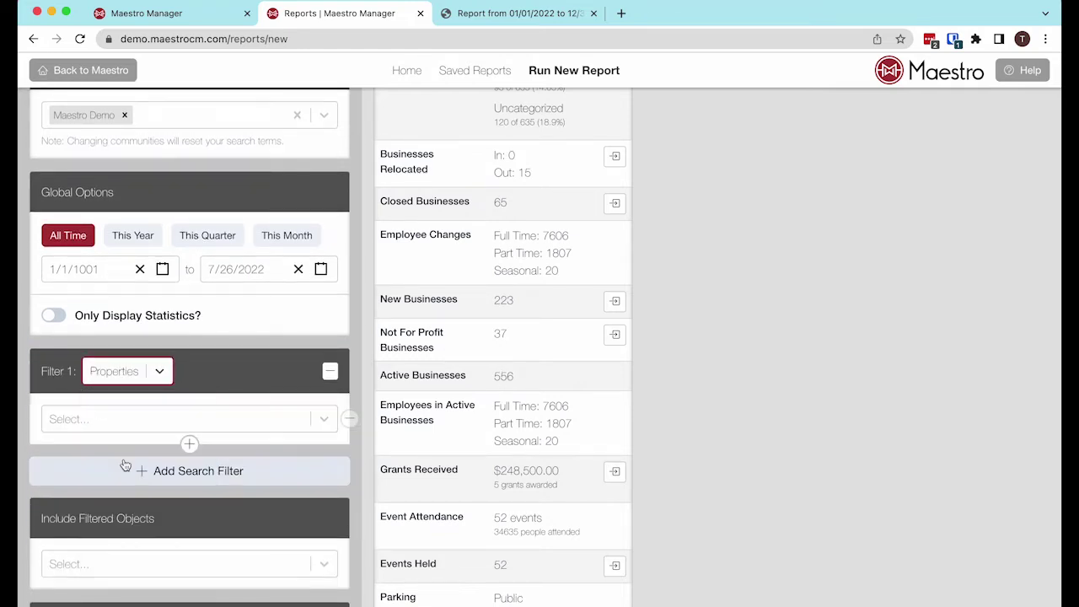
{"action": "left_click", "coordinate": [146, 422]}
{"action": "scroll", "coordinate": [118, 456], "scroll_direction": "down", "scroll_amount": 1}
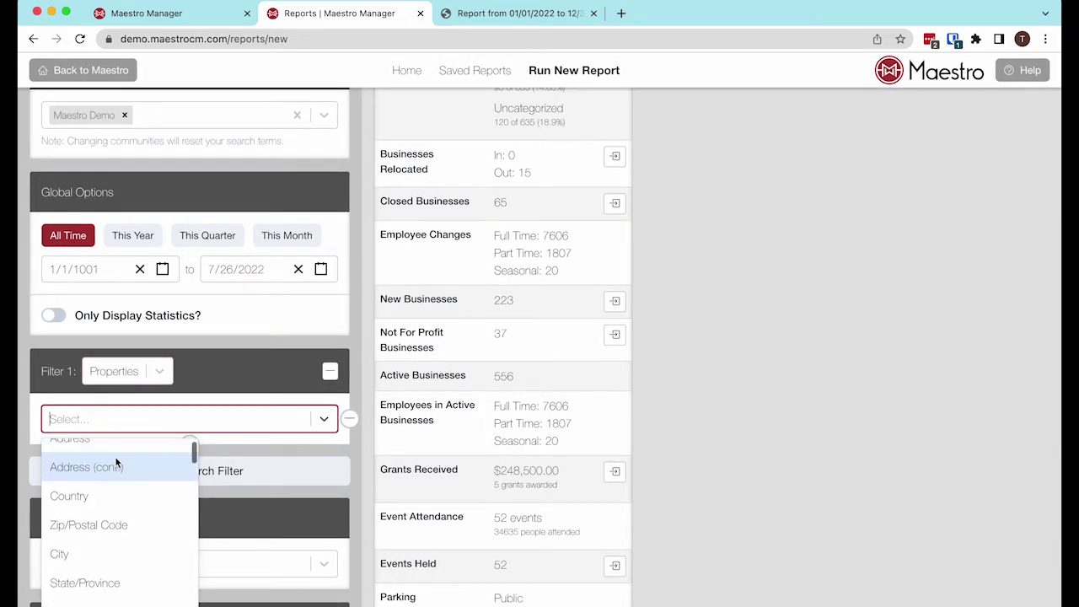
{"action": "scroll", "coordinate": [116, 457], "scroll_direction": "up", "scroll_amount": 1}
{"action": "left_click", "coordinate": [116, 453]}
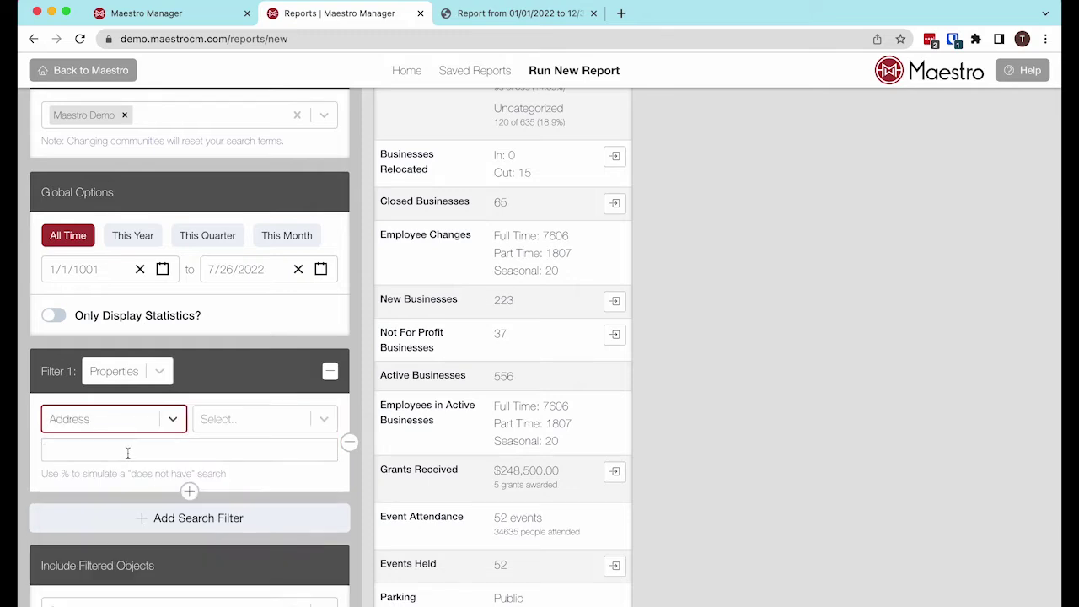
{"action": "left_click", "coordinate": [221, 419]}
{"action": "left_click", "coordinate": [216, 453]}
{"action": "left_click", "coordinate": [169, 448]}
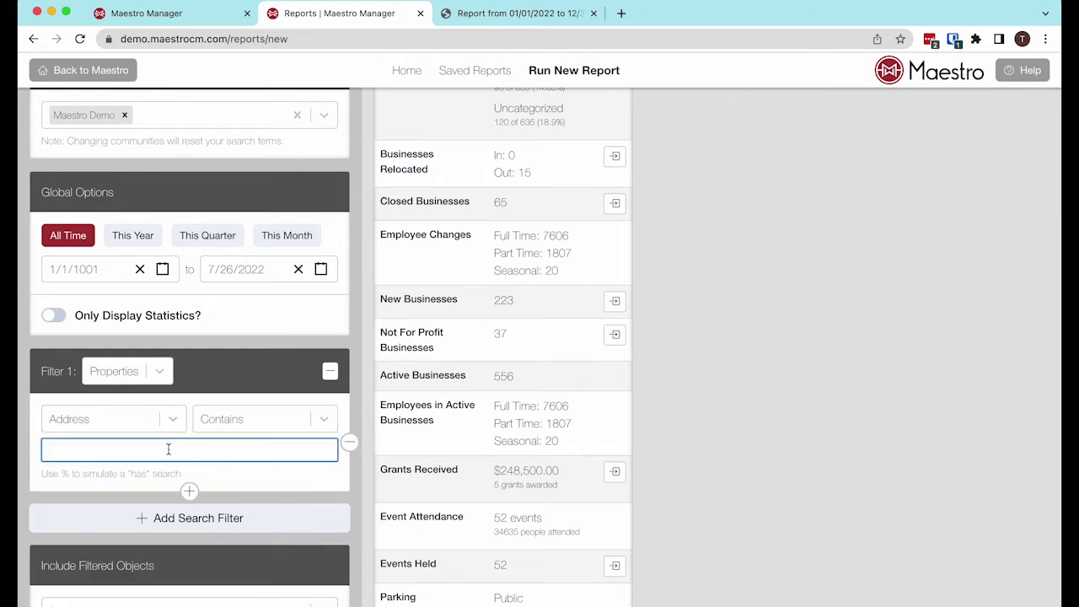
{"action": "type", "text": "Maine"}
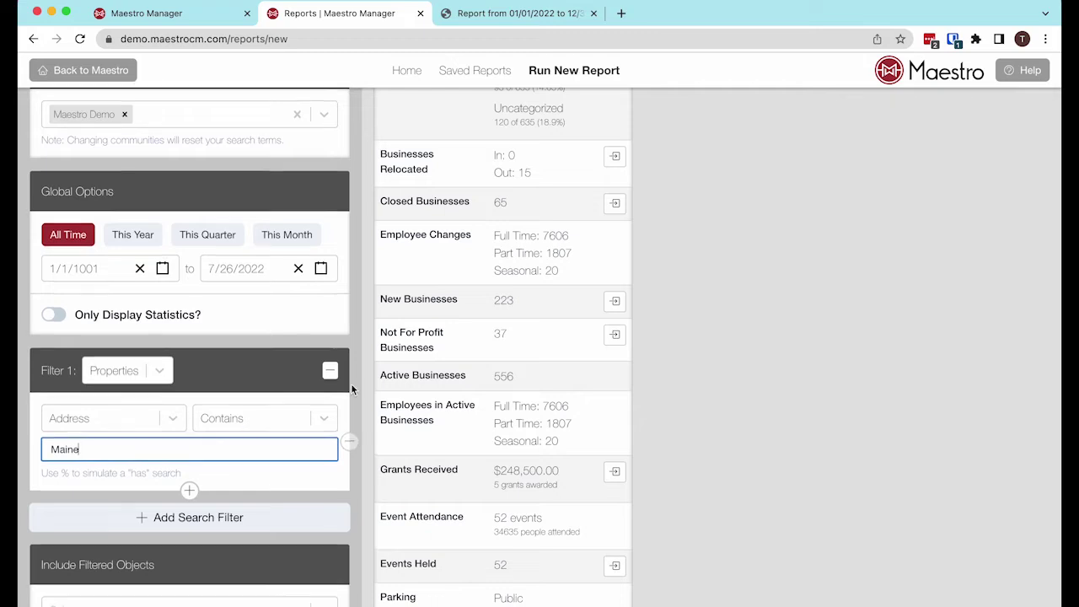
Run the report with the Maine address filter and review its reinvestment statistics down to the parking figures.
{"action": "scroll", "coordinate": [315, 440], "scroll_direction": "down", "scroll_amount": 5}
{"action": "left_click", "coordinate": [155, 598]}
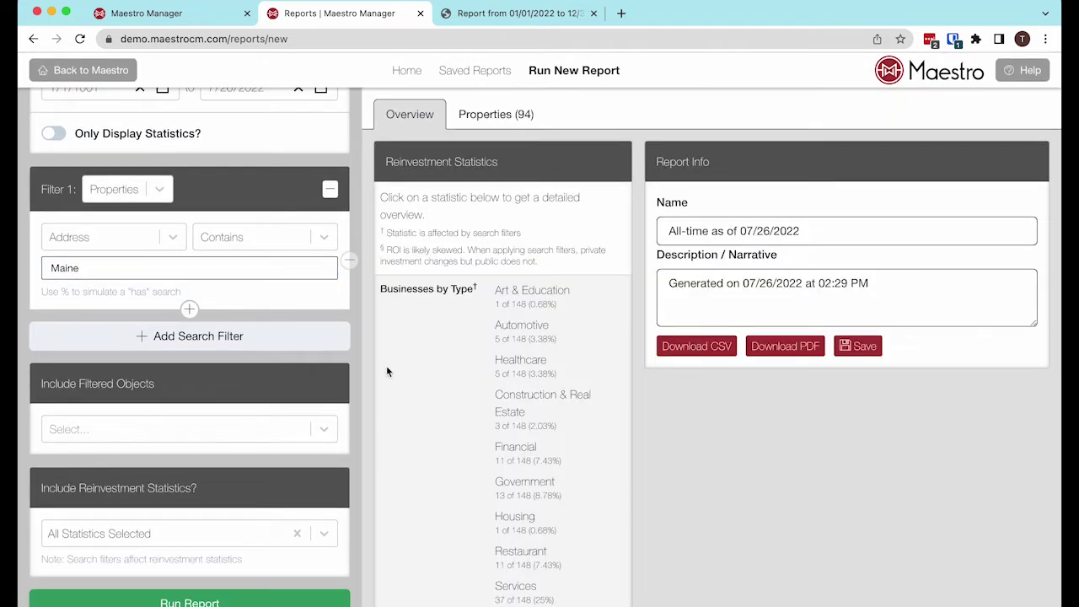
{"action": "scroll", "coordinate": [481, 346], "scroll_direction": "down", "scroll_amount": 5}
{"action": "scroll", "coordinate": [500, 315], "scroll_direction": "down", "scroll_amount": 3}
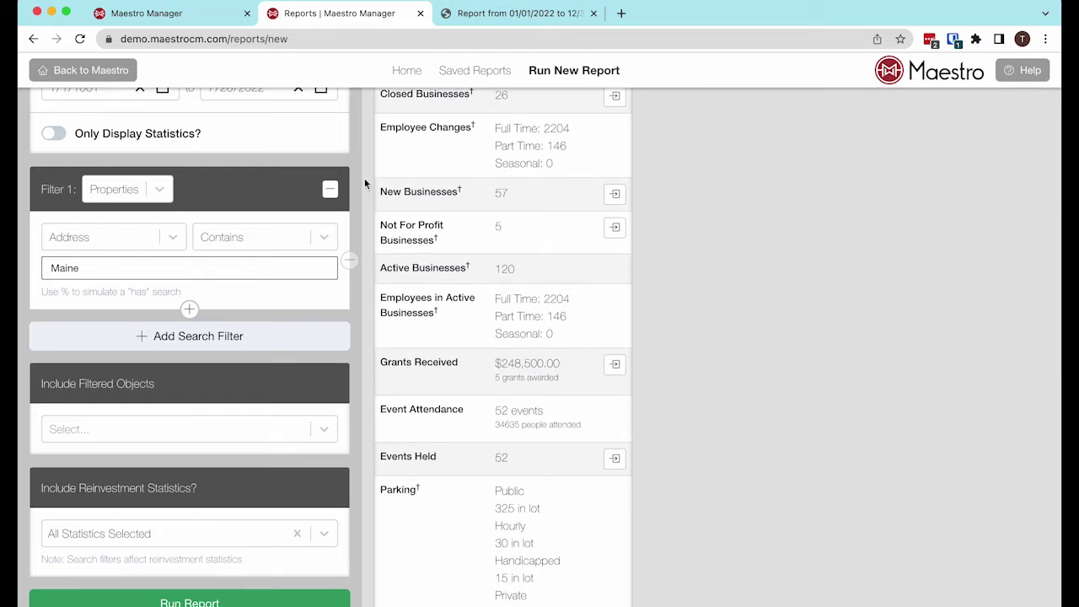
Change the Properties filter's condition to In SSA/BID with Special Service Area and rerun the report.
{"action": "left_click", "coordinate": [173, 239]}
{"action": "scroll", "coordinate": [107, 366], "scroll_direction": "down", "scroll_amount": 2}
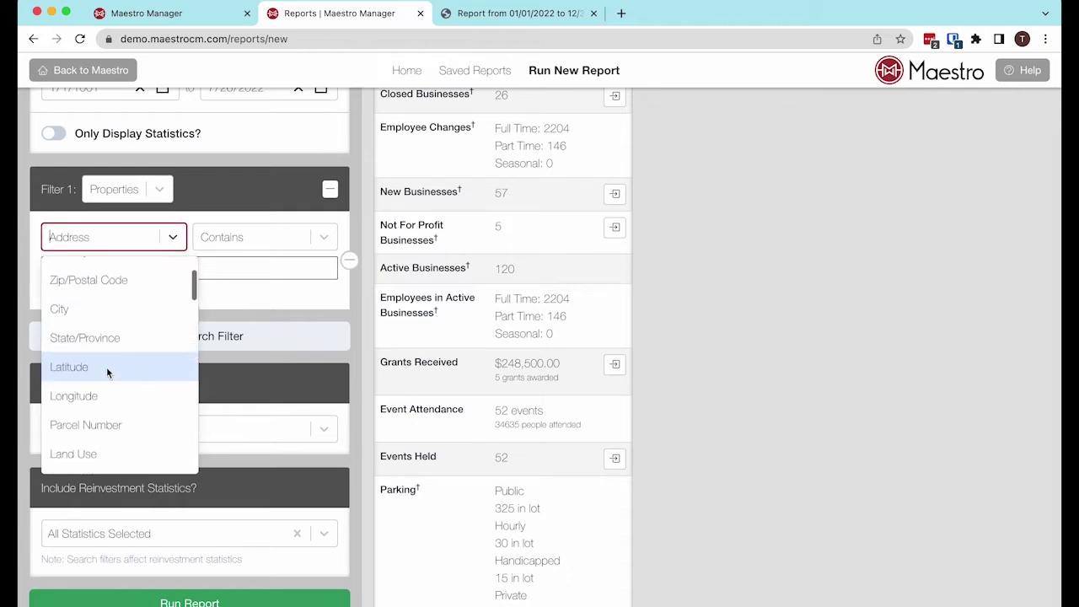
{"action": "scroll", "coordinate": [107, 366], "scroll_direction": "down", "scroll_amount": 5}
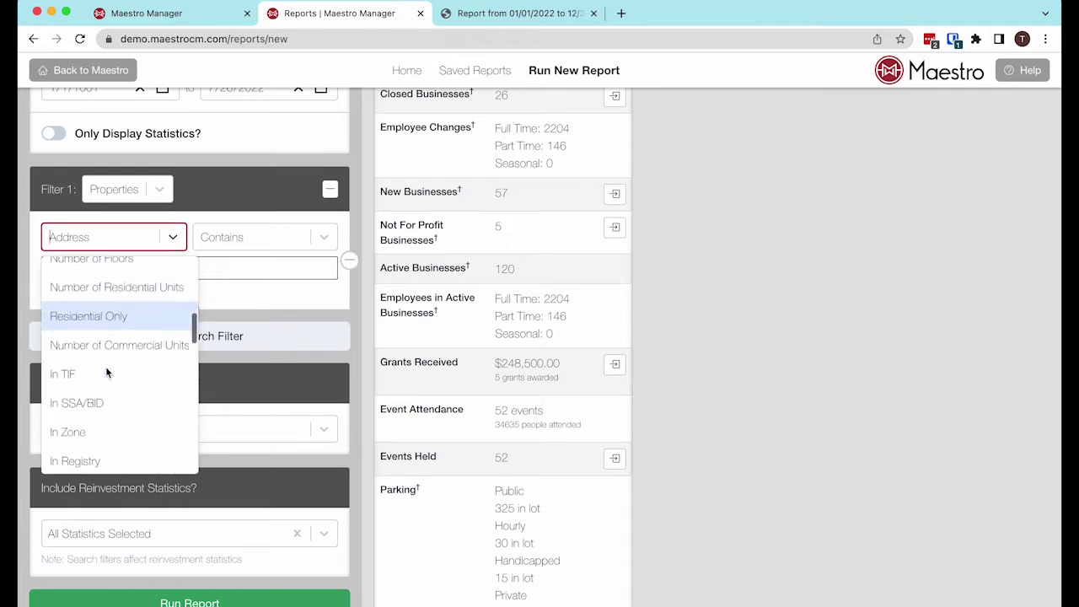
{"action": "scroll", "coordinate": [106, 366], "scroll_direction": "down", "scroll_amount": 1}
{"action": "left_click", "coordinate": [74, 378]}
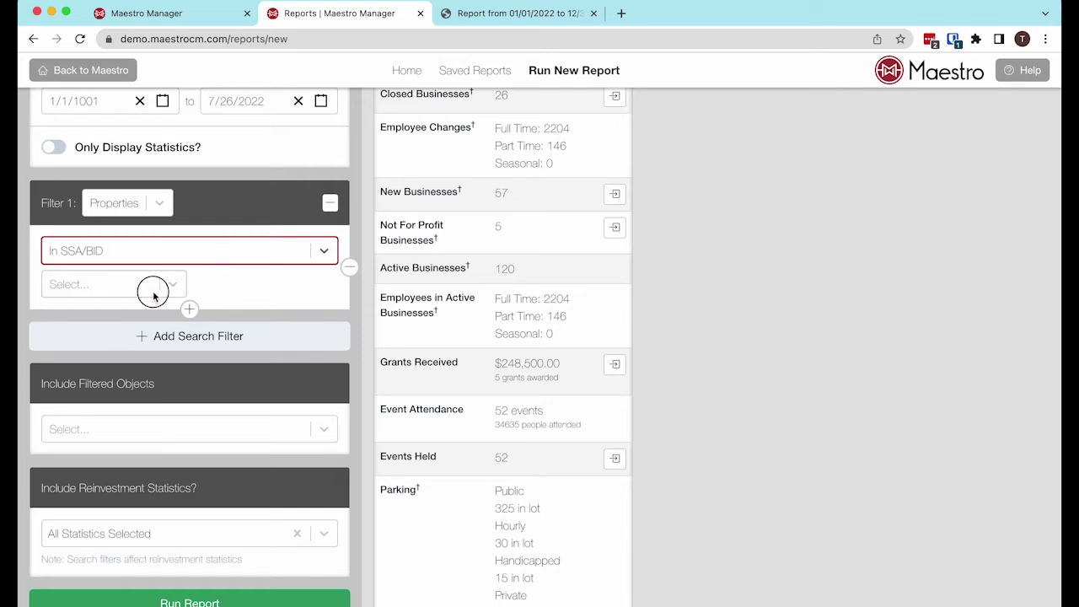
{"action": "left_click", "coordinate": [153, 295]}
{"action": "left_click", "coordinate": [111, 378]}
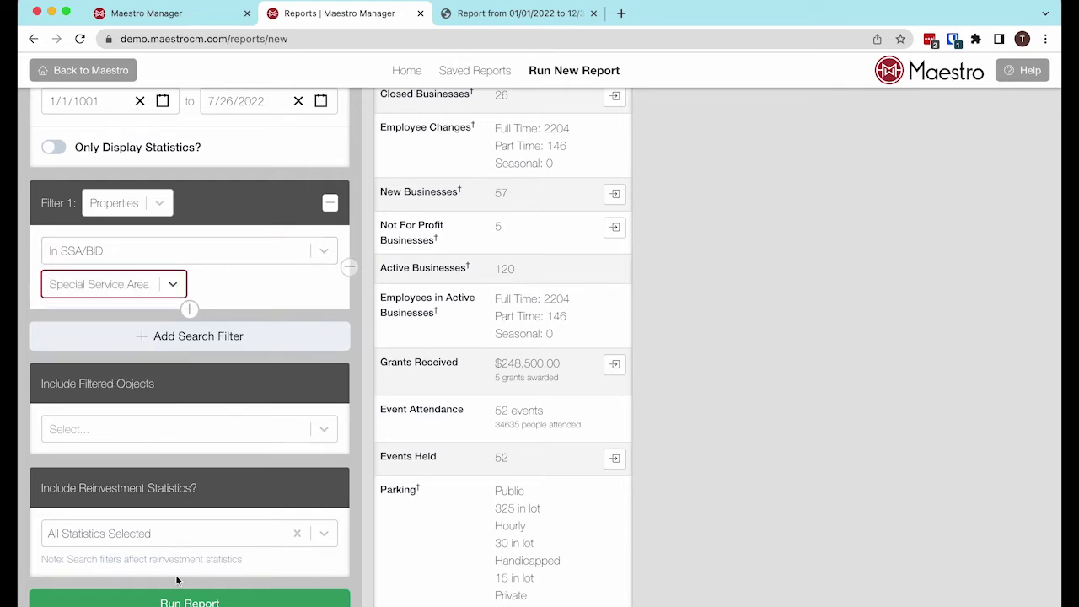
{"action": "left_click", "coordinate": [187, 600]}
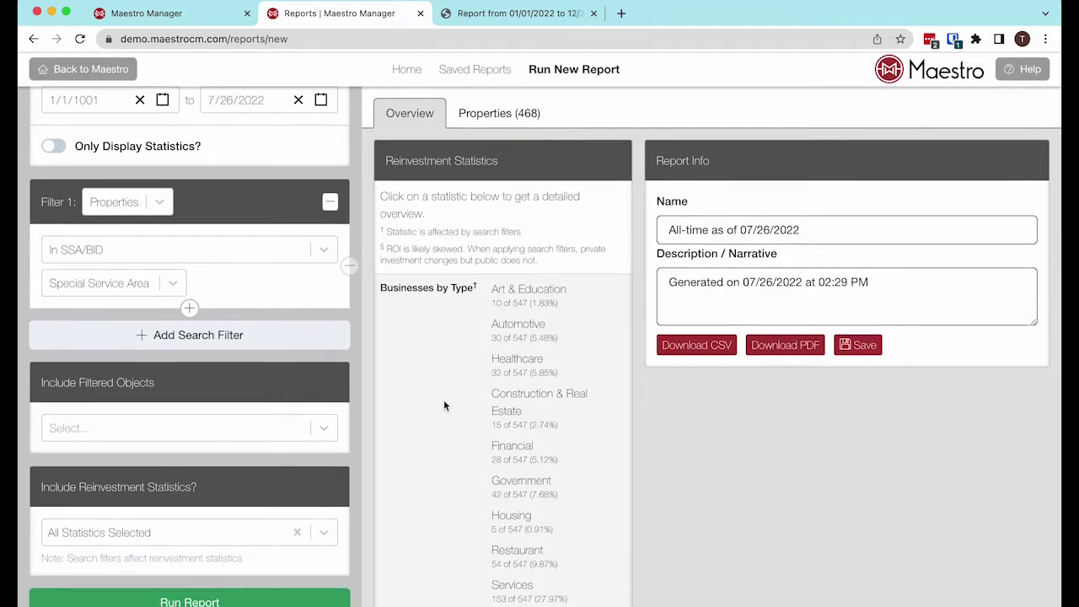
Examine the filtered reinvestment statistics, comparing those marked as affected by search filters with the unmarked grants and events.
{"action": "scroll", "coordinate": [444, 406], "scroll_direction": "down", "scroll_amount": 10}
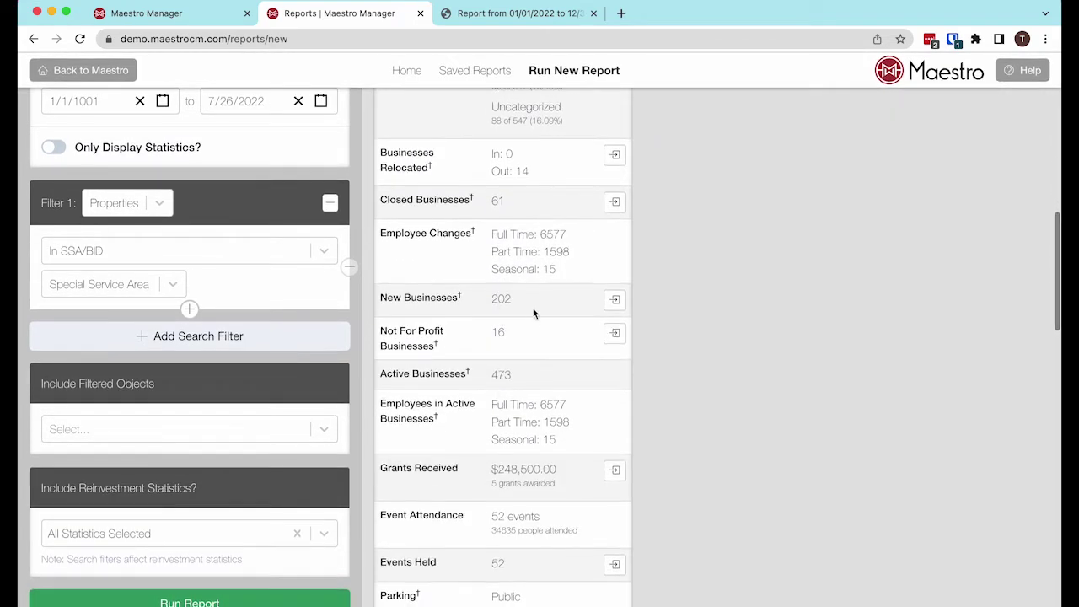
{"action": "scroll", "coordinate": [529, 319], "scroll_direction": "down", "scroll_amount": 1}
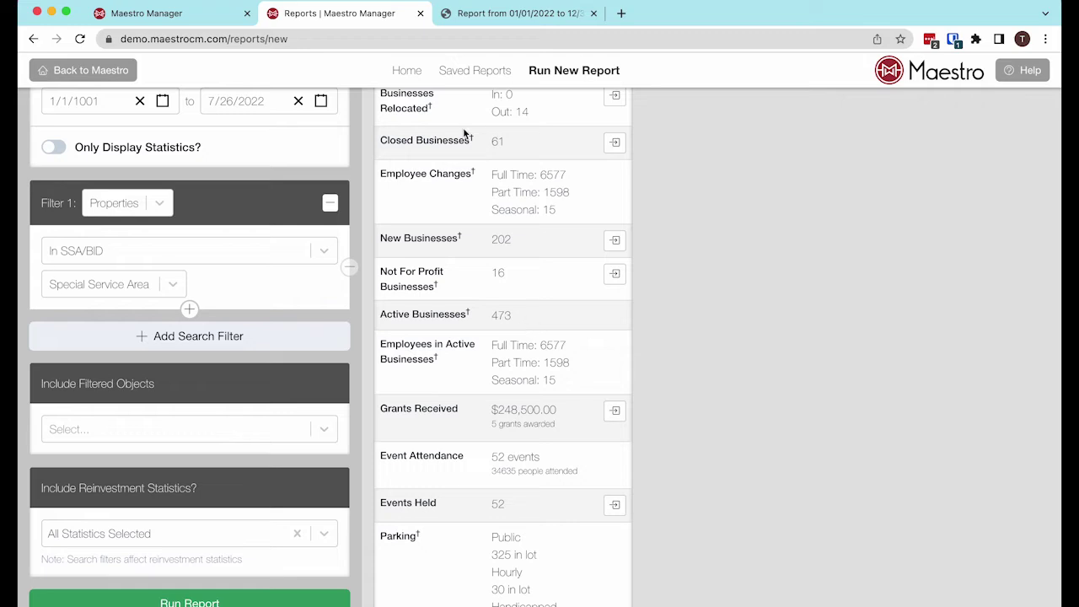
{"action": "mouse_move", "coordinate": [459, 235]}
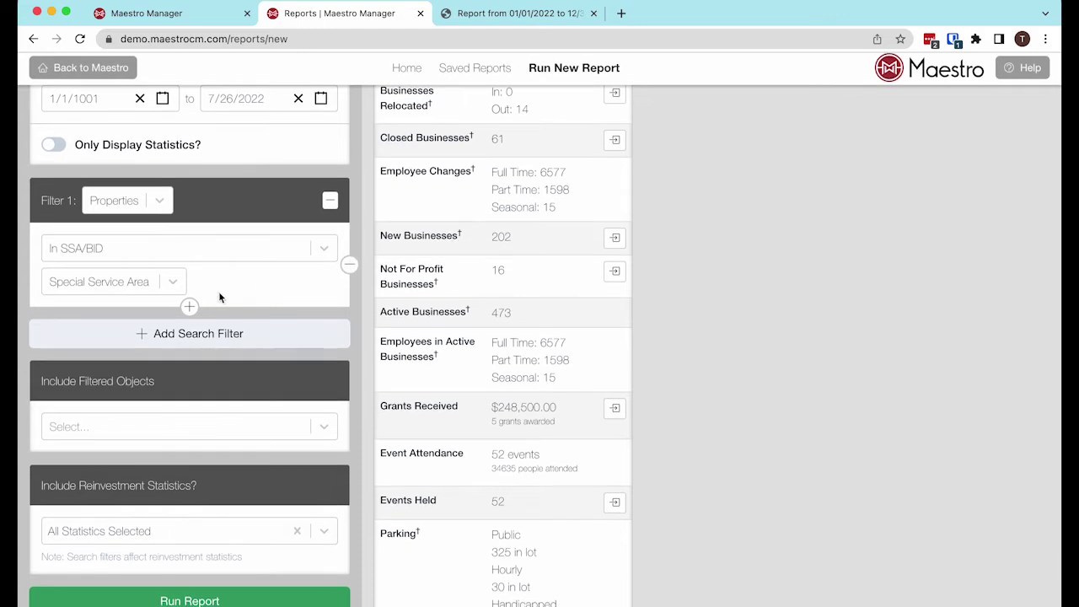
{"action": "scroll", "coordinate": [497, 418], "scroll_direction": "down", "scroll_amount": 2}
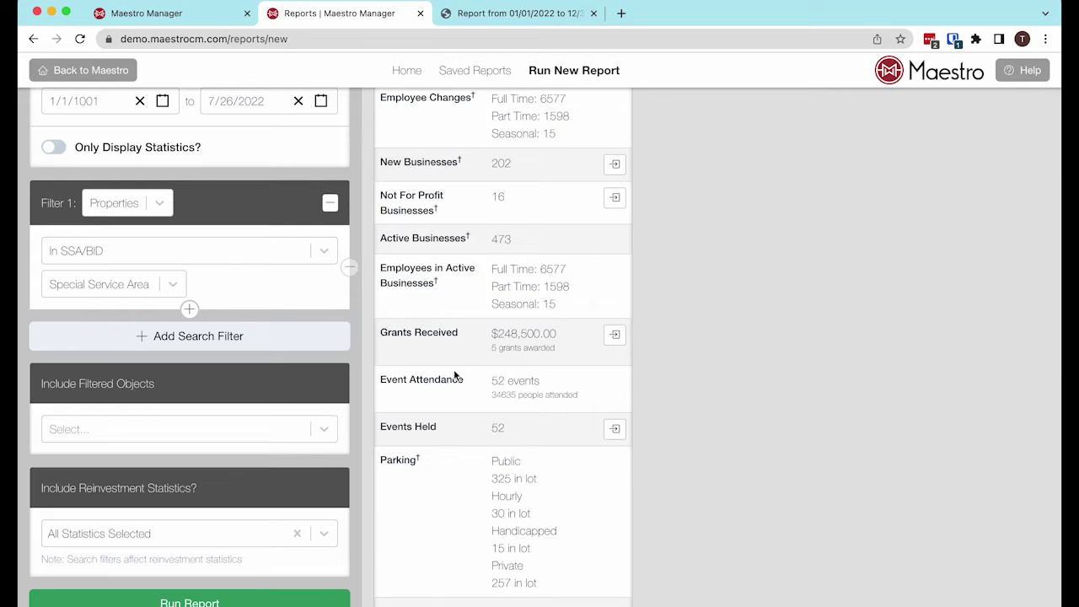
{"action": "scroll", "coordinate": [453, 380], "scroll_direction": "up", "scroll_amount": 2}
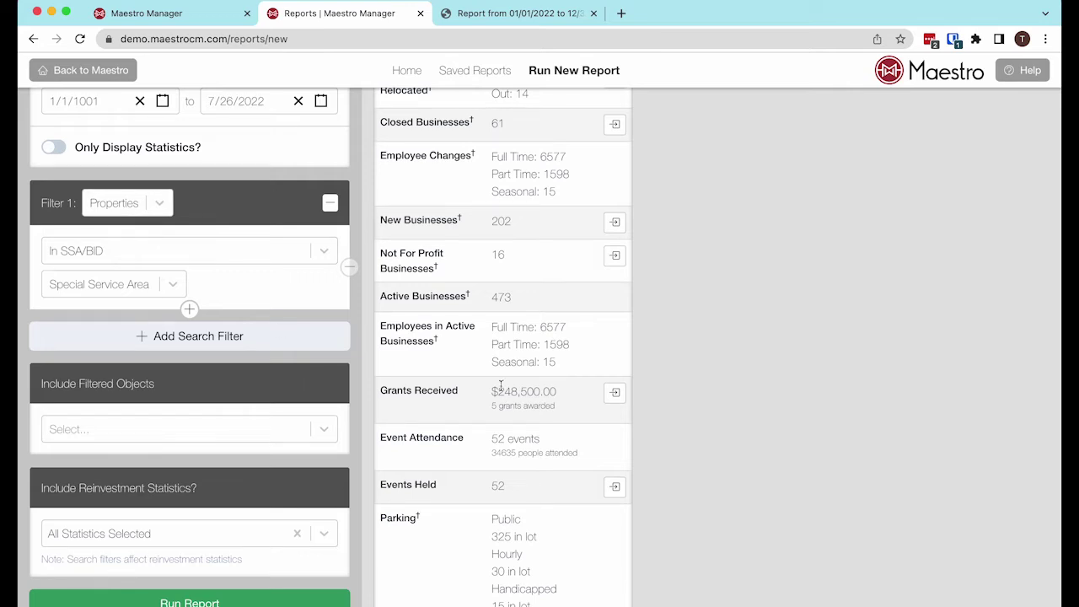
{"action": "scroll", "coordinate": [501, 386], "scroll_direction": "up", "scroll_amount": 3}
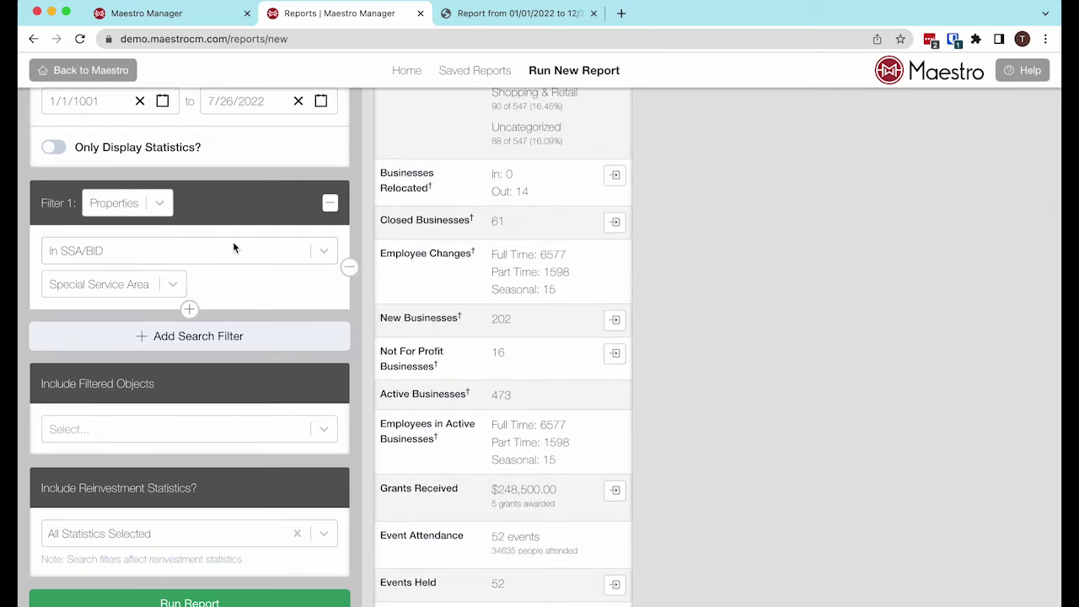
{"action": "scroll", "coordinate": [532, 300], "scroll_direction": "up", "scroll_amount": 5}
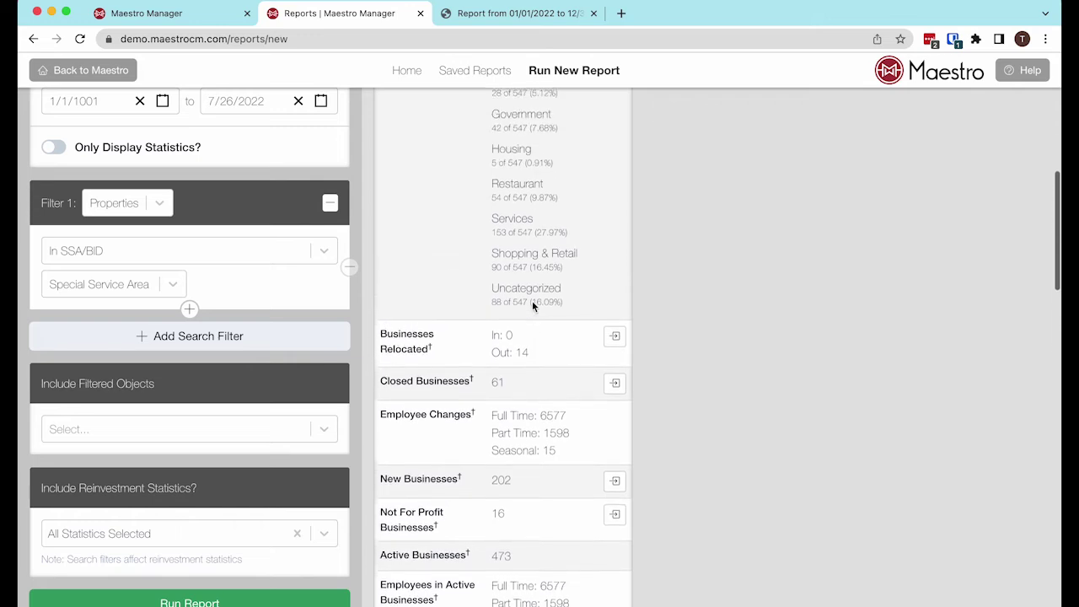
{"action": "scroll", "coordinate": [532, 300], "scroll_direction": "up", "scroll_amount": 1}
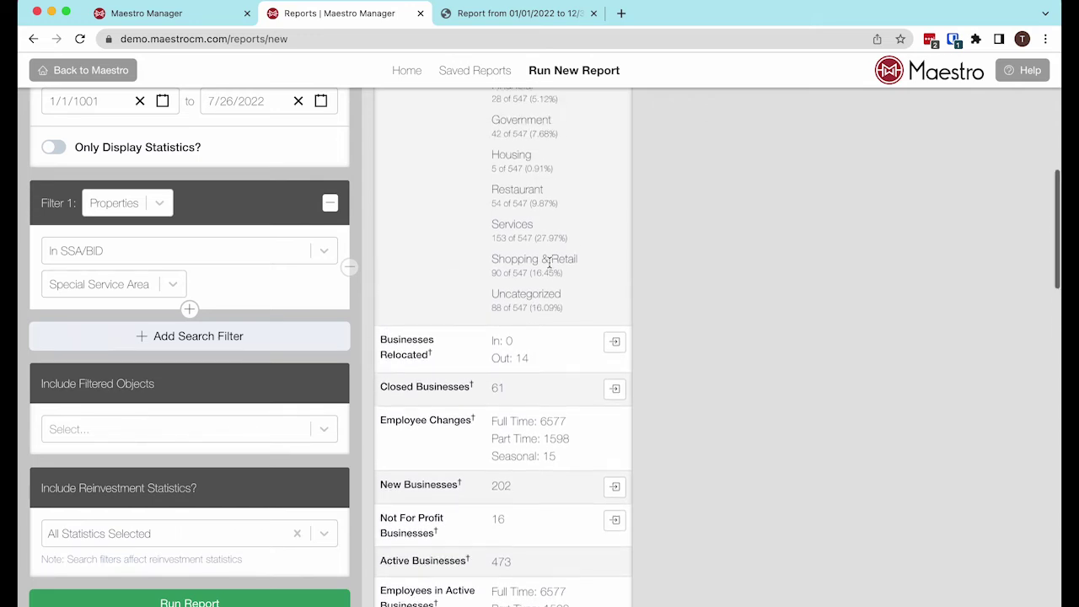
{"action": "scroll", "coordinate": [532, 300], "scroll_direction": "up", "scroll_amount": 10}
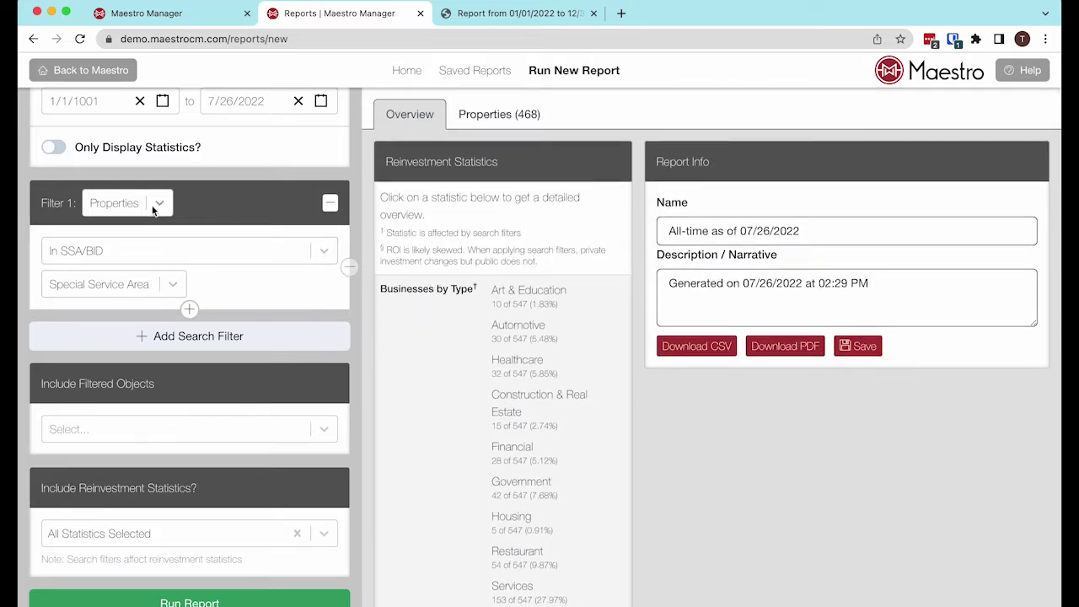
Remove the Special Service Area condition and its Properties filter, and clear the selected reinvestment statistics.
{"action": "left_click", "coordinate": [349, 268]}
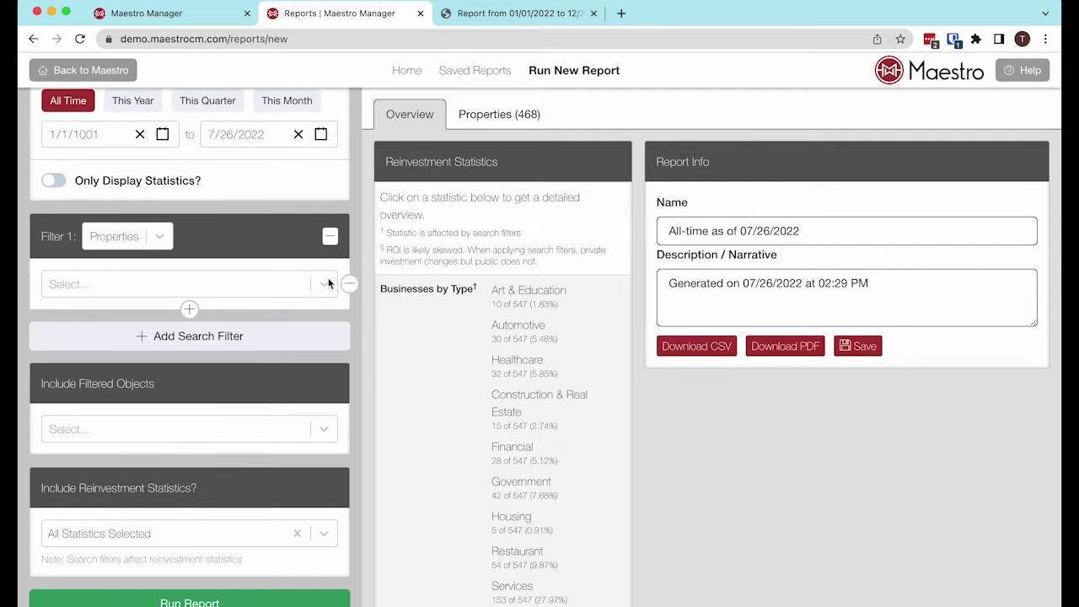
{"action": "left_click", "coordinate": [332, 237]}
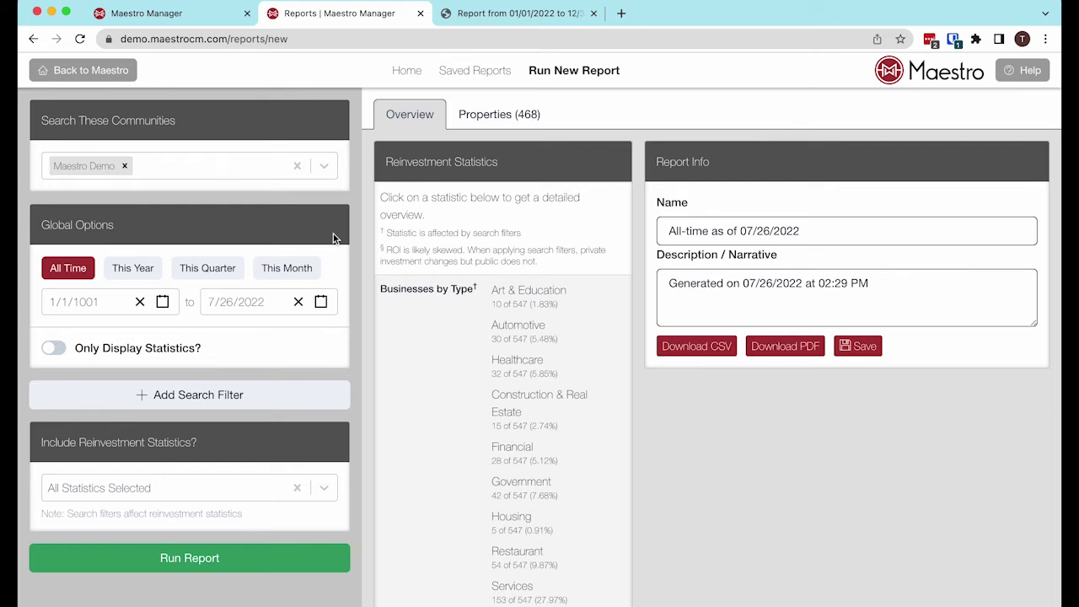
{"action": "left_click", "coordinate": [296, 488]}
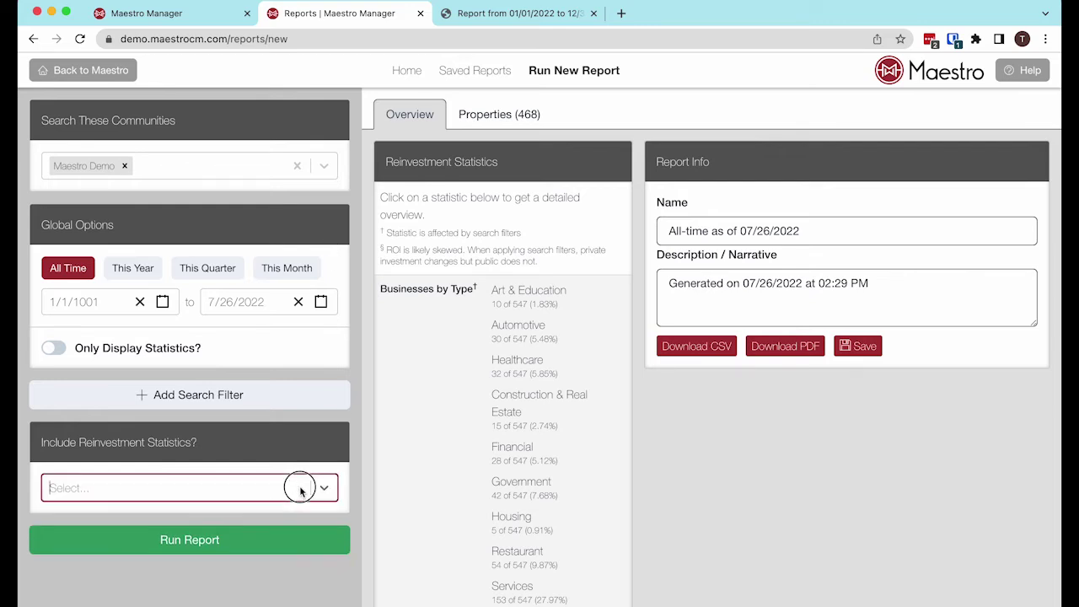
Add a new Properties search filter with its condition set to All.
{"action": "left_click", "coordinate": [207, 402]}
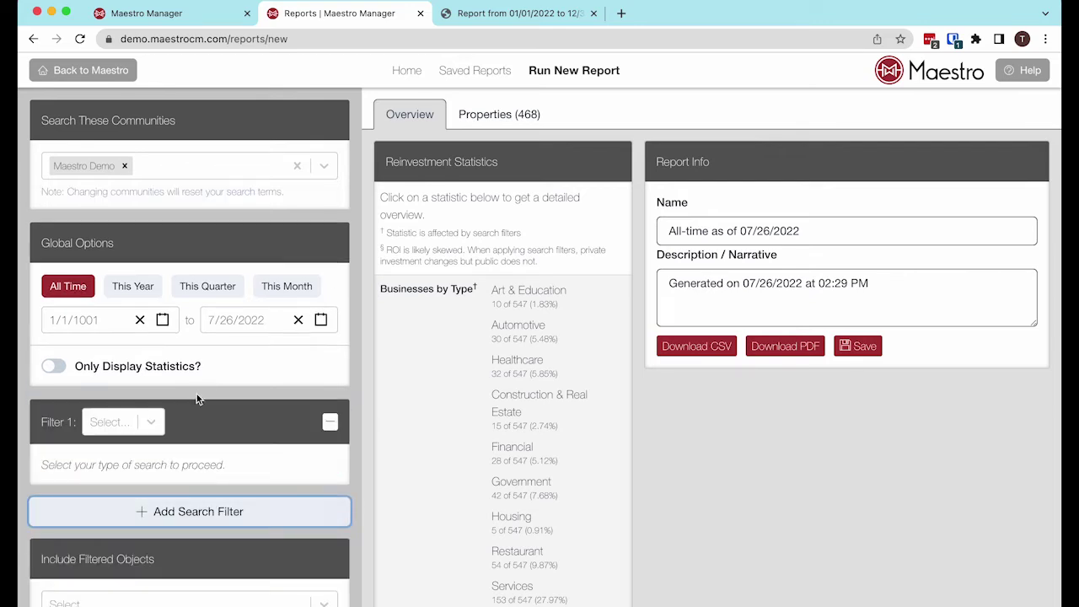
{"action": "left_click", "coordinate": [133, 420]}
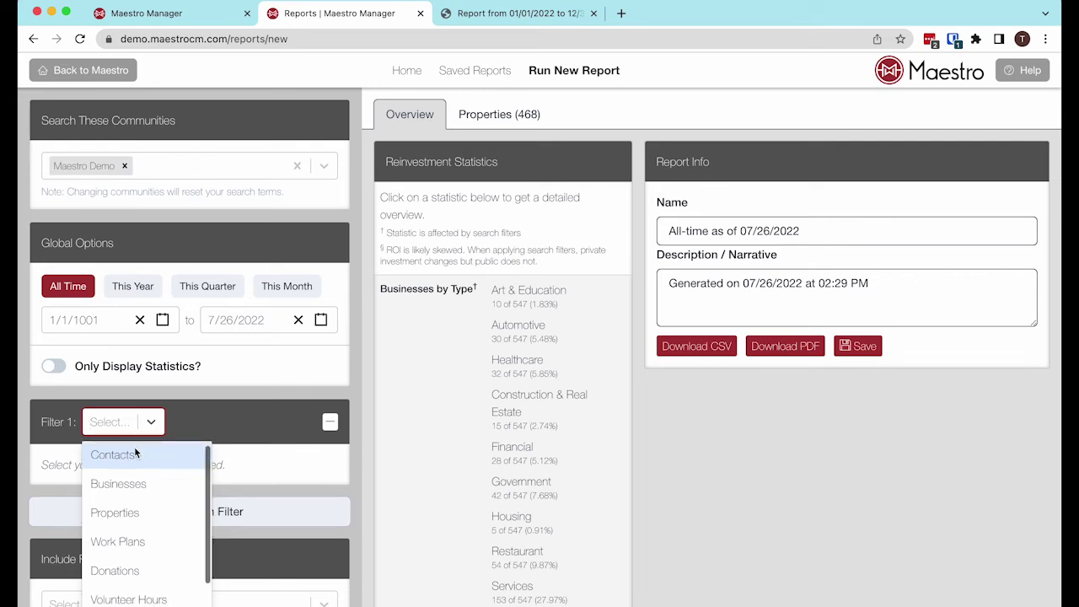
{"action": "left_click", "coordinate": [117, 512]}
{"action": "left_click", "coordinate": [122, 469]}
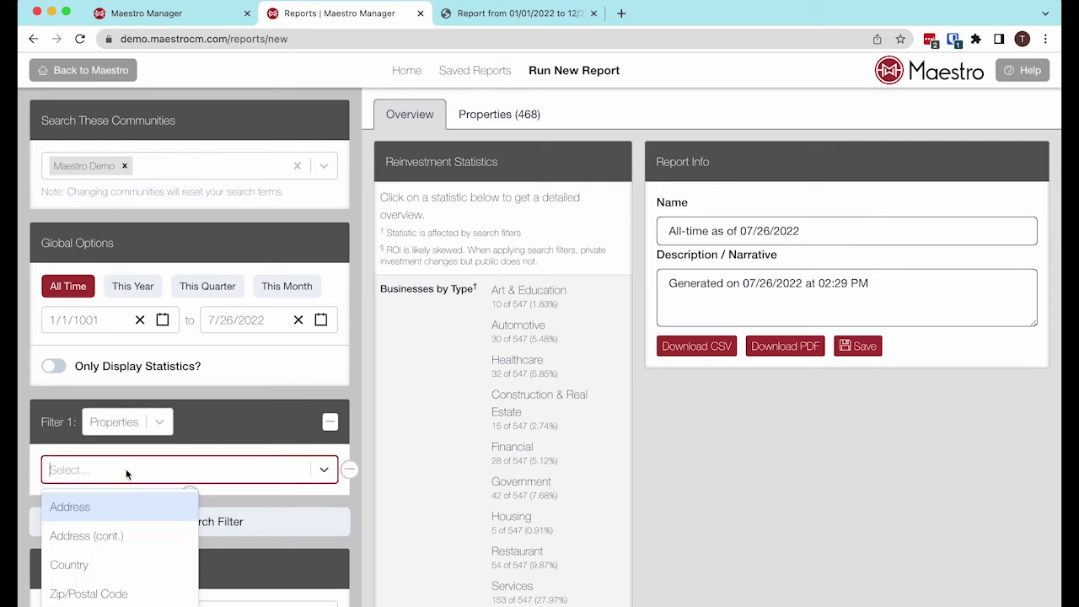
{"action": "scroll", "coordinate": [113, 516], "scroll_direction": "down", "scroll_amount": 10}
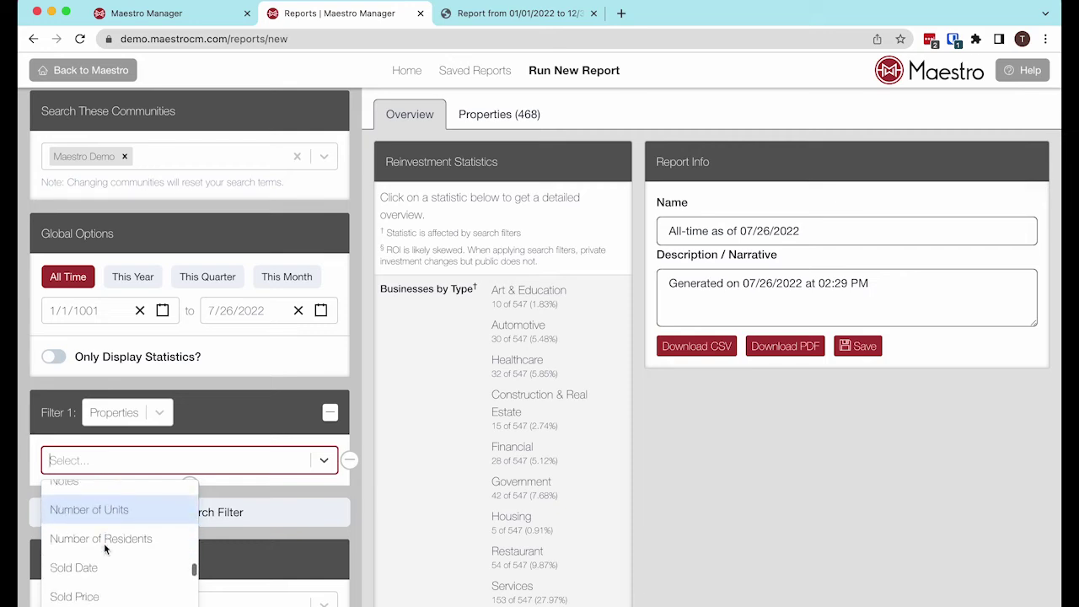
{"action": "scroll", "coordinate": [104, 542], "scroll_direction": "down", "scroll_amount": 3}
{"action": "scroll", "coordinate": [72, 545], "scroll_direction": "down", "scroll_amount": 2}
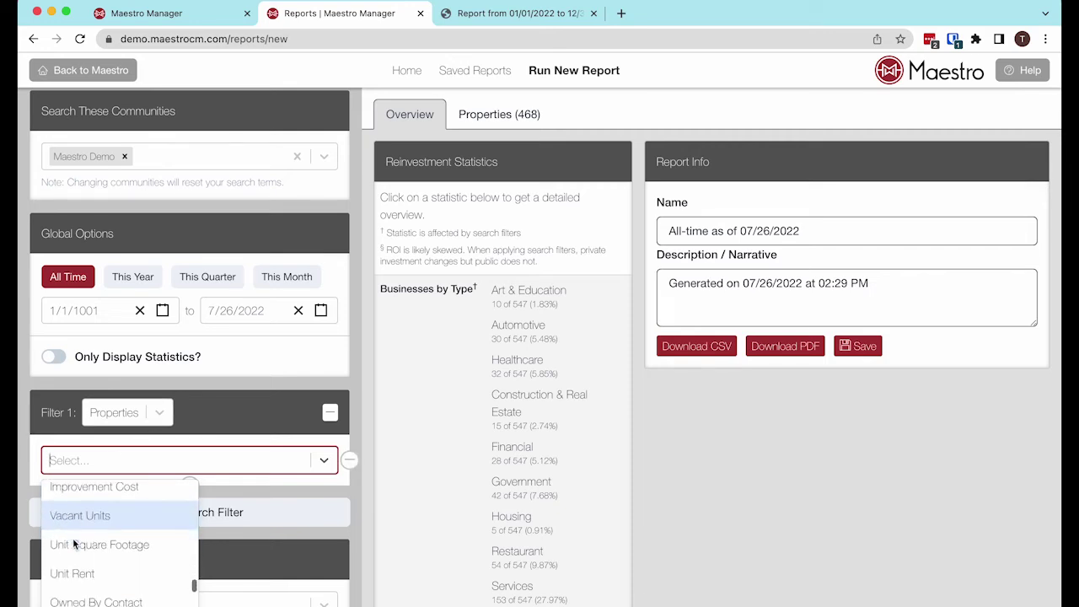
{"action": "scroll", "coordinate": [73, 540], "scroll_direction": "down", "scroll_amount": 5}
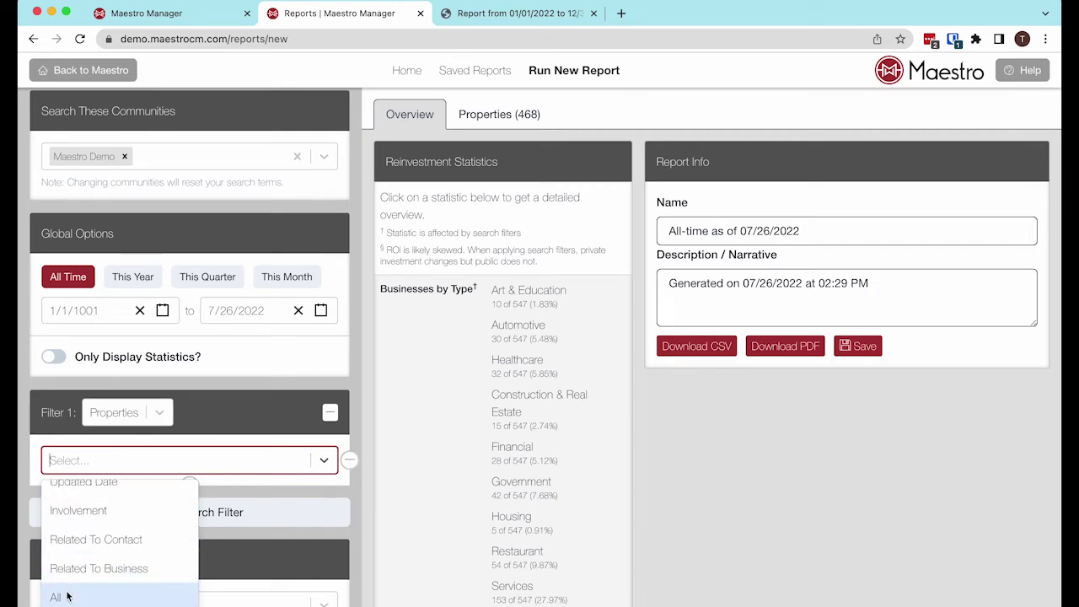
{"action": "left_click", "coordinate": [67, 596]}
Run the all-properties report, view its Properties list and return to the report overview.
{"action": "scroll", "coordinate": [221, 445], "scroll_direction": "down", "scroll_amount": 4}
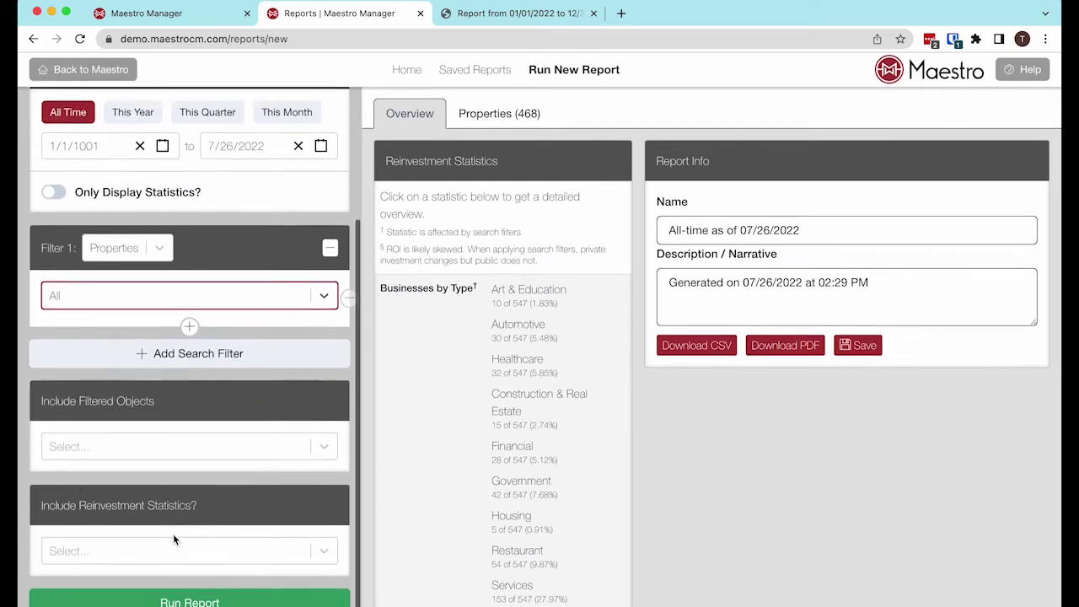
{"action": "left_click", "coordinate": [189, 599]}
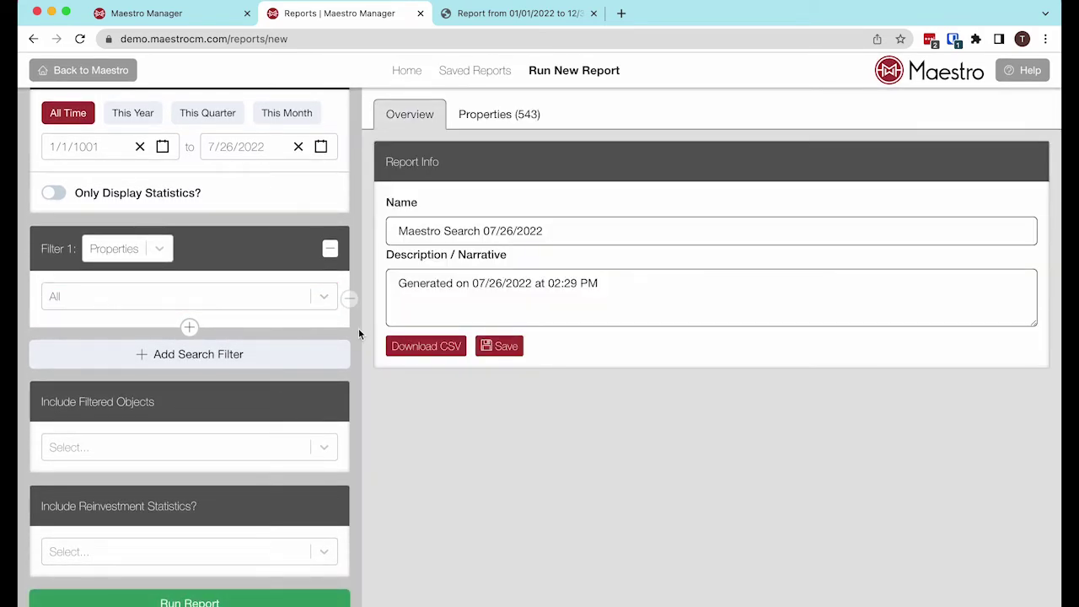
{"action": "left_click", "coordinate": [494, 116]}
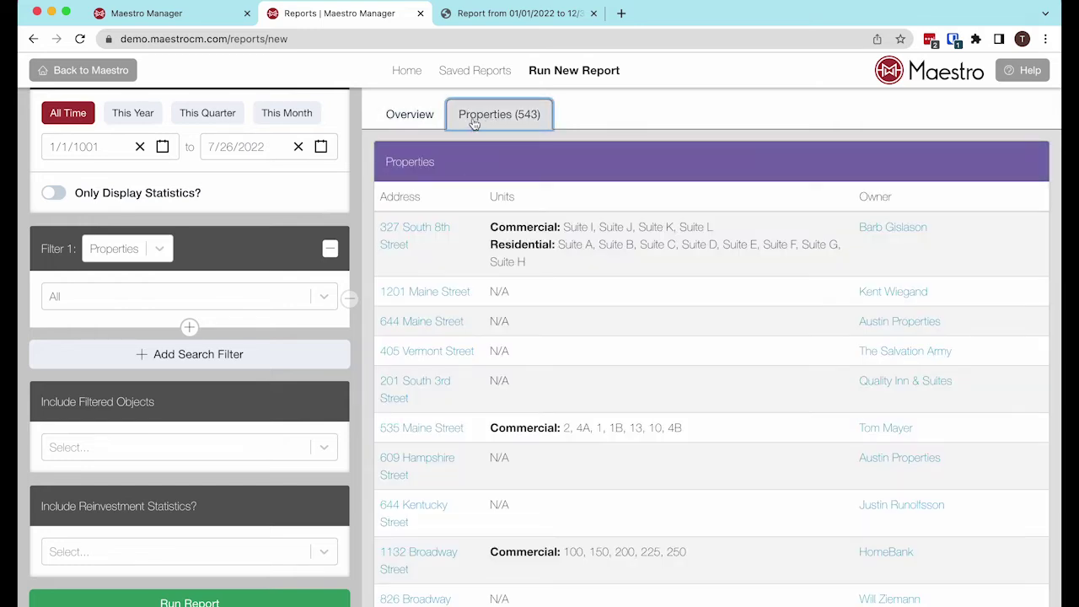
{"action": "left_click", "coordinate": [414, 122]}
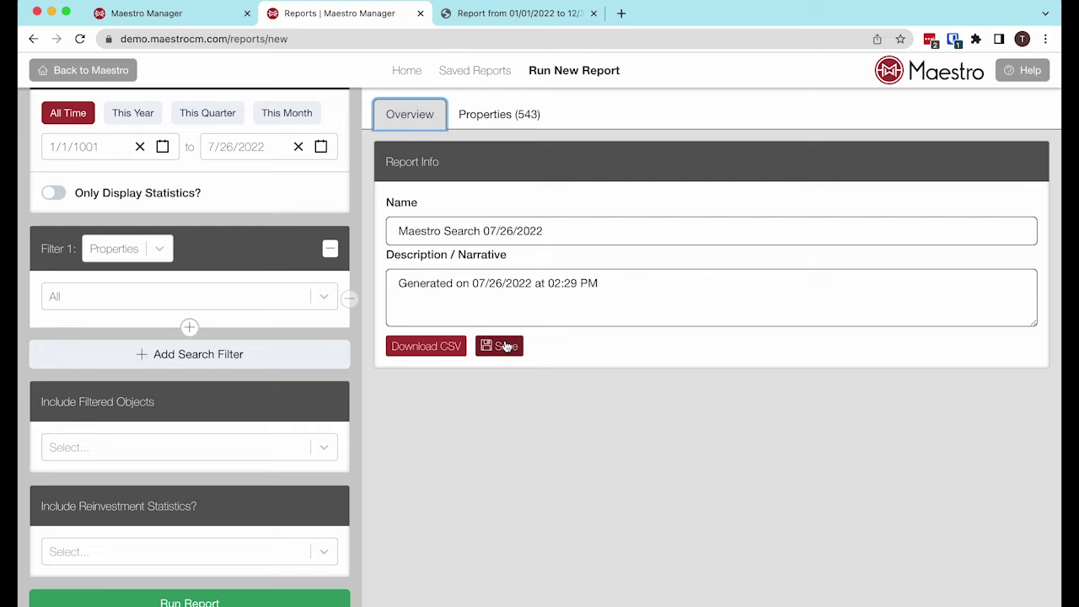
Include Businesses and Contacts as filtered objects for the all-properties search and run the report.
{"action": "left_click", "coordinate": [91, 447]}
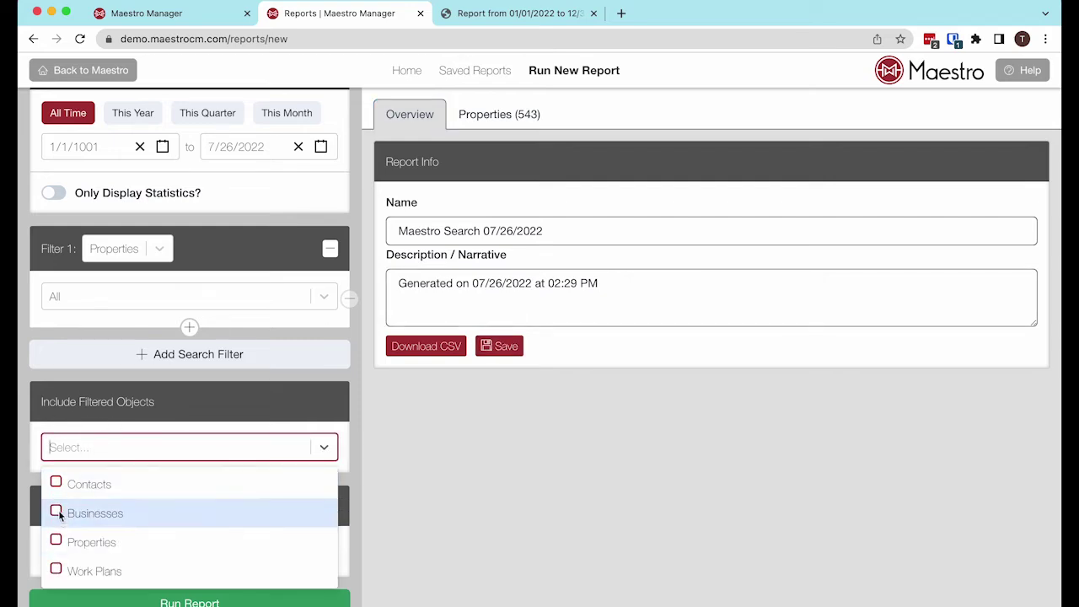
{"action": "left_click", "coordinate": [277, 251]}
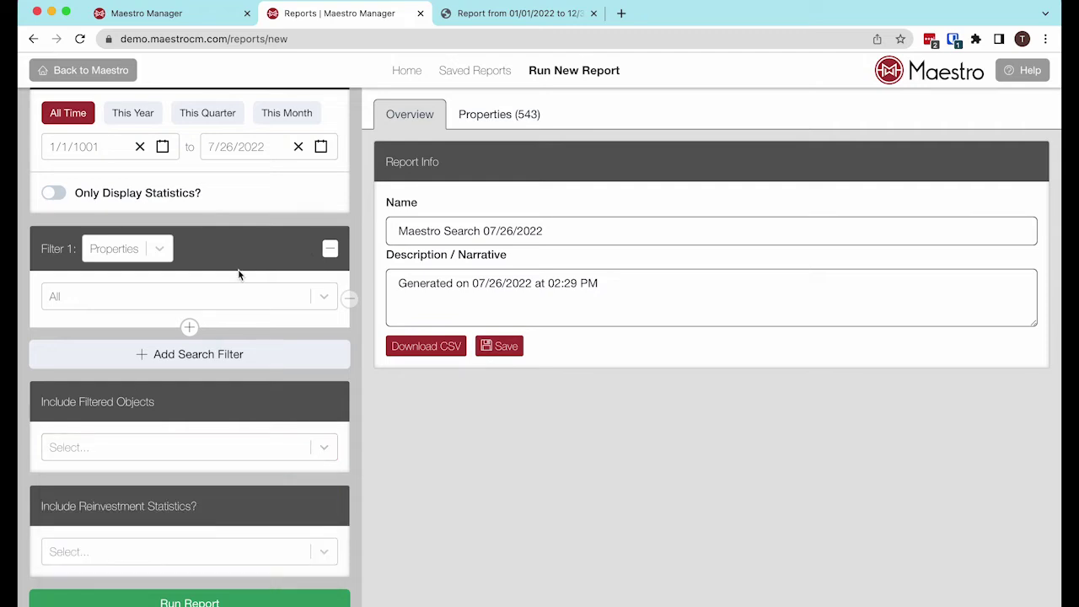
{"action": "left_click", "coordinate": [98, 447]}
{"action": "left_click", "coordinate": [57, 512]}
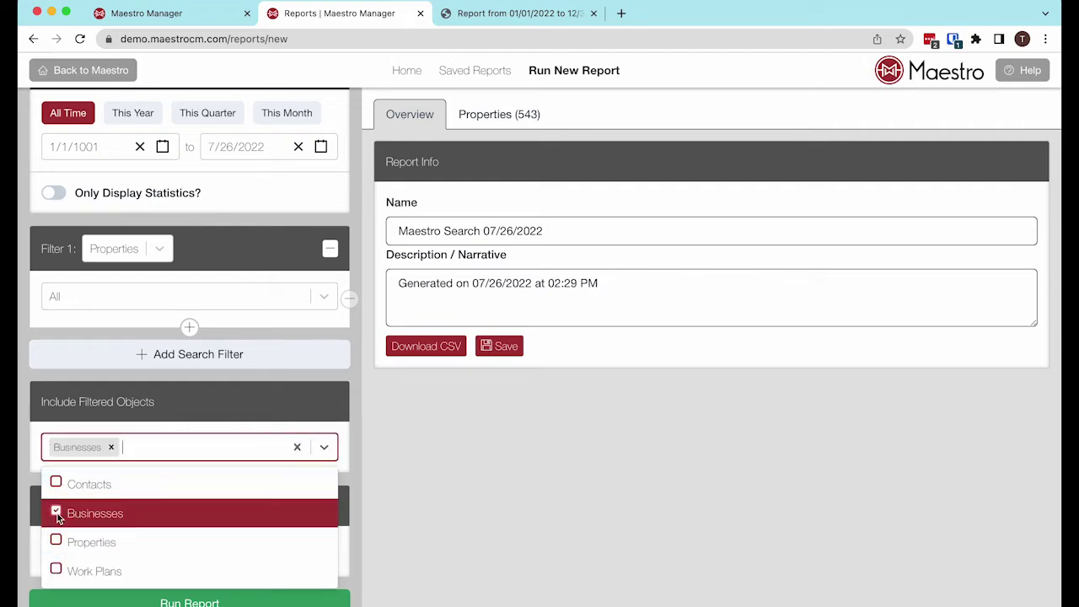
{"action": "left_click", "coordinate": [57, 484]}
{"action": "left_click", "coordinate": [168, 597]}
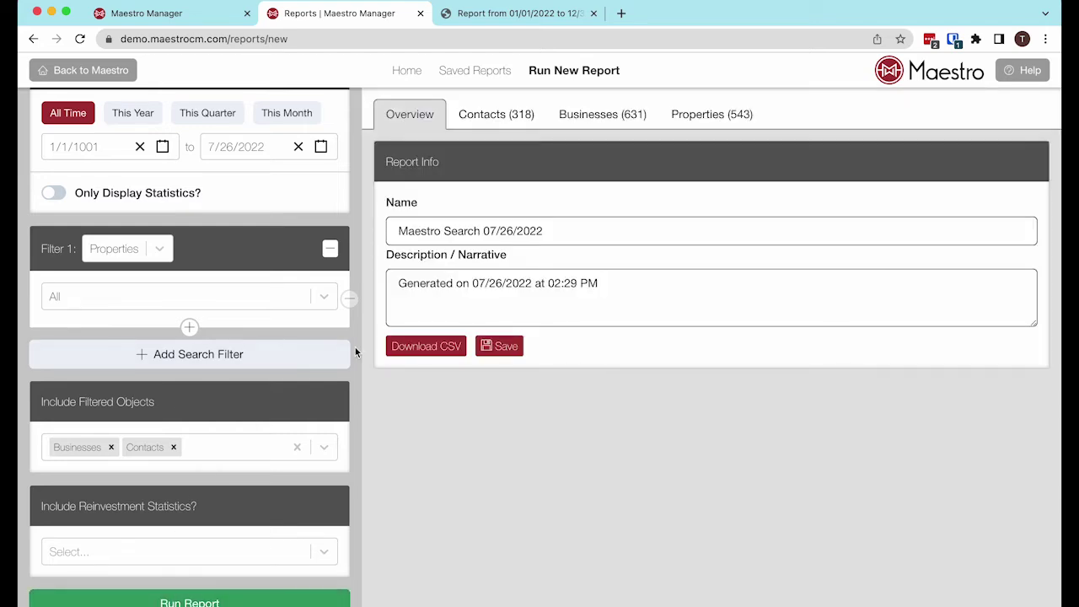
Examine the report's Contacts, Businesses and Properties lists alongside the search filter settings.
{"action": "scroll", "coordinate": [354, 348], "scroll_direction": "up", "scroll_amount": 4}
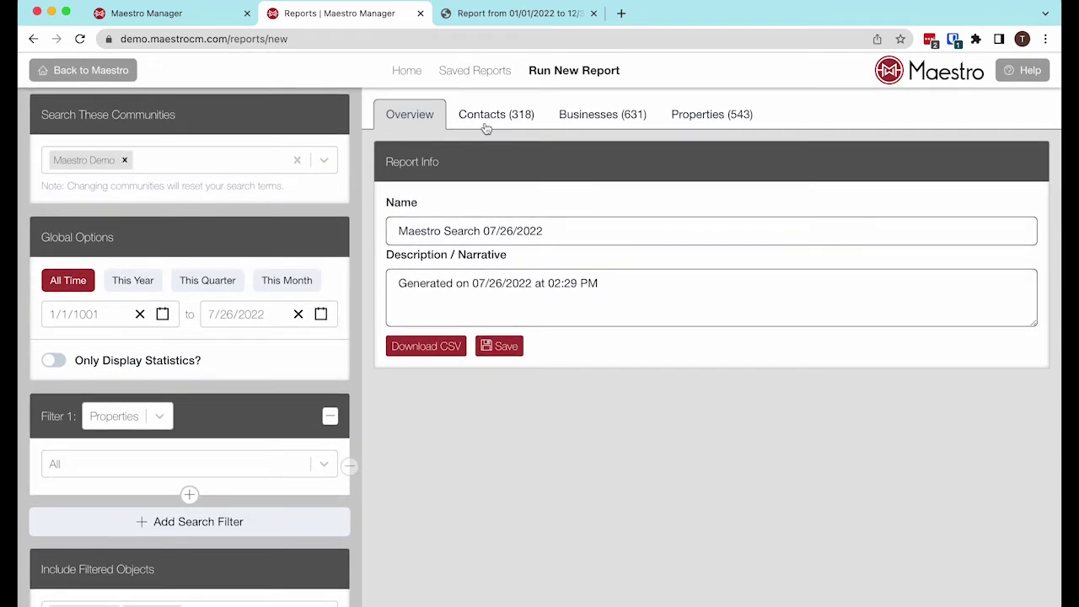
{"action": "scroll", "coordinate": [115, 445], "scroll_direction": "down", "scroll_amount": 4}
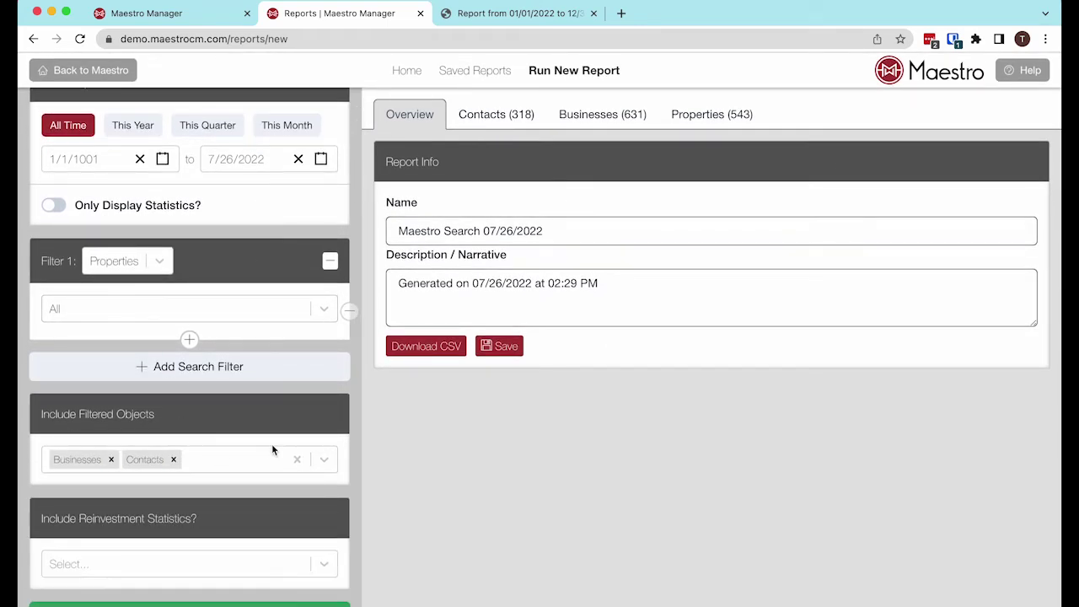
{"action": "left_click", "coordinate": [499, 118]}
{"action": "left_click", "coordinate": [619, 123]}
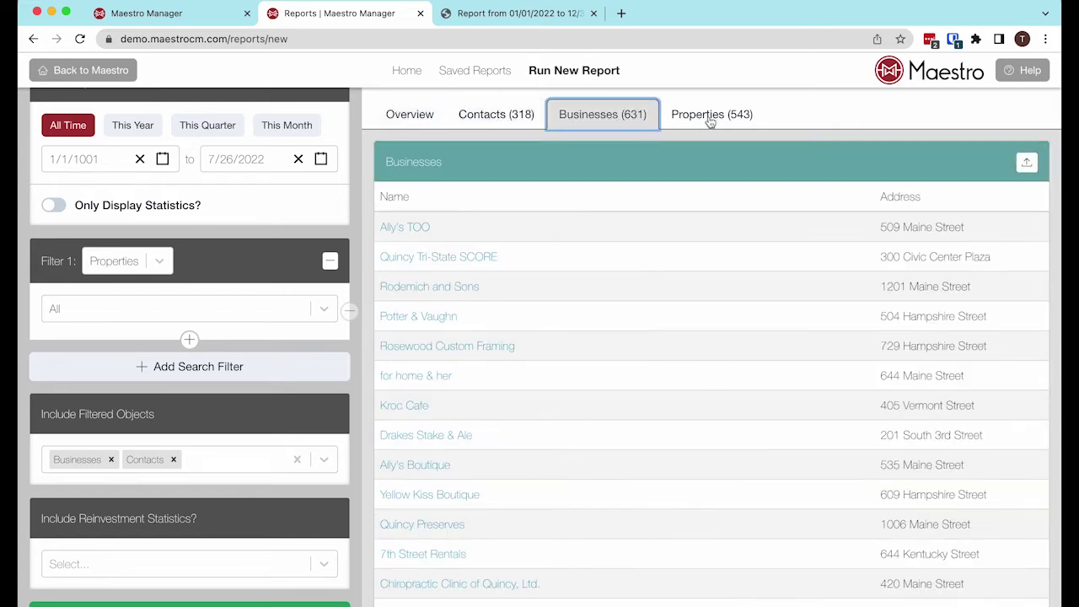
{"action": "left_click", "coordinate": [710, 118]}
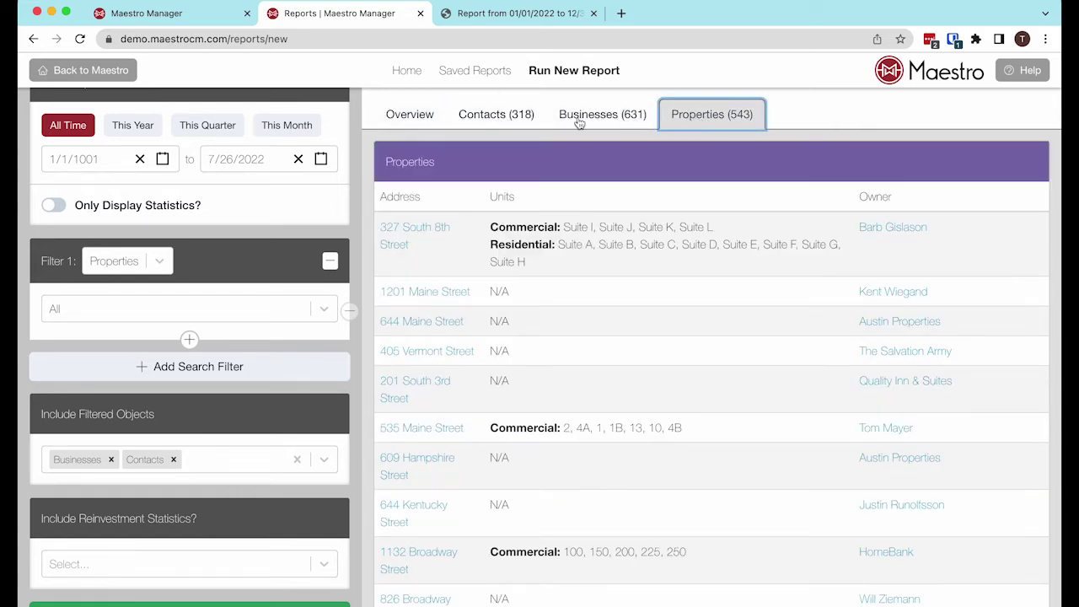
{"action": "left_click", "coordinate": [489, 122]}
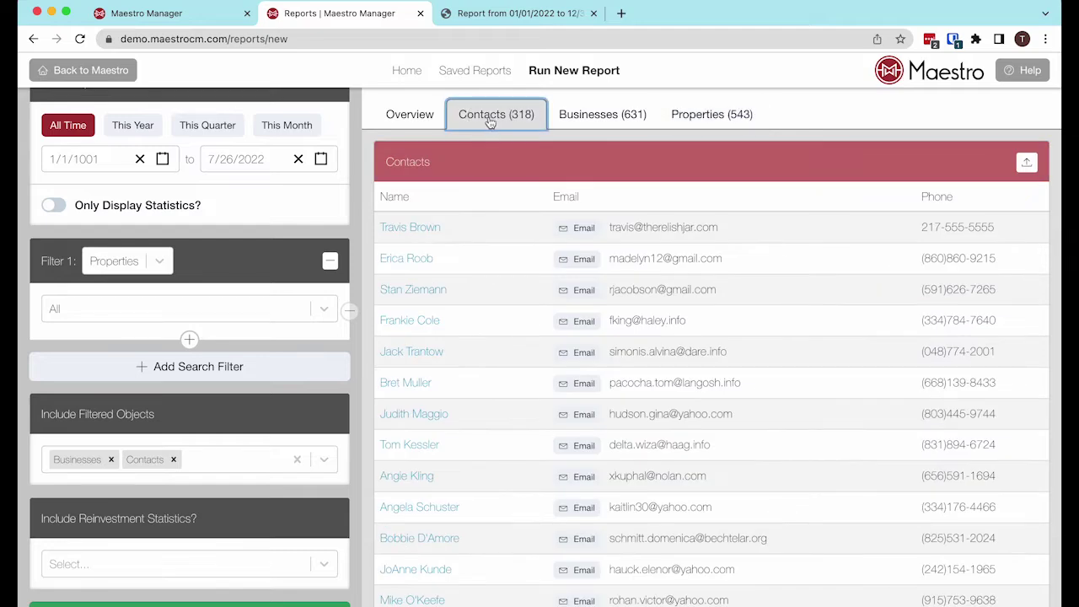
{"action": "left_click", "coordinate": [587, 126]}
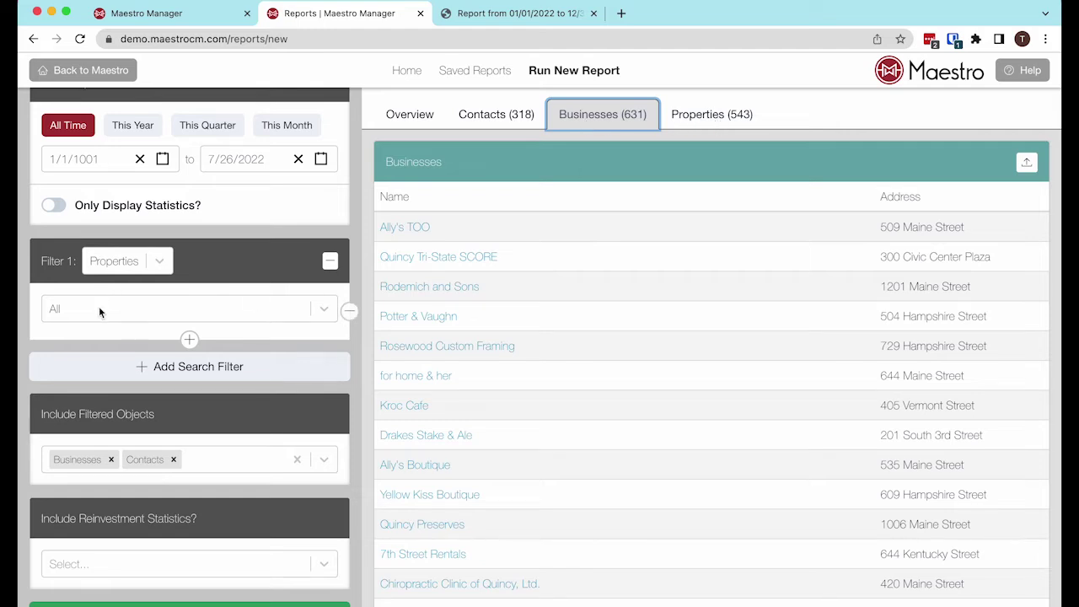
{"action": "left_click", "coordinate": [199, 274]}
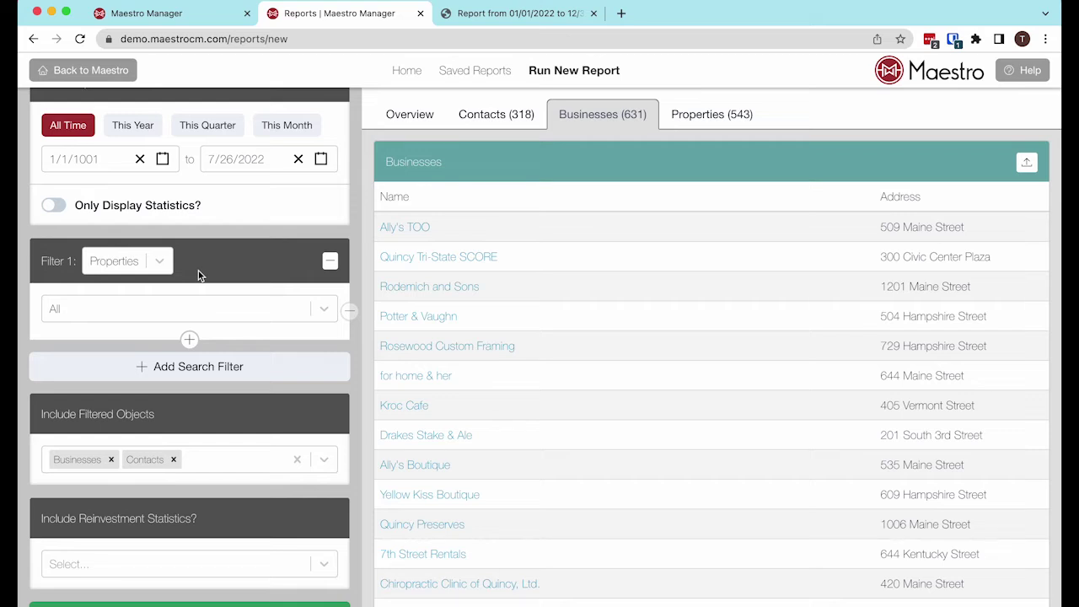
Clear the included filtered objects and remove the Properties search filter.
{"action": "left_click", "coordinate": [297, 459]}
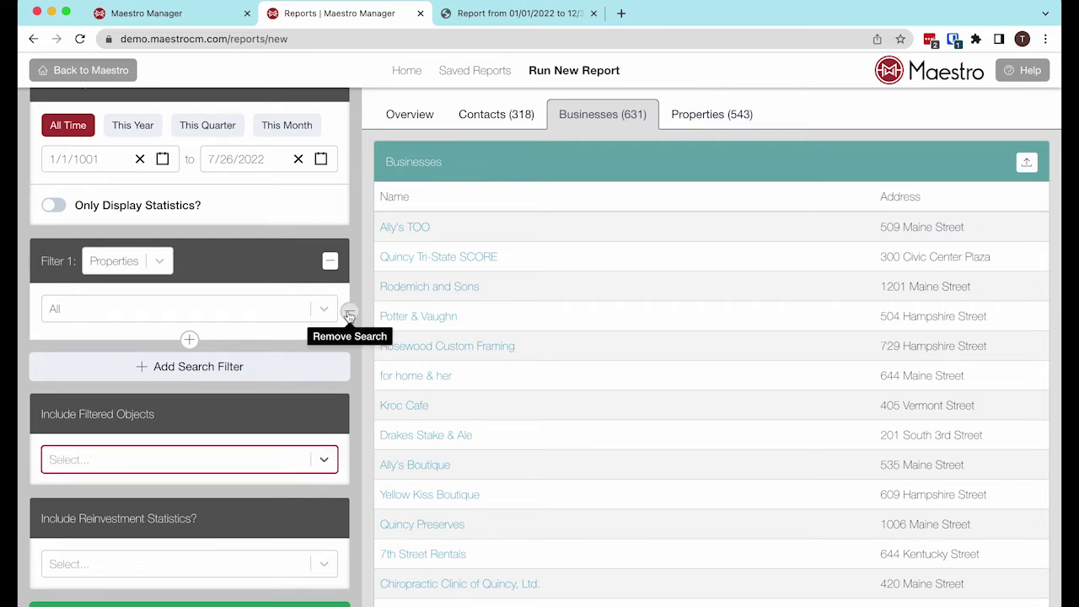
{"action": "left_click", "coordinate": [349, 314]}
{"action": "left_click", "coordinate": [329, 260]}
Add an Overview search filter with an Involvement condition set to Has.
{"action": "left_click", "coordinate": [166, 403]}
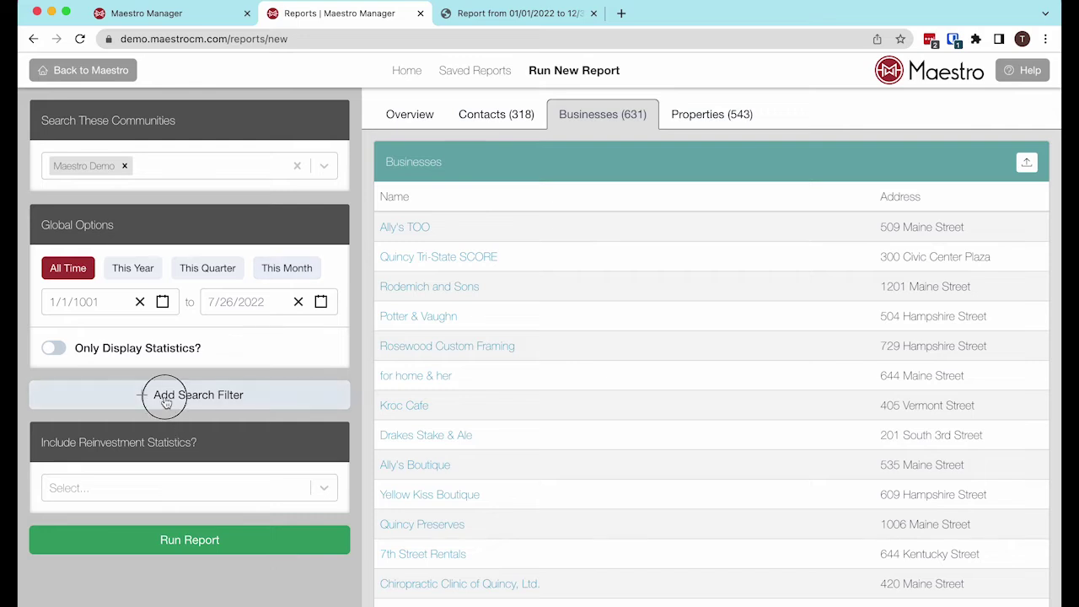
{"action": "left_click", "coordinate": [127, 418]}
{"action": "scroll", "coordinate": [118, 506], "scroll_direction": "down", "scroll_amount": 1}
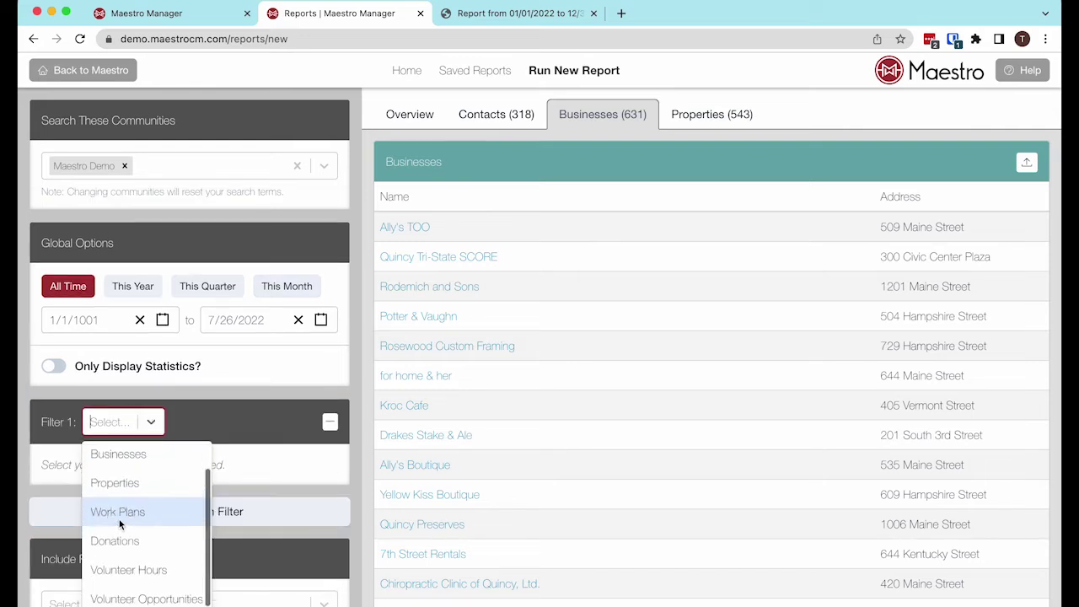
{"action": "scroll", "coordinate": [119, 524], "scroll_direction": "down", "scroll_amount": 1}
{"action": "left_click", "coordinate": [126, 600]}
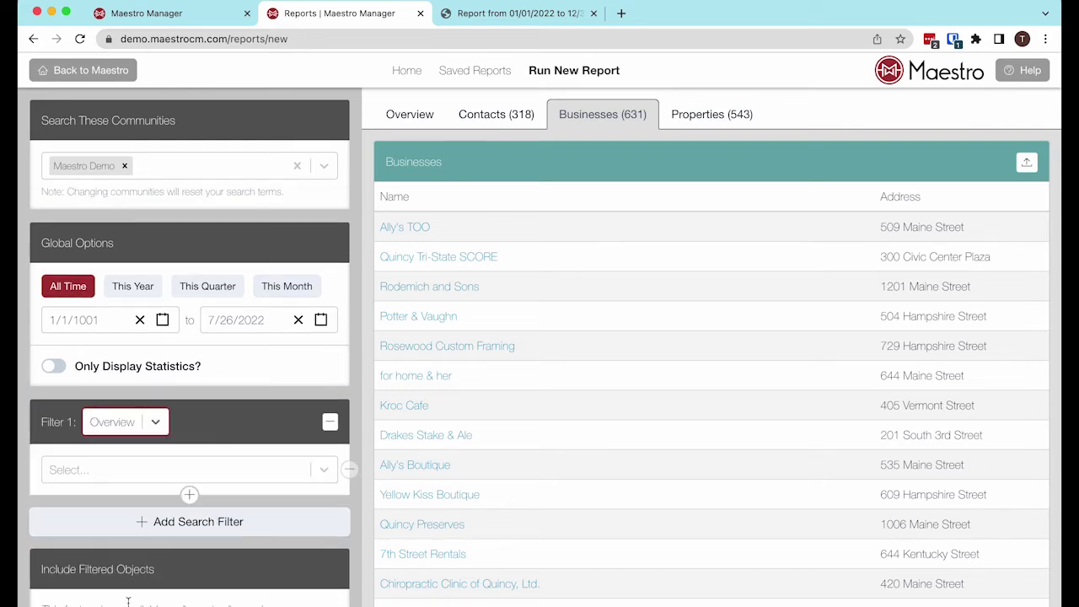
{"action": "left_click", "coordinate": [123, 469]}
{"action": "left_click", "coordinate": [84, 562]}
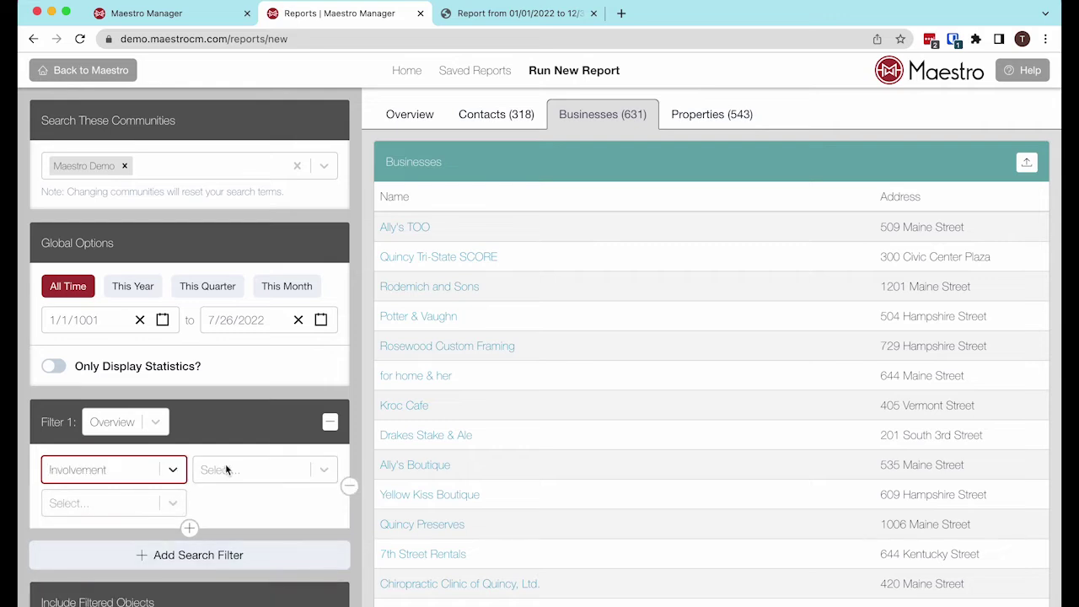
{"action": "left_click", "coordinate": [225, 469]}
{"action": "left_click", "coordinate": [228, 502]}
Search the involvement options for "Blues" and choose a Blues in the District involvement for the condition.
{"action": "left_click", "coordinate": [126, 503]}
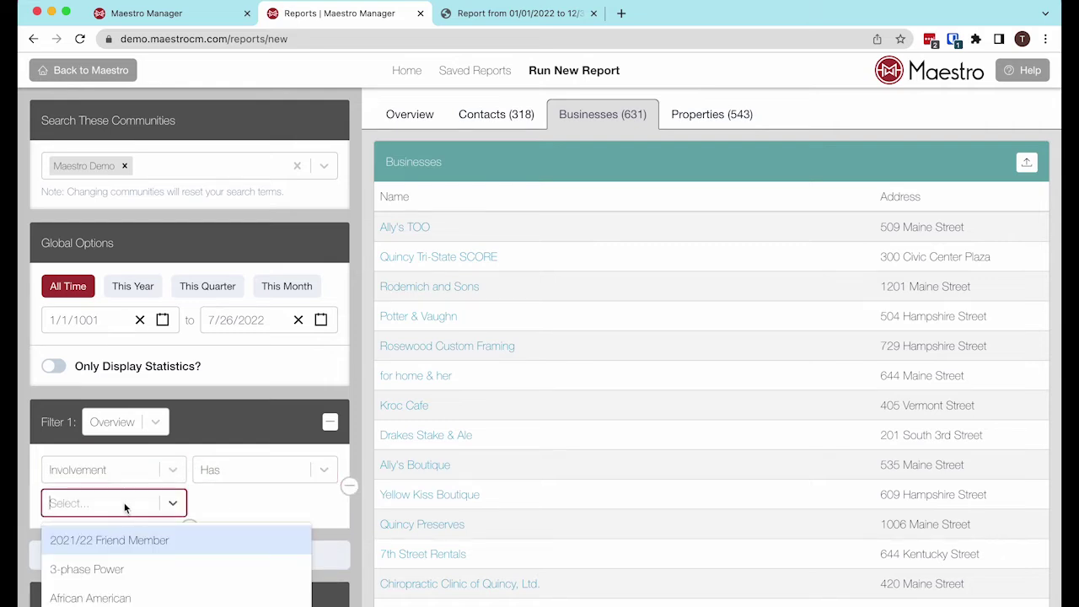
{"action": "type", "text": "Blues"}
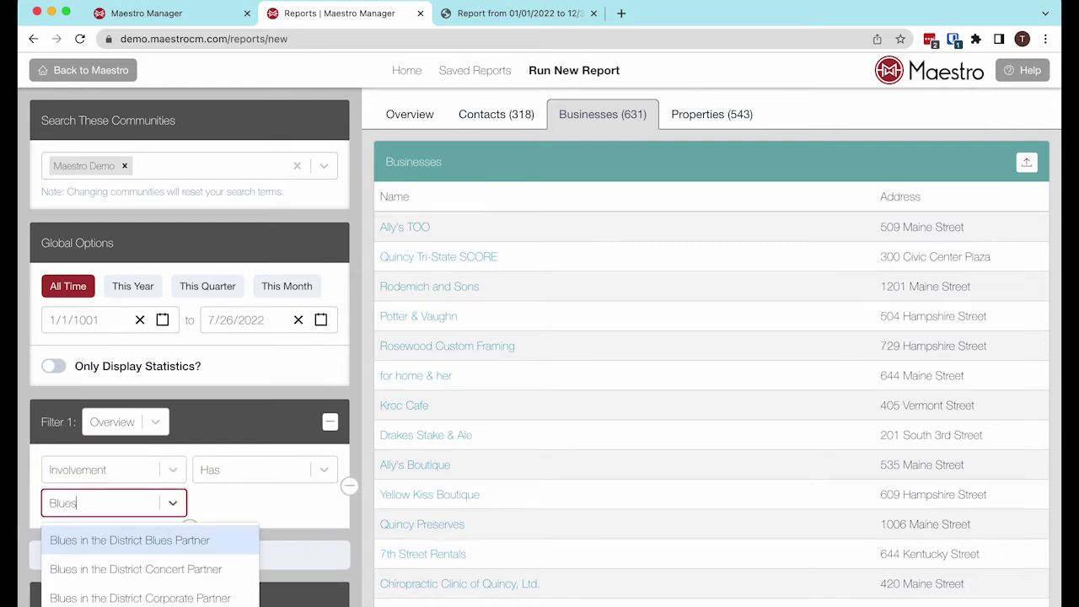
{"action": "scroll", "coordinate": [155, 535], "scroll_direction": "down", "scroll_amount": 5}
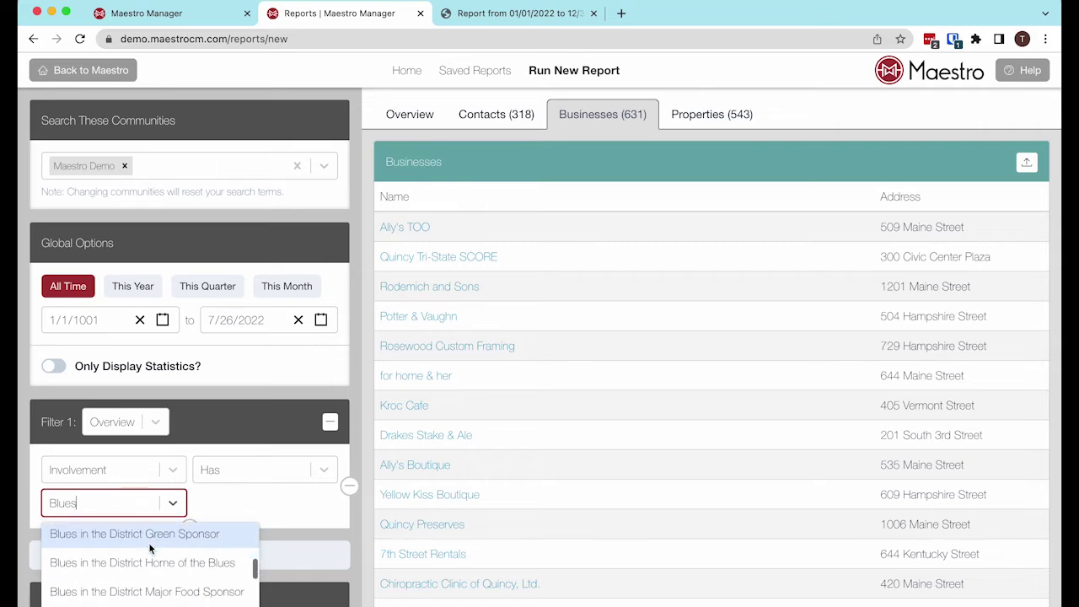
{"action": "scroll", "coordinate": [150, 552], "scroll_direction": "down", "scroll_amount": 3}
{"action": "left_click", "coordinate": [145, 558]}
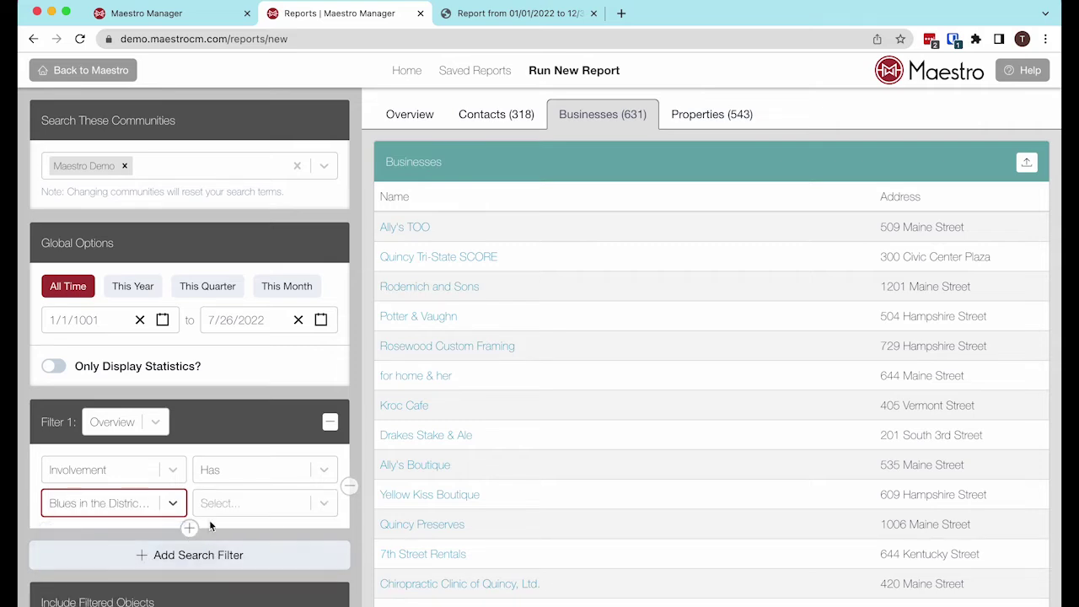
Leave the involvement's year blank and run the Overview report.
{"action": "left_click", "coordinate": [215, 504]}
{"action": "type", "text": "2"}
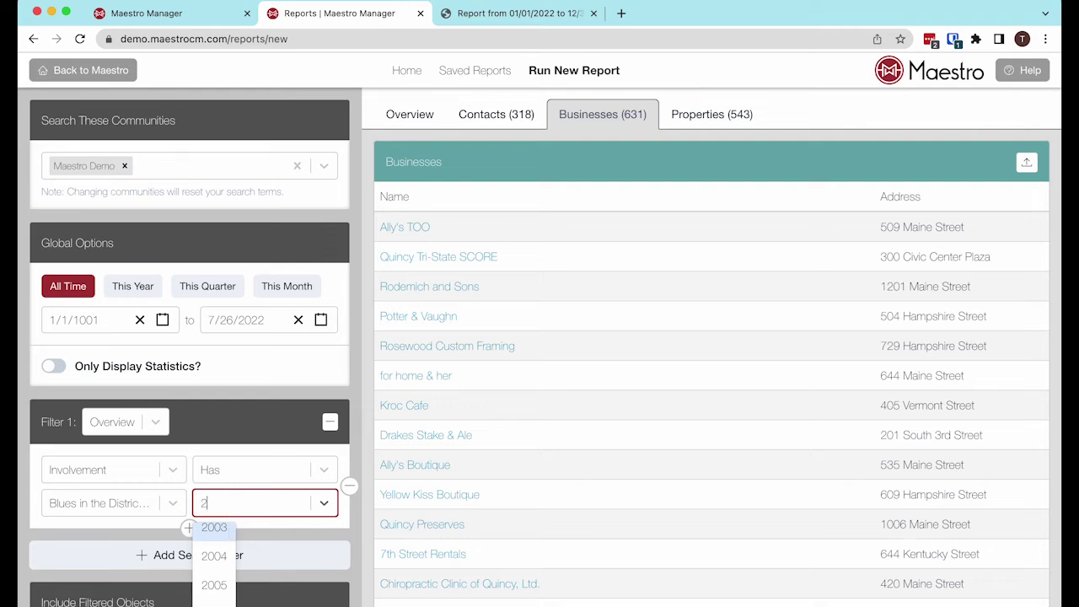
{"action": "key", "text": "BackSpace"}
{"action": "left_click", "coordinate": [244, 399]}
{"action": "scroll", "coordinate": [170, 540], "scroll_direction": "down", "scroll_amount": 4}
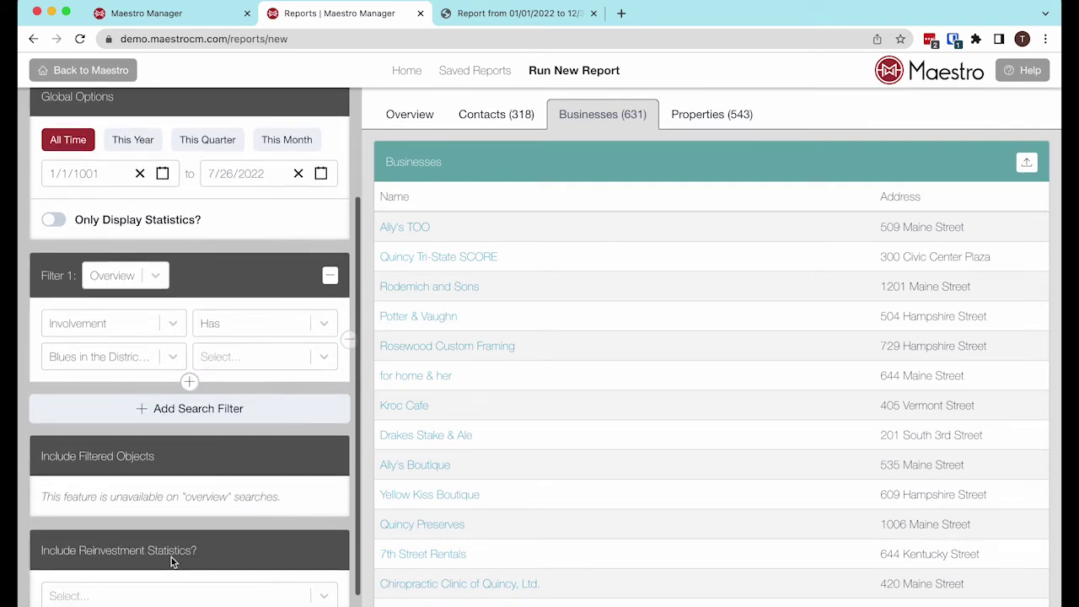
{"action": "scroll", "coordinate": [171, 557], "scroll_direction": "down", "scroll_amount": 1}
{"action": "left_click", "coordinate": [180, 592]}
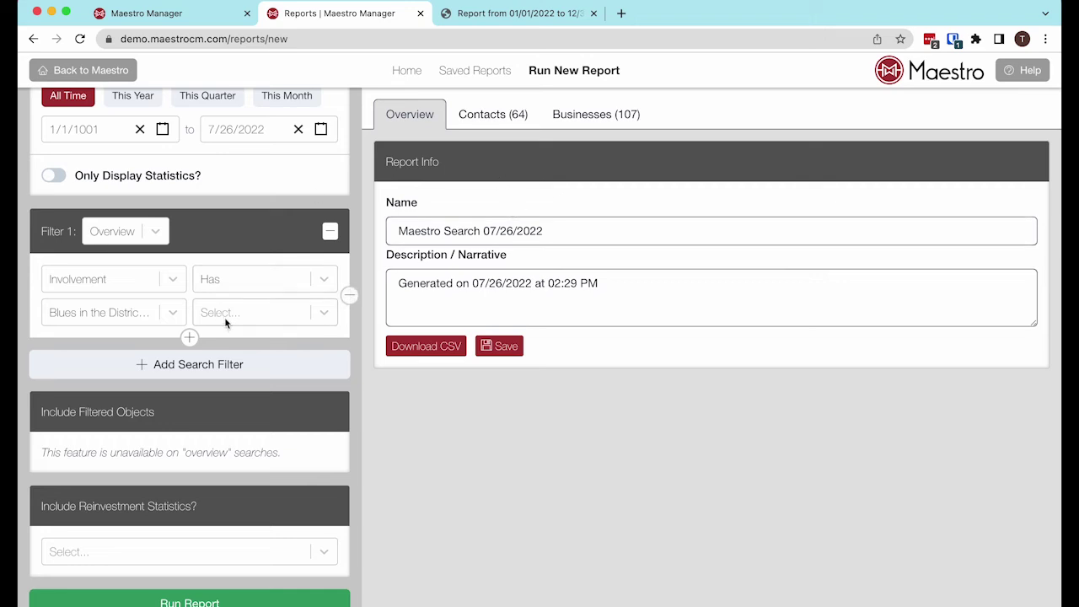
Limit the Blues in the District involvement to 2016 and rerun the report.
{"action": "left_click", "coordinate": [224, 317]}
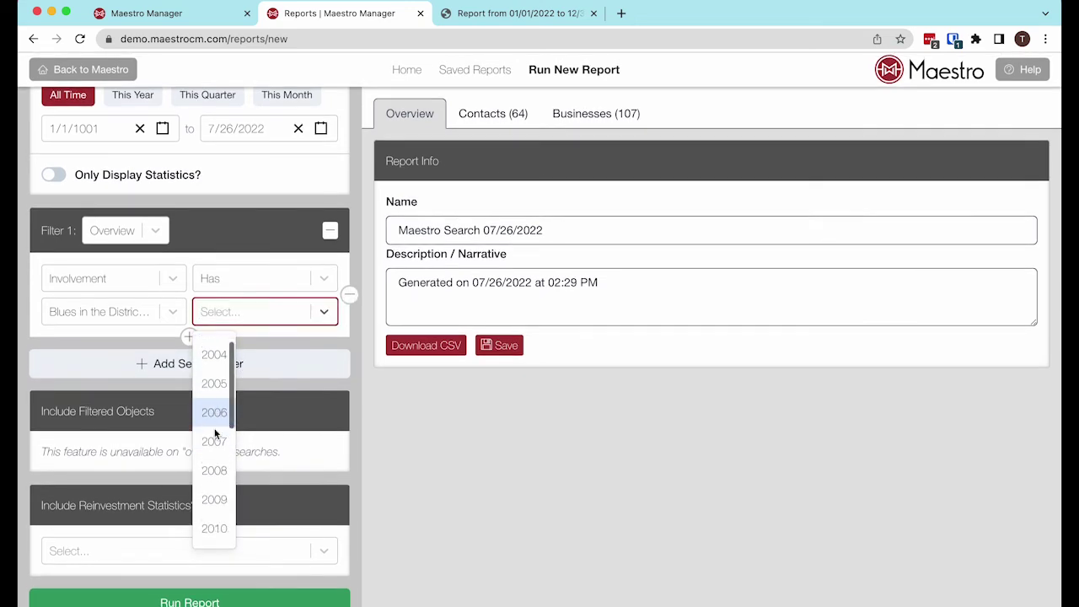
{"action": "scroll", "coordinate": [214, 435], "scroll_direction": "down", "scroll_amount": 5}
{"action": "left_click", "coordinate": [217, 505]}
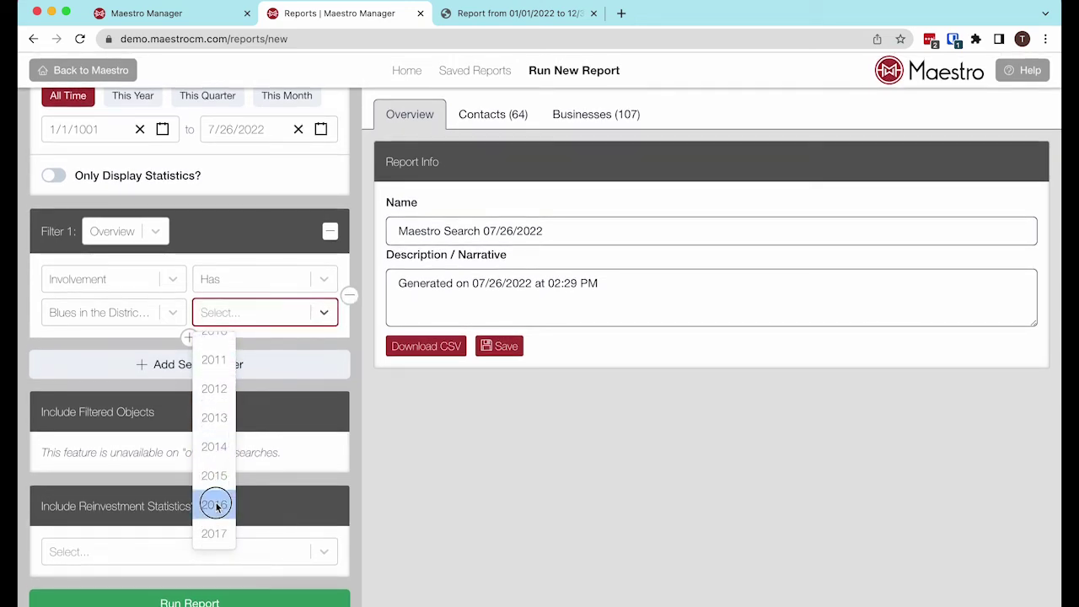
{"action": "left_click", "coordinate": [190, 600]}
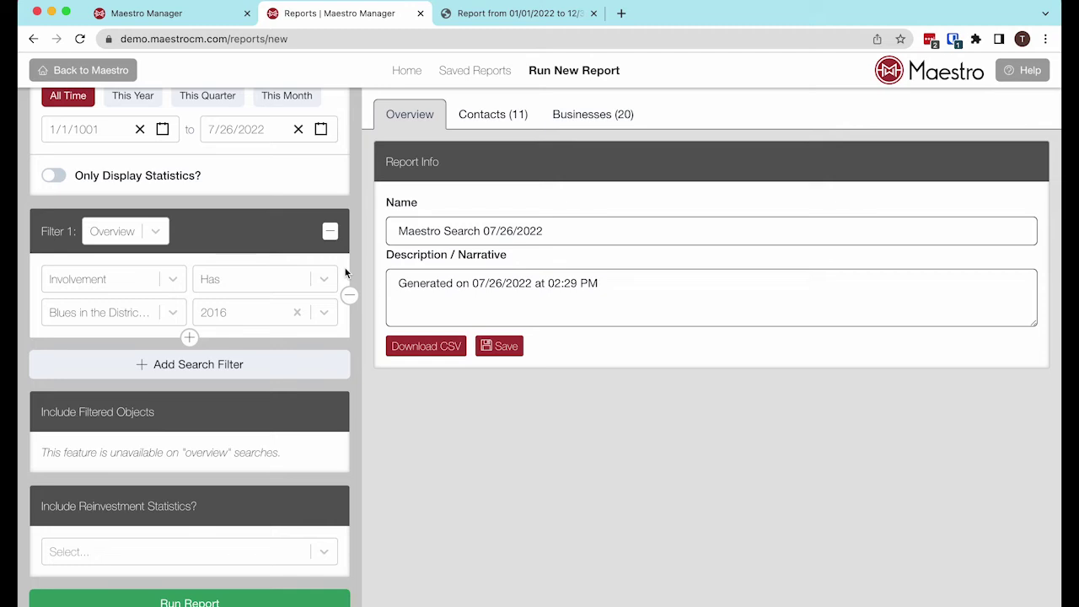
Add a second condition to the Overview filter: Involvement, Has, Blues in the District Concert Partner.
{"action": "left_click", "coordinate": [189, 337]}
{"action": "left_click", "coordinate": [166, 371]}
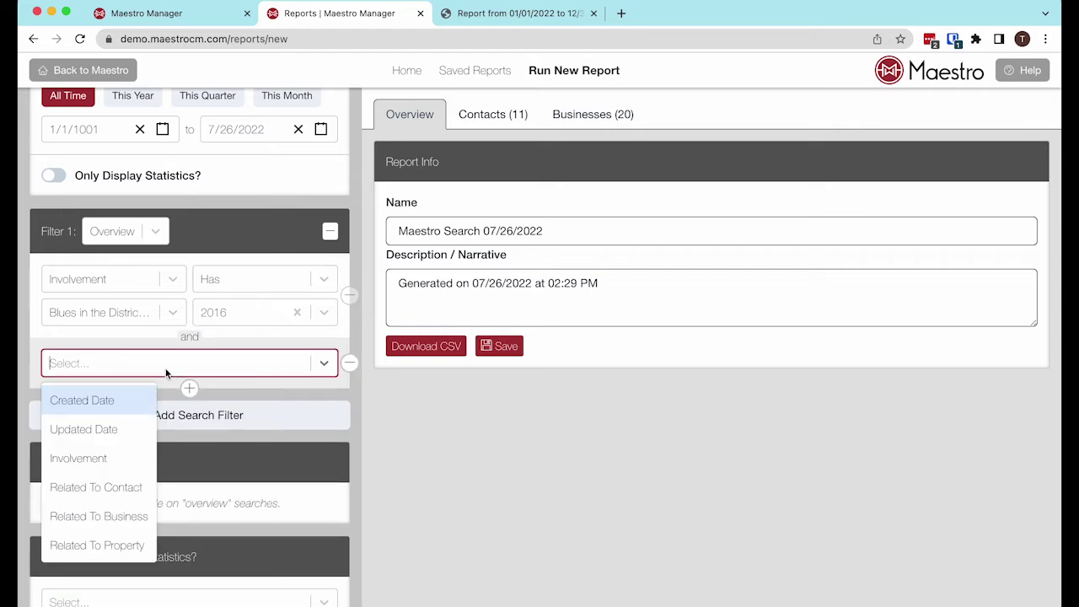
{"action": "left_click", "coordinate": [80, 456]}
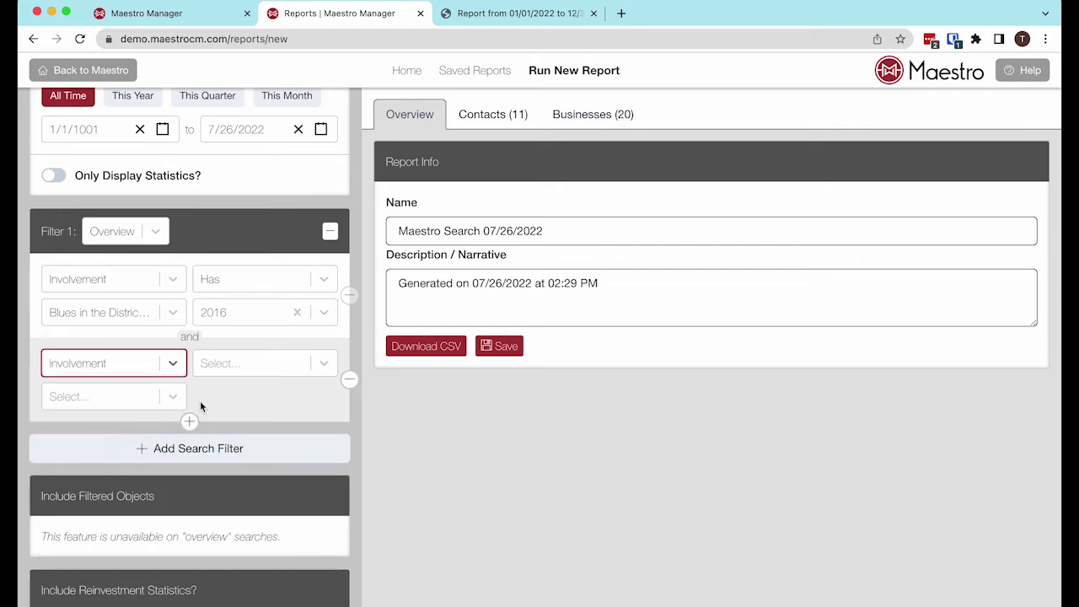
{"action": "left_click", "coordinate": [228, 366]}
{"action": "left_click", "coordinate": [118, 398]}
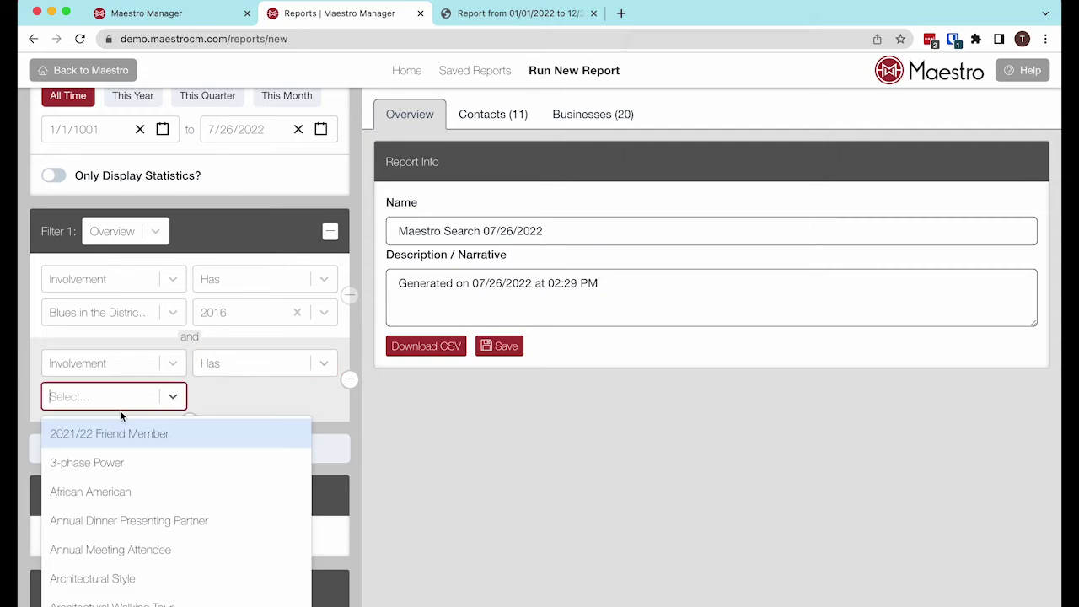
{"action": "type", "text": "BLues"}
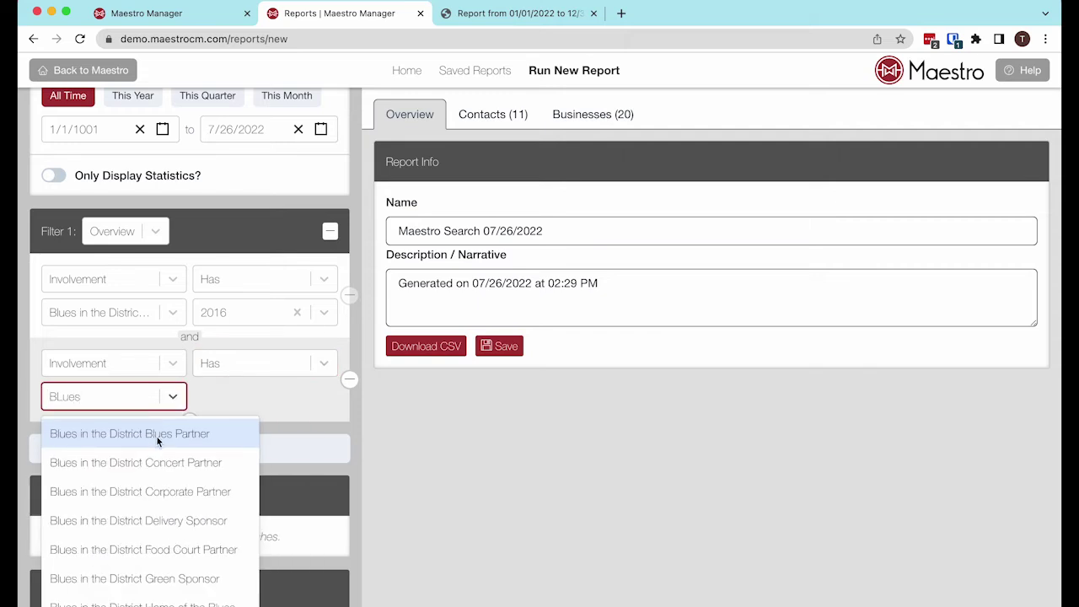
{"action": "left_click", "coordinate": [154, 461]}
Set the second involvement condition's year to 2016 and run the report with both conditions.
{"action": "left_click", "coordinate": [247, 403]}
{"action": "scroll", "coordinate": [212, 522], "scroll_direction": "down", "scroll_amount": 1}
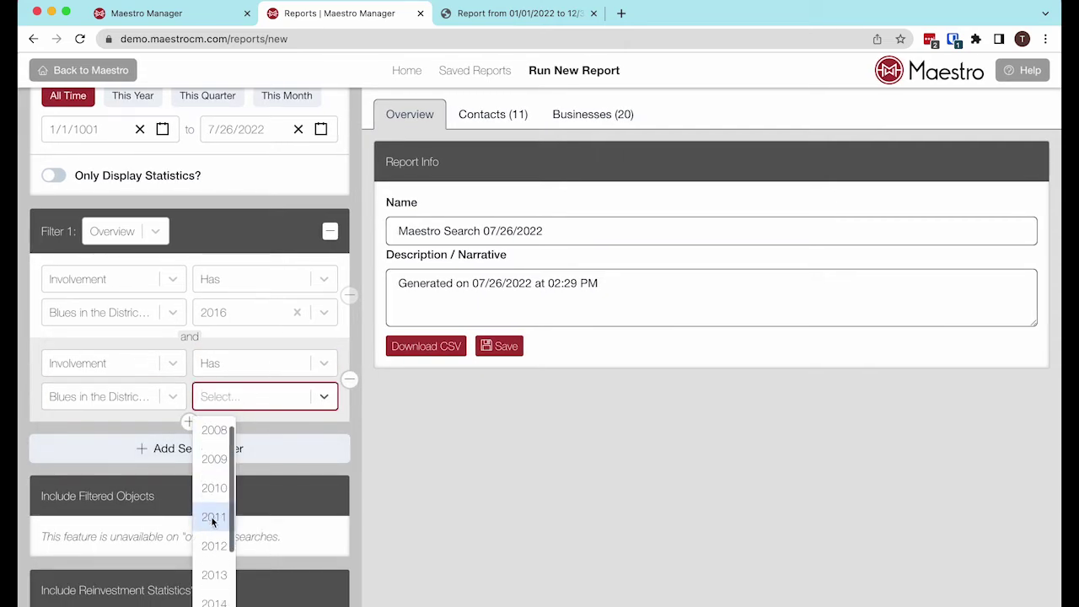
{"action": "scroll", "coordinate": [212, 521], "scroll_direction": "down", "scroll_amount": 2}
{"action": "left_click", "coordinate": [212, 548]}
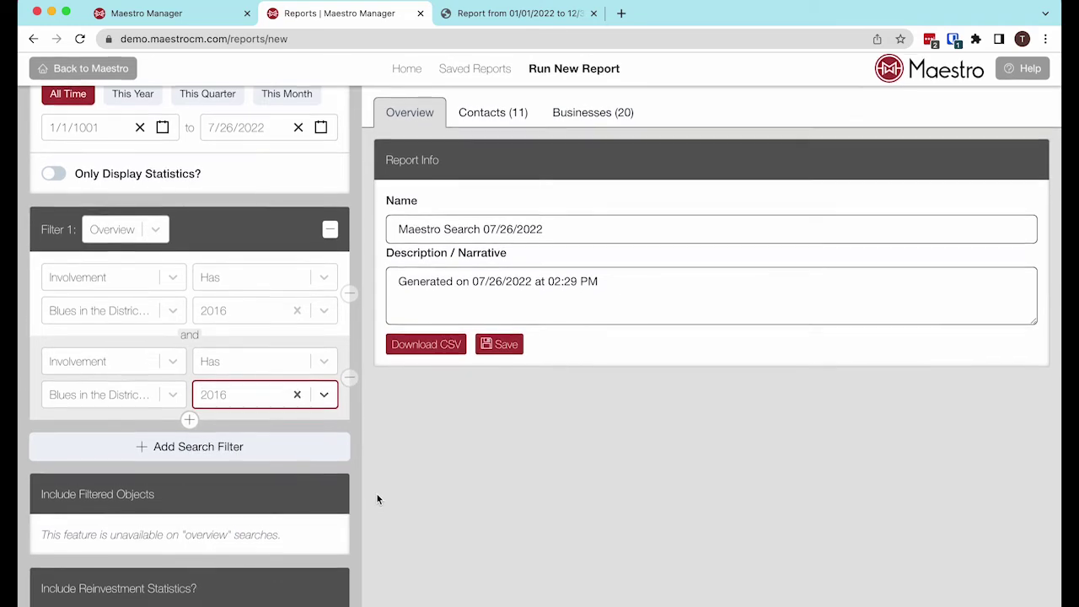
{"action": "scroll", "coordinate": [259, 535], "scroll_direction": "down", "scroll_amount": 2}
{"action": "left_click", "coordinate": [190, 600]}
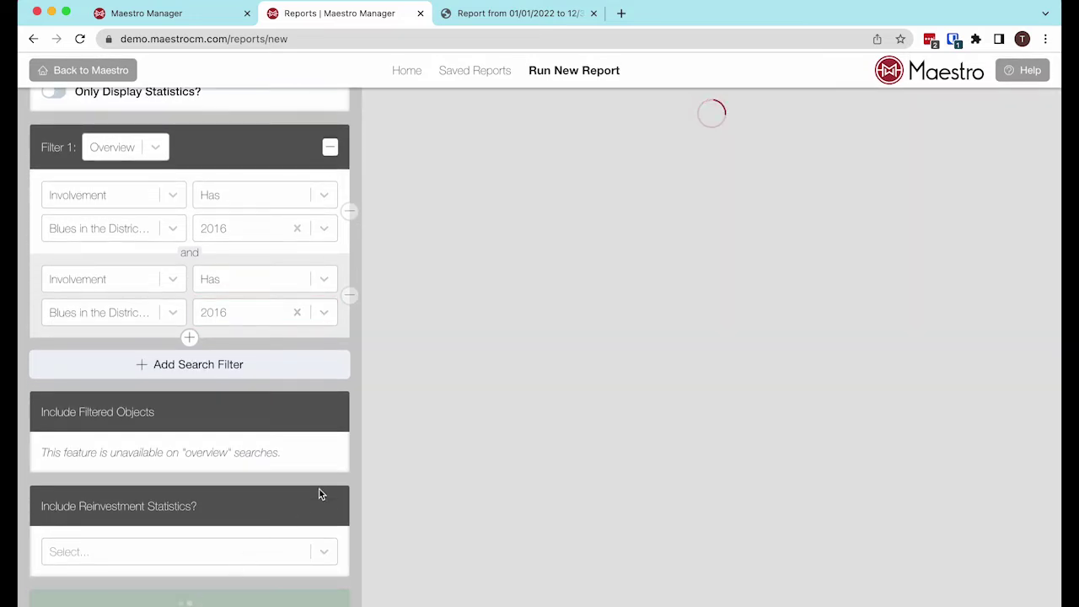
{"action": "scroll", "coordinate": [330, 472], "scroll_direction": "up", "scroll_amount": 5}
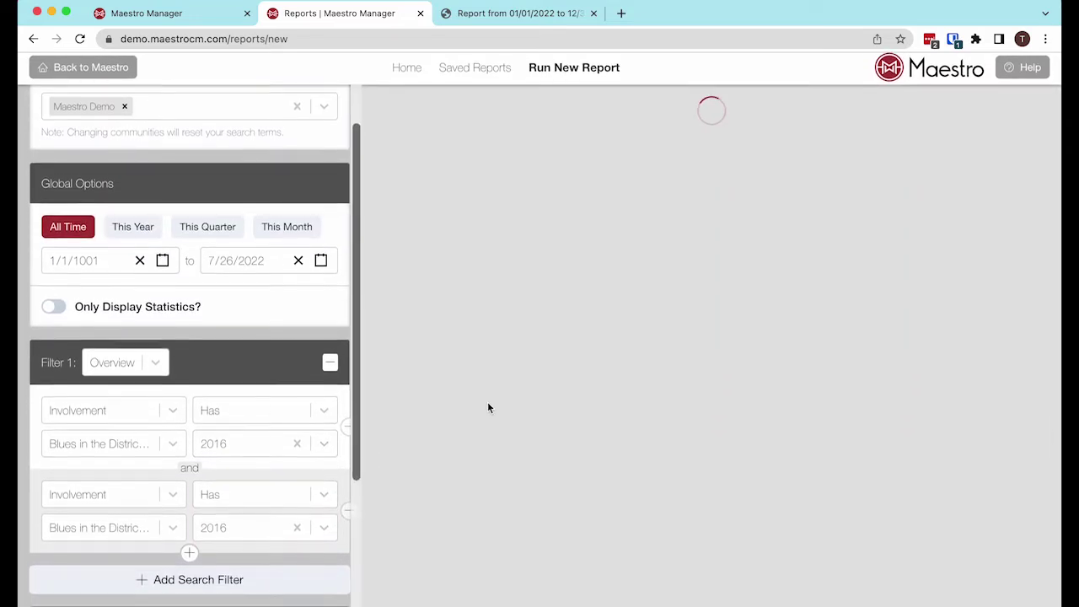
{"action": "scroll", "coordinate": [245, 405], "scroll_direction": "down", "scroll_amount": 5}
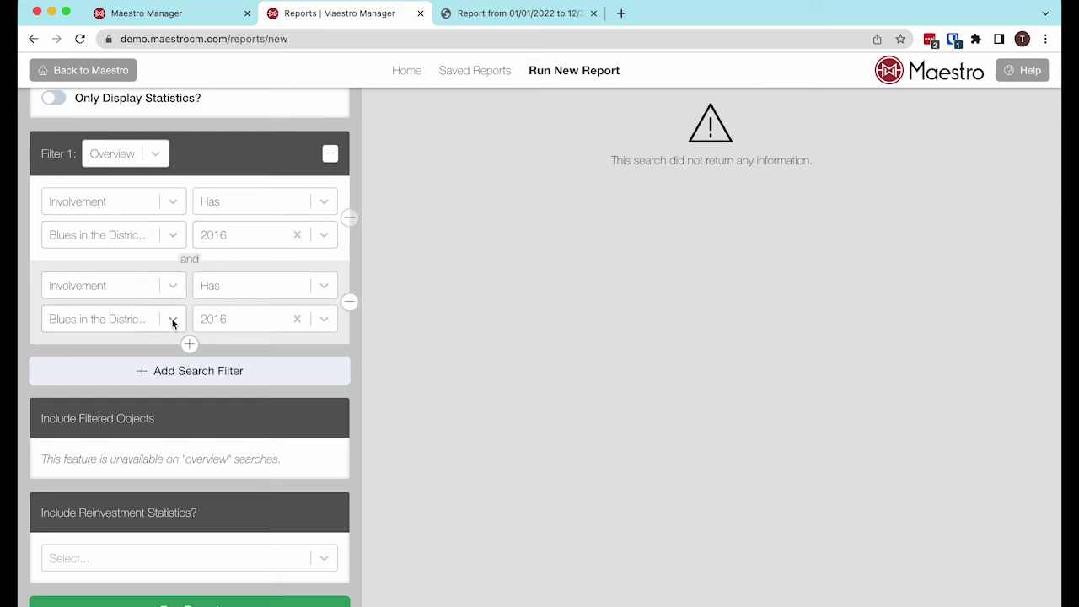
Remove the second involvement condition from Filter 1 and add a second search filter of type Overview.
{"action": "left_click", "coordinate": [351, 304]}
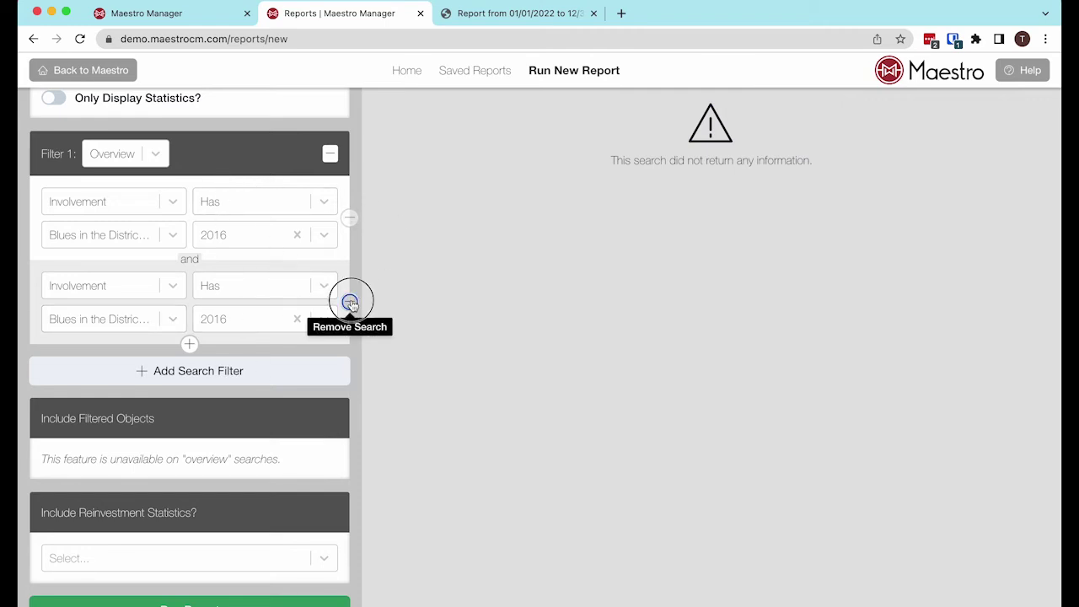
{"action": "left_click", "coordinate": [209, 363]}
{"action": "left_click", "coordinate": [144, 374]}
{"action": "scroll", "coordinate": [113, 537], "scroll_direction": "down", "scroll_amount": 1}
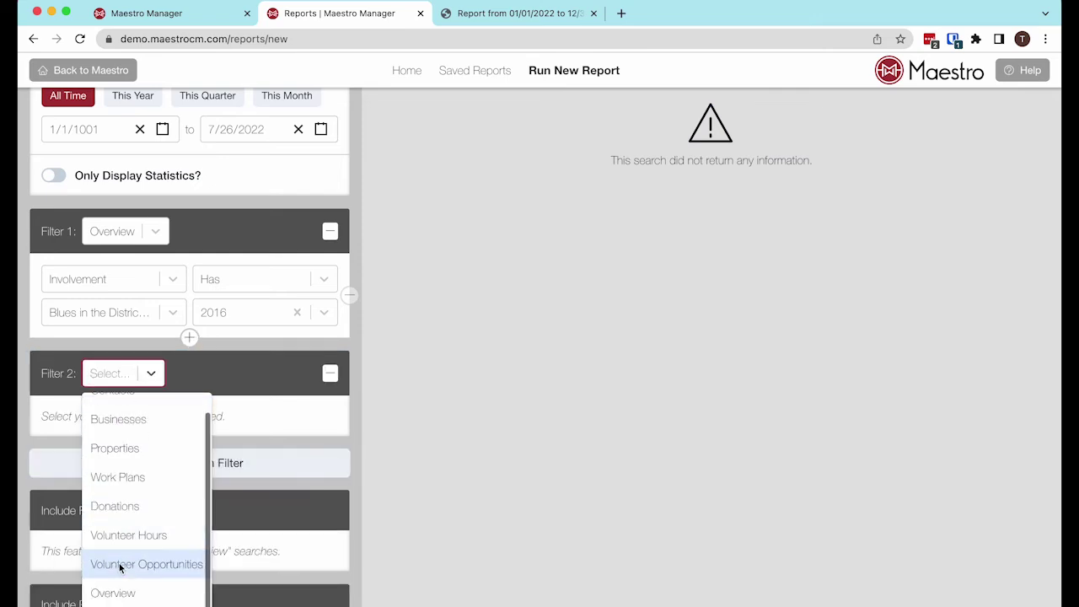
{"action": "left_click", "coordinate": [113, 590]}
Set Filter 2's condition to Involvement, Has, Blues in the District Concert Partner, with the year 2016.
{"action": "left_click", "coordinate": [143, 419]}
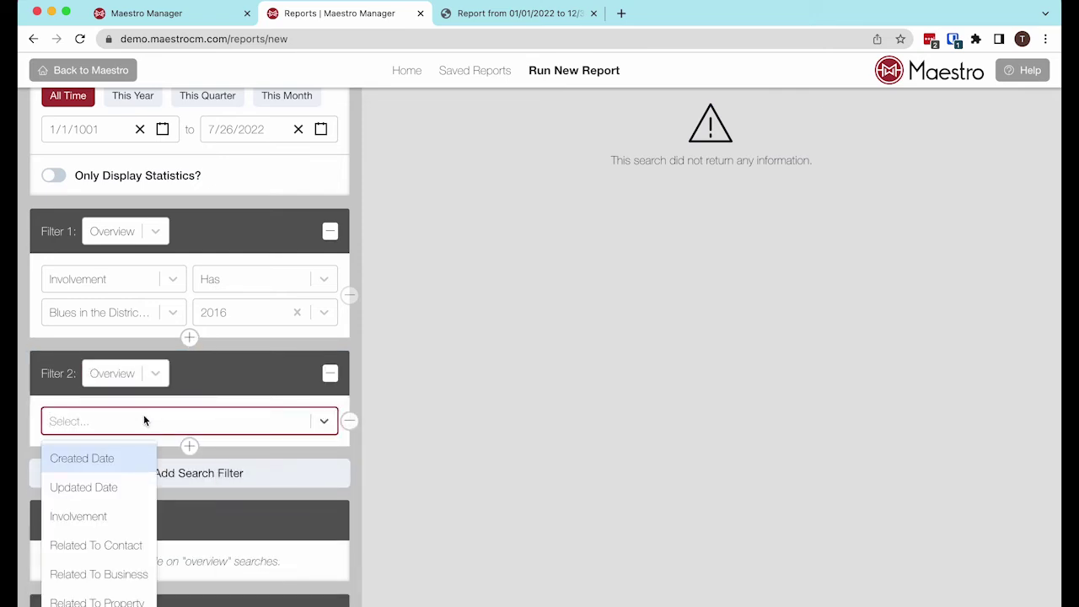
{"action": "left_click", "coordinate": [97, 516]}
{"action": "left_click", "coordinate": [233, 430]}
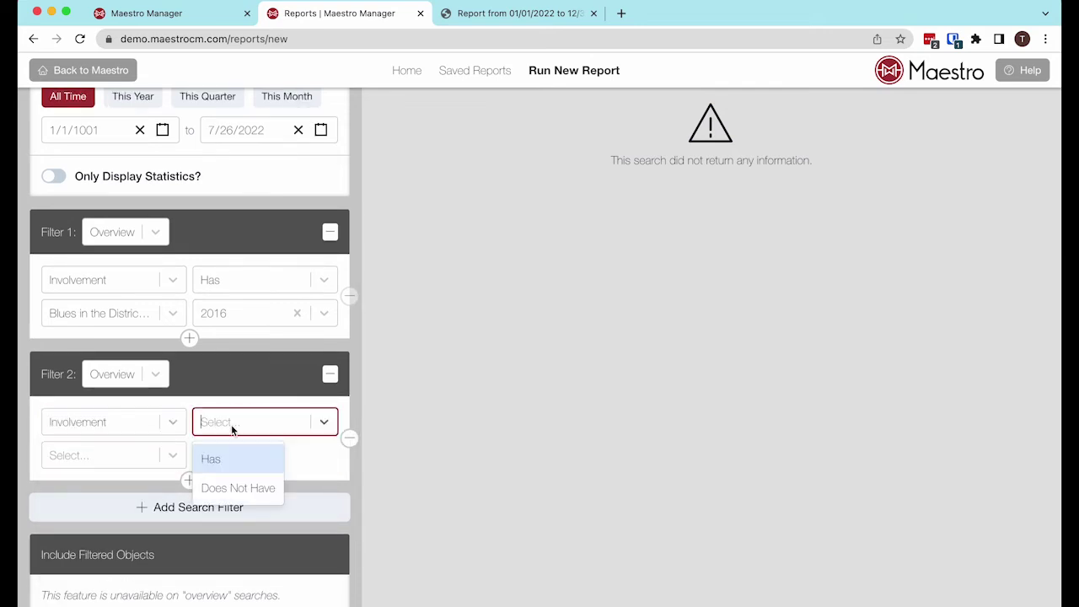
{"action": "left_click", "coordinate": [212, 458]}
{"action": "type", "text": "Blues"}
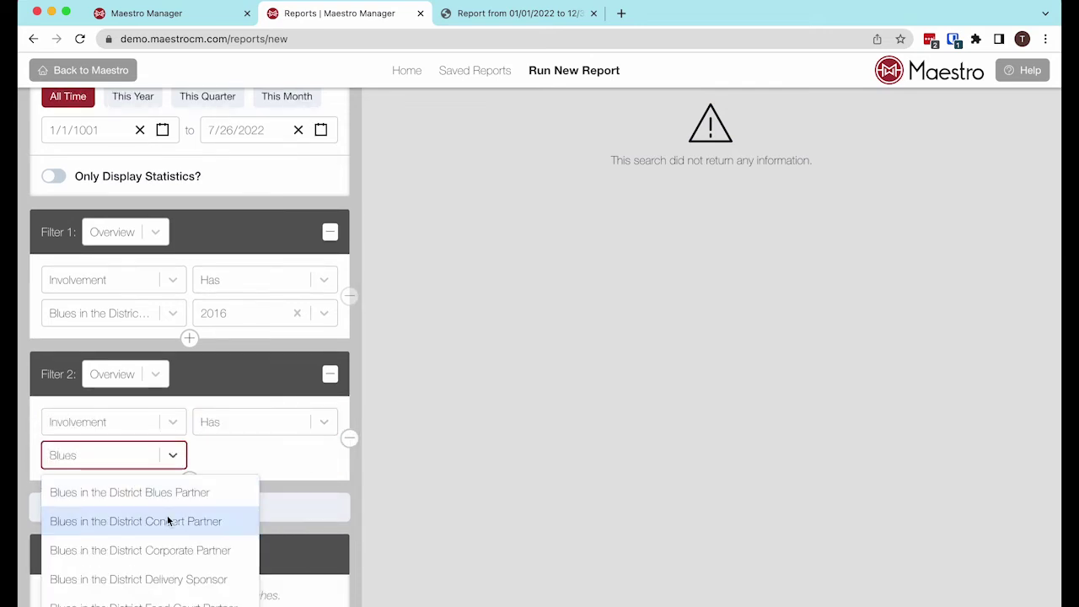
{"action": "left_click", "coordinate": [234, 519]}
{"action": "left_click", "coordinate": [239, 459]}
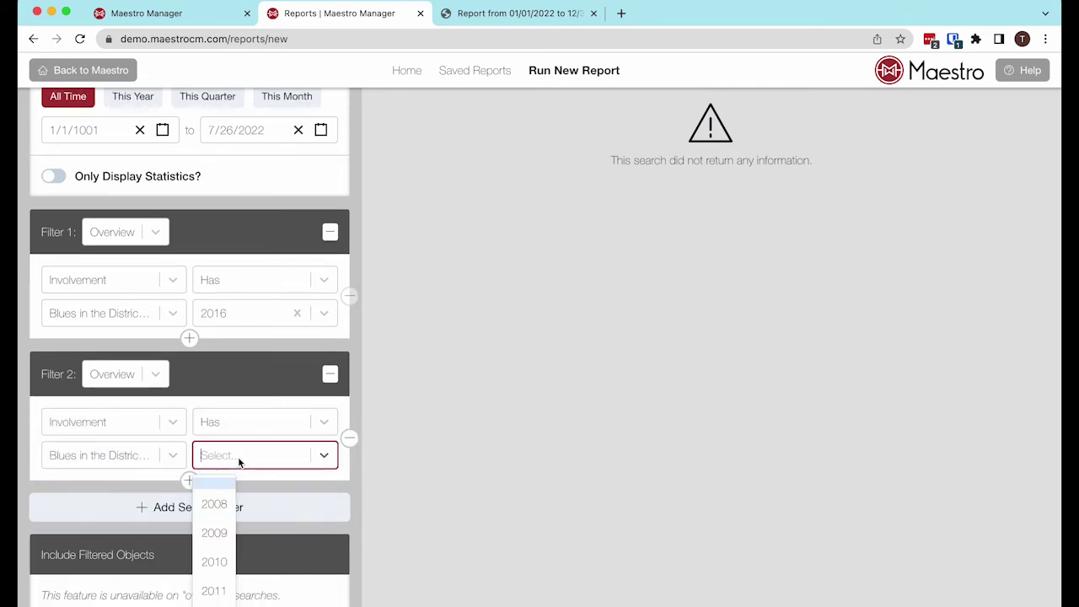
{"action": "scroll", "coordinate": [214, 557], "scroll_direction": "down", "scroll_amount": 3}
{"action": "left_click", "coordinate": [215, 592]}
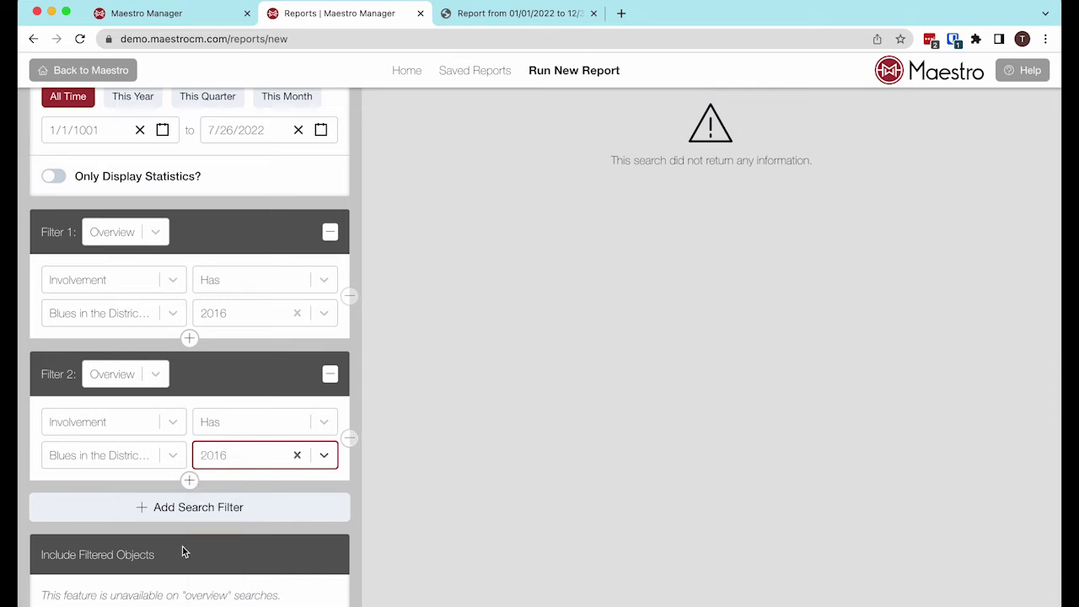
Add a third search filter of type Overview to the report.
{"action": "left_click", "coordinate": [182, 507]}
{"action": "scroll", "coordinate": [171, 507], "scroll_direction": "down", "scroll_amount": 1}
{"action": "left_click", "coordinate": [133, 472]}
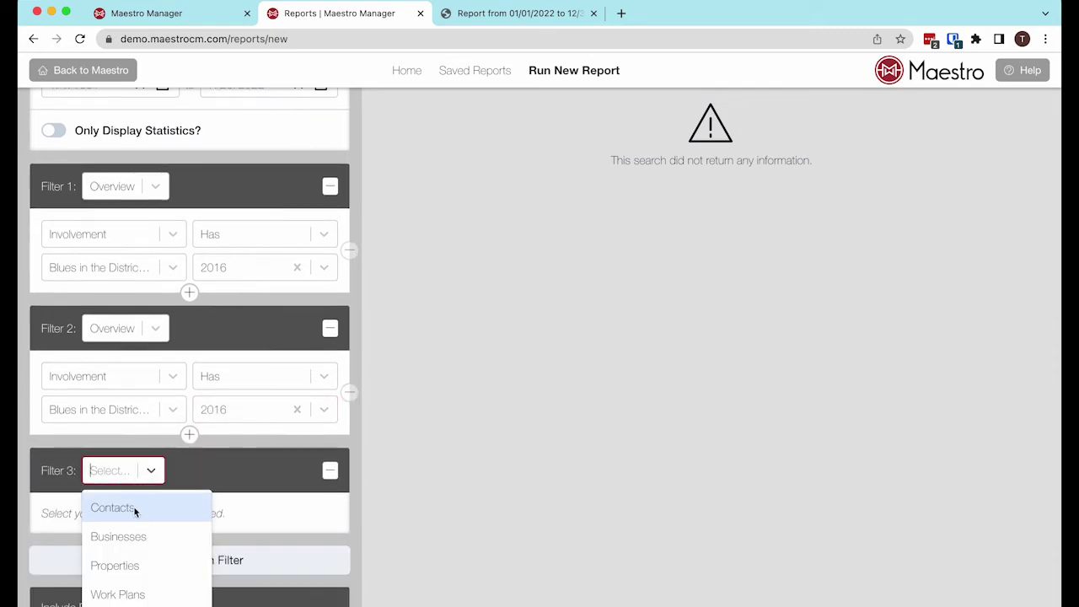
{"action": "scroll", "coordinate": [126, 573], "scroll_direction": "down", "scroll_amount": 5}
{"action": "left_click", "coordinate": [127, 600]}
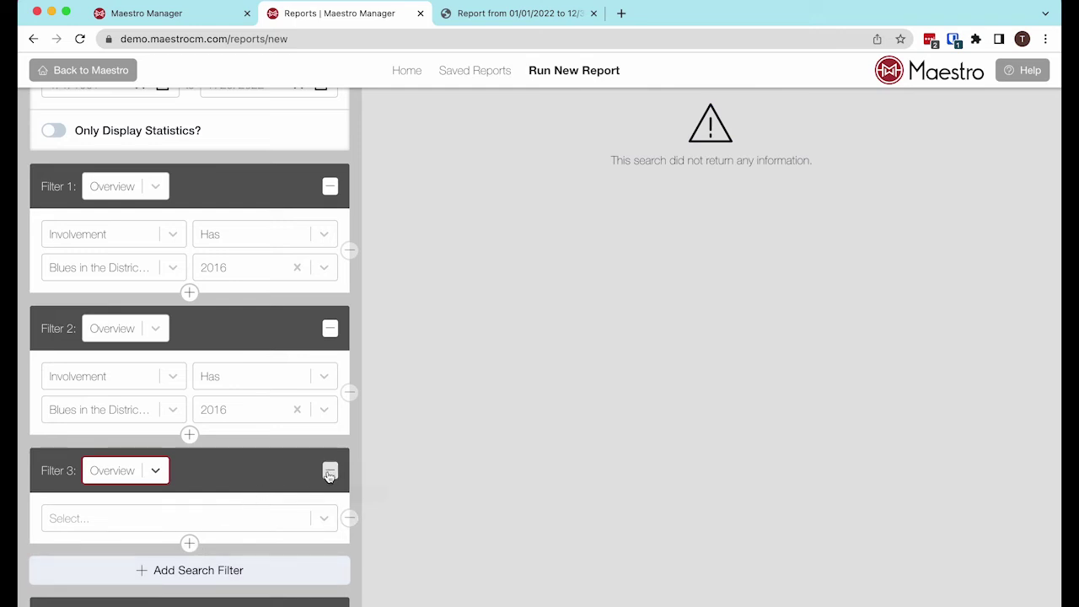
Set Filter 3's condition to Involvement, Has, Blues in the District Song Partner, with the year 2016.
{"action": "left_click", "coordinate": [142, 518]}
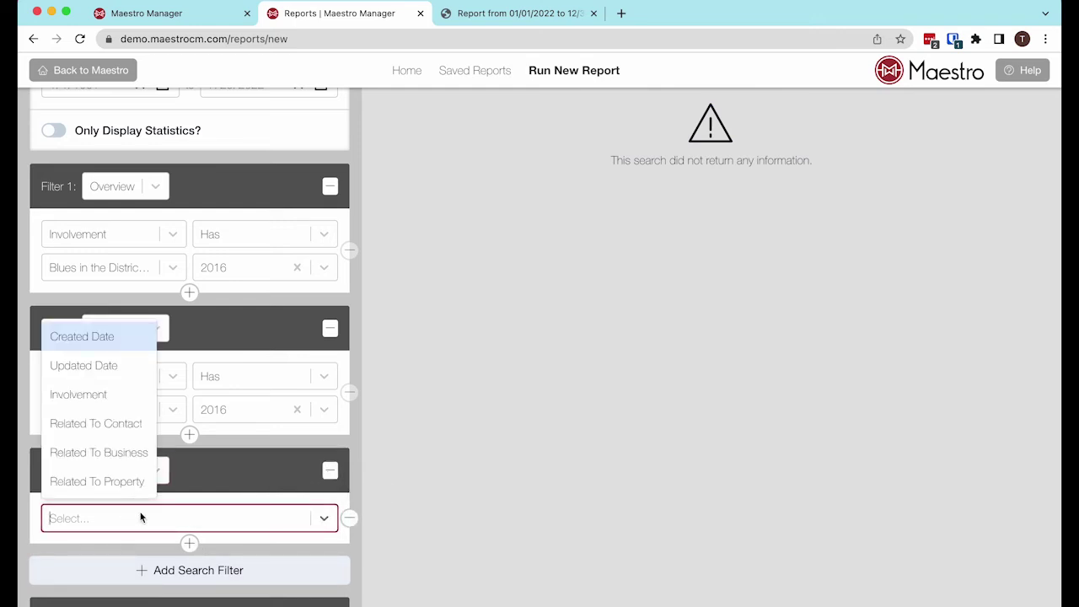
{"action": "left_click", "coordinate": [96, 394]}
{"action": "left_click", "coordinate": [224, 519]}
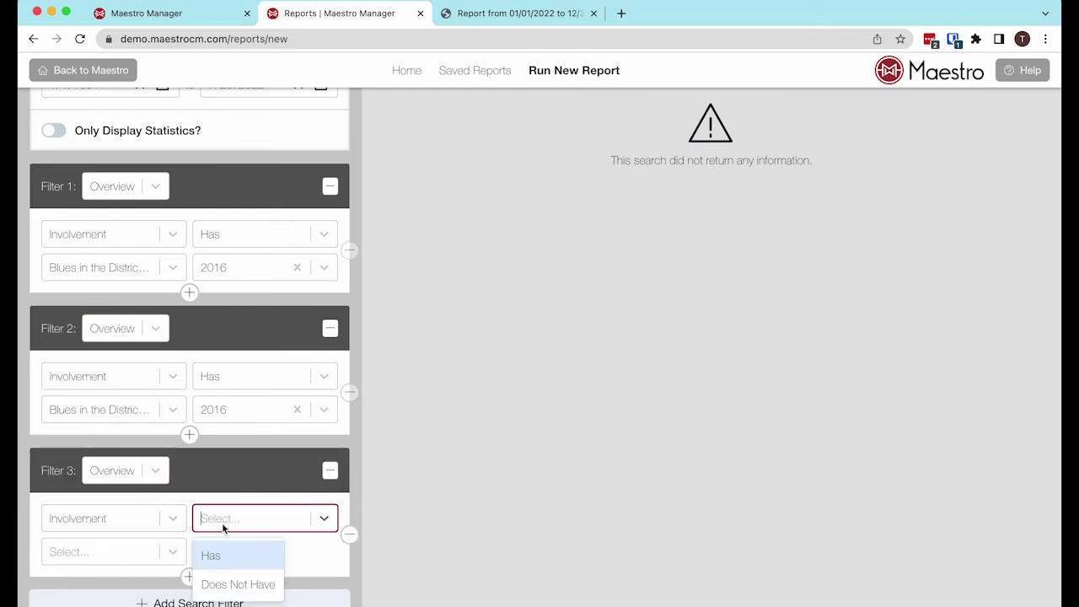
{"action": "left_click", "coordinate": [124, 556]}
{"action": "type", "text": "Blues"}
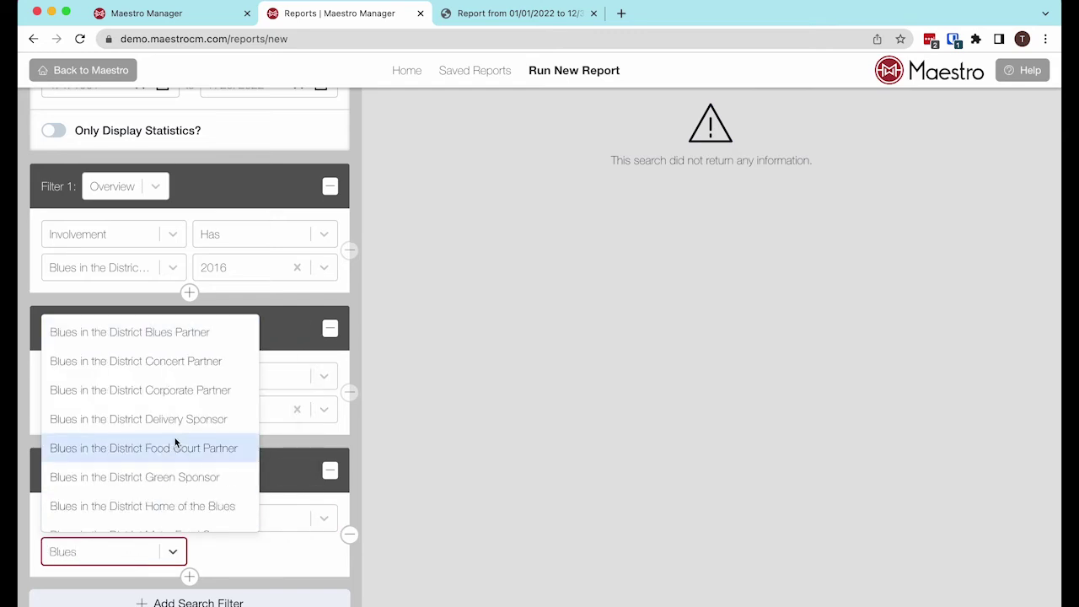
{"action": "scroll", "coordinate": [172, 445], "scroll_direction": "down", "scroll_amount": 1}
{"action": "scroll", "coordinate": [172, 445], "scroll_direction": "down", "scroll_amount": 5}
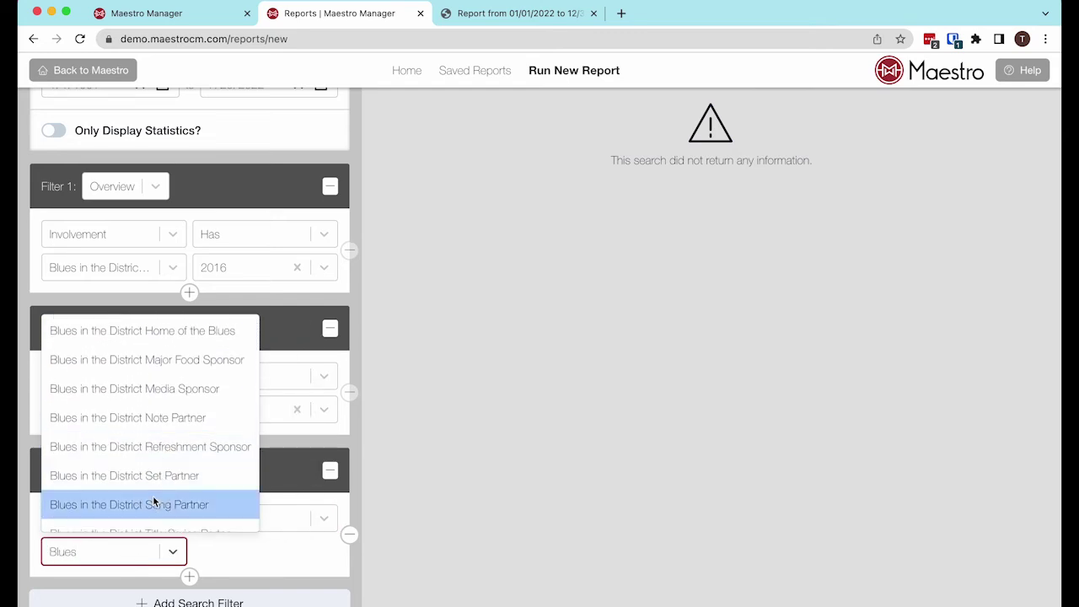
{"action": "left_click", "coordinate": [153, 504]}
{"action": "left_click", "coordinate": [250, 552]}
{"action": "left_click", "coordinate": [214, 517]}
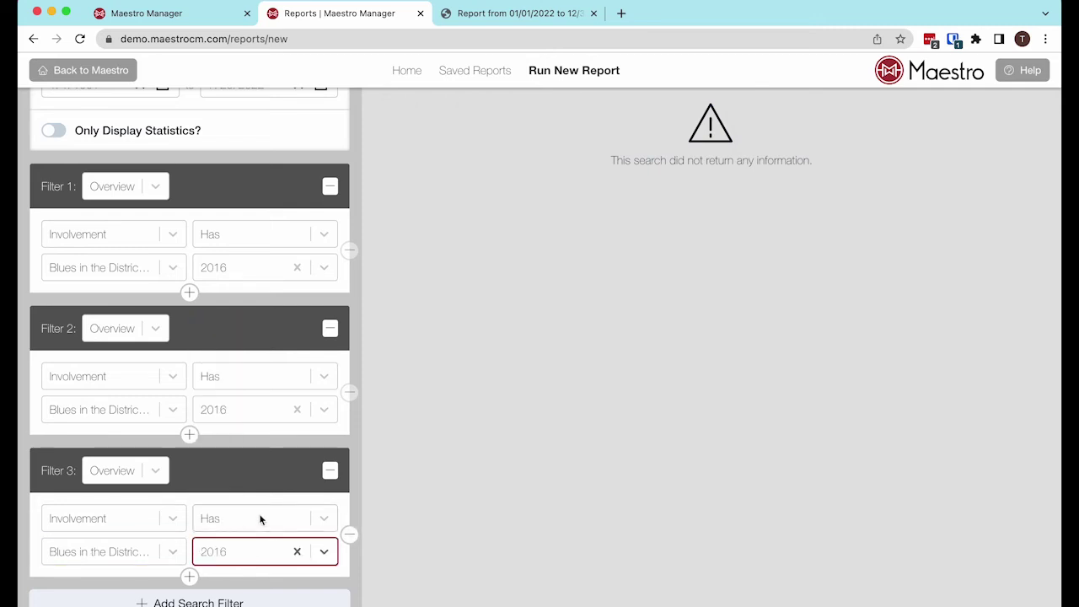
Run the report with the three separate Overview filters and review the filter settings beside the results.
{"action": "scroll", "coordinate": [353, 469], "scroll_direction": "down", "scroll_amount": 3}
{"action": "scroll", "coordinate": [353, 468], "scroll_direction": "up", "scroll_amount": 2}
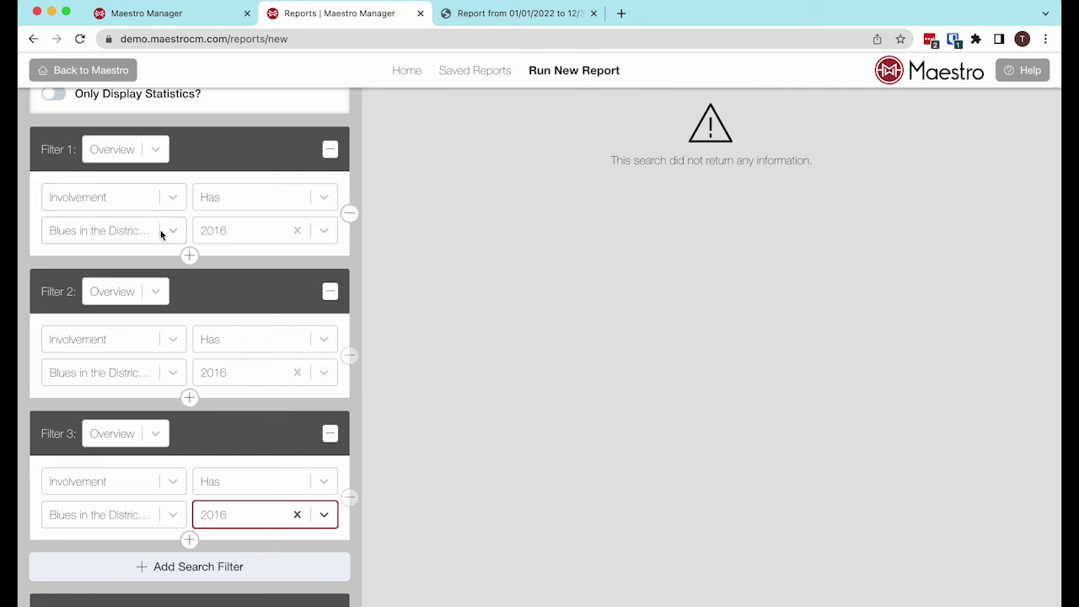
{"action": "scroll", "coordinate": [169, 379], "scroll_direction": "down", "scroll_amount": 5}
{"action": "left_click", "coordinate": [177, 597]}
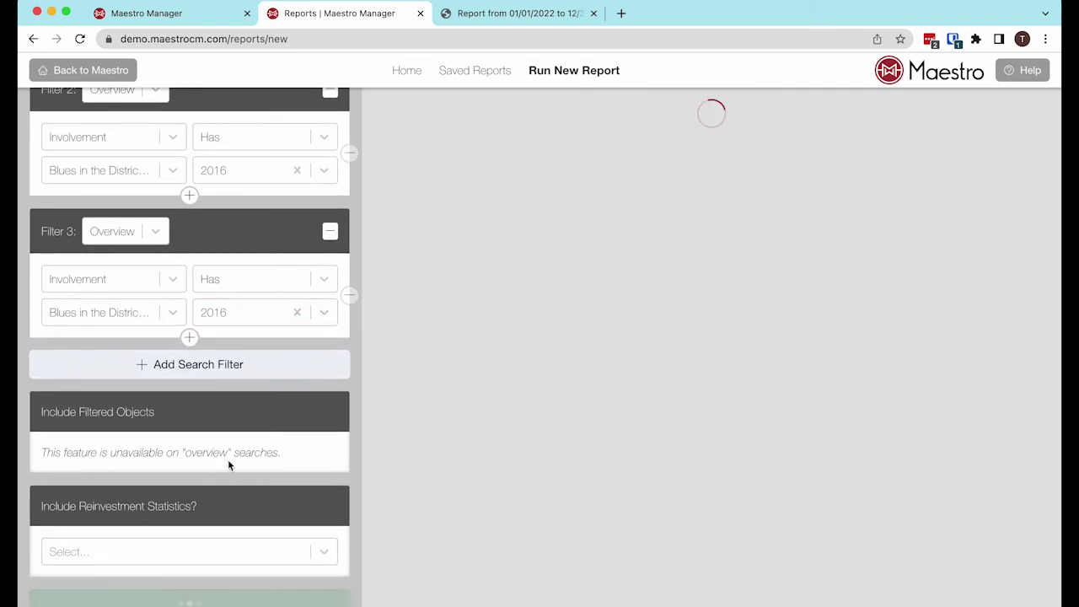
{"action": "scroll", "coordinate": [229, 464], "scroll_direction": "up", "scroll_amount": 7}
{"action": "scroll", "coordinate": [303, 325], "scroll_direction": "up", "scroll_amount": 4}
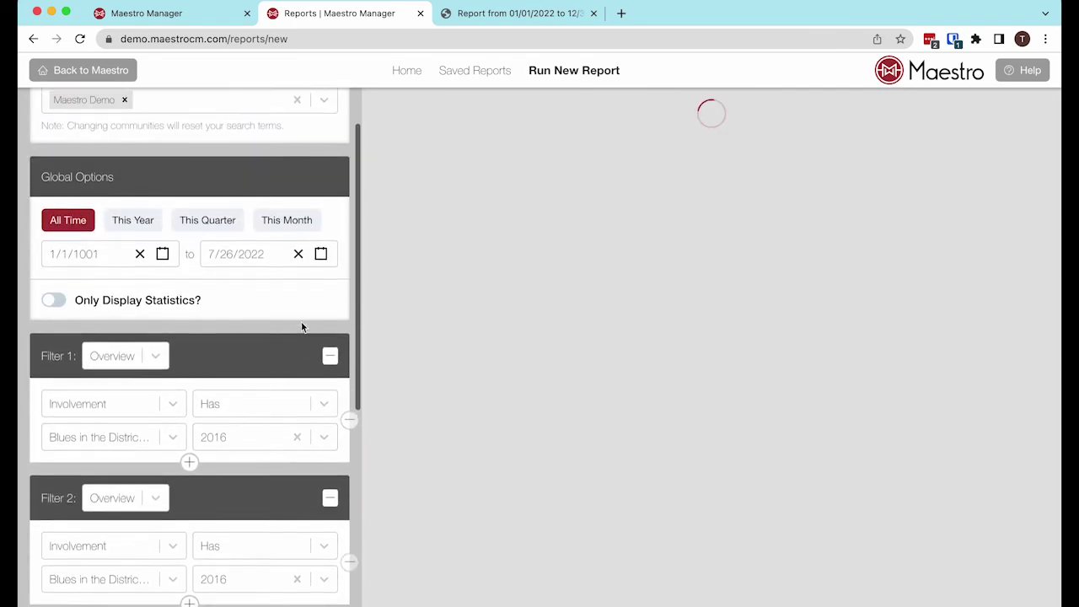
{"action": "scroll", "coordinate": [303, 329], "scroll_direction": "down", "scroll_amount": 6}
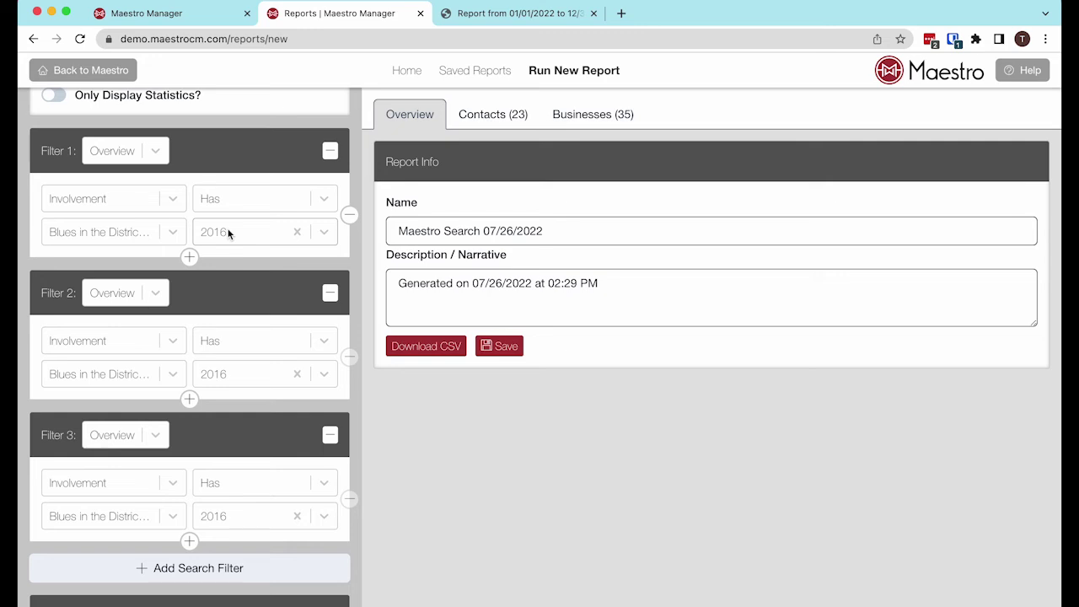
{"action": "scroll", "coordinate": [216, 240], "scroll_direction": "down", "scroll_amount": 5}
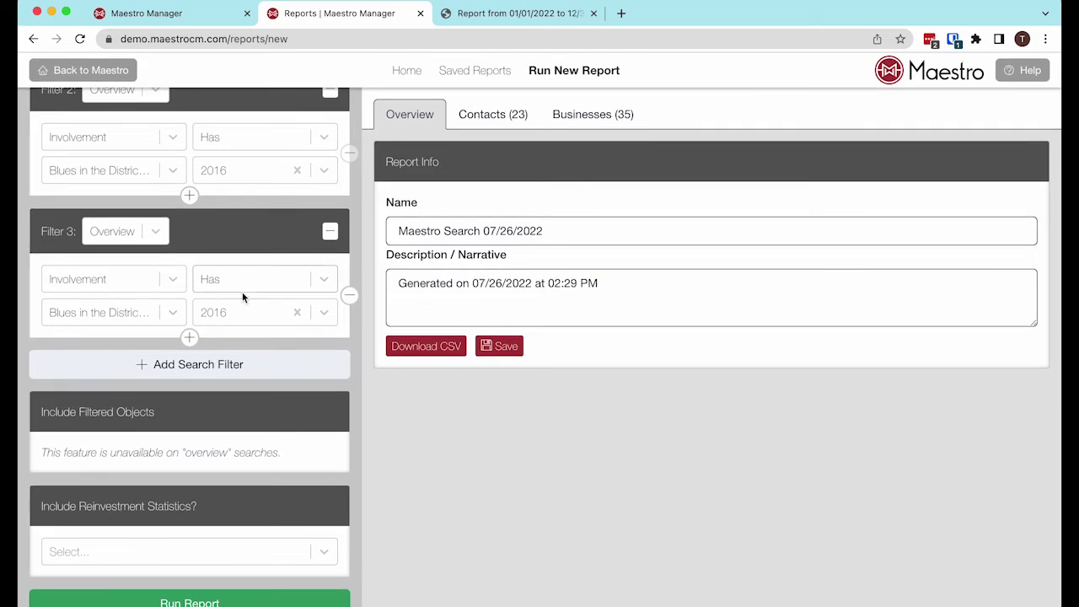
{"action": "scroll", "coordinate": [243, 296], "scroll_direction": "up", "scroll_amount": 5}
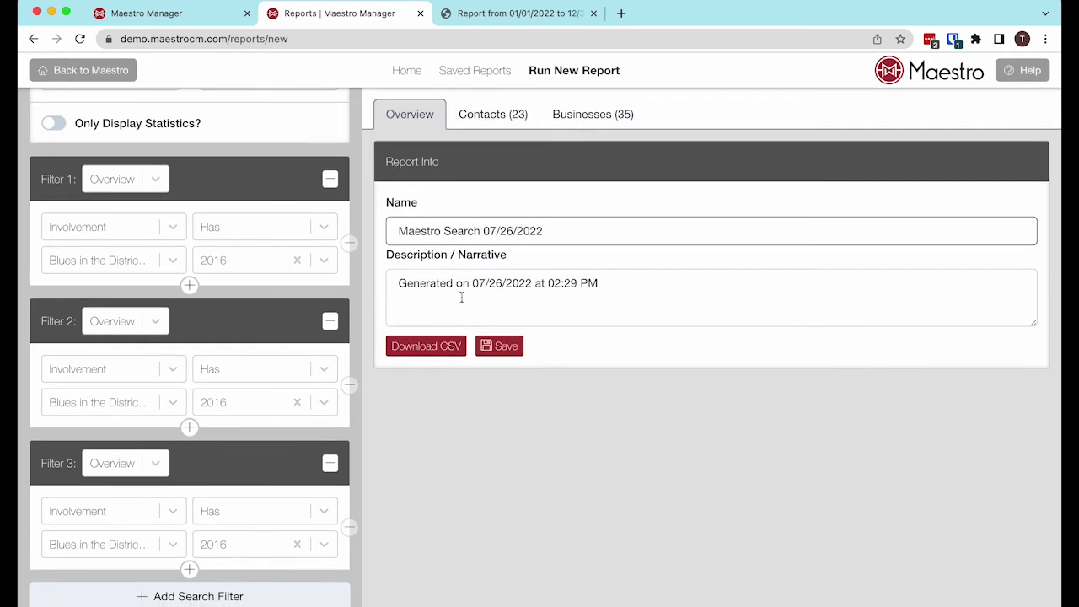
Name the report "2016 Blues Sponsors" and save it.
{"action": "left_click_drag", "start_coordinate": [558, 227], "coordinate": [298, 224]}
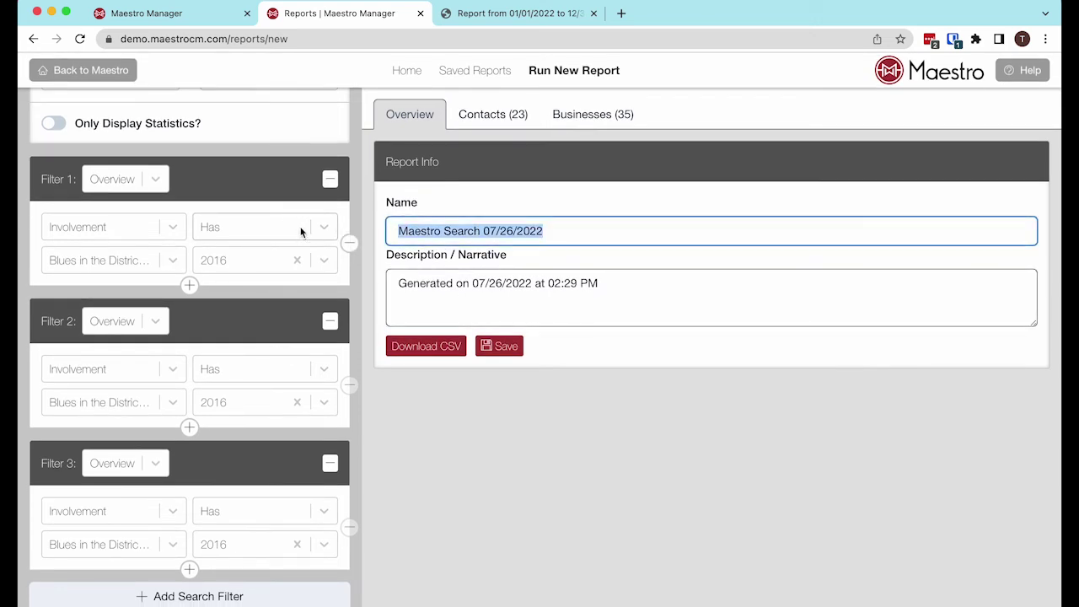
{"action": "type", "text": "2016"}
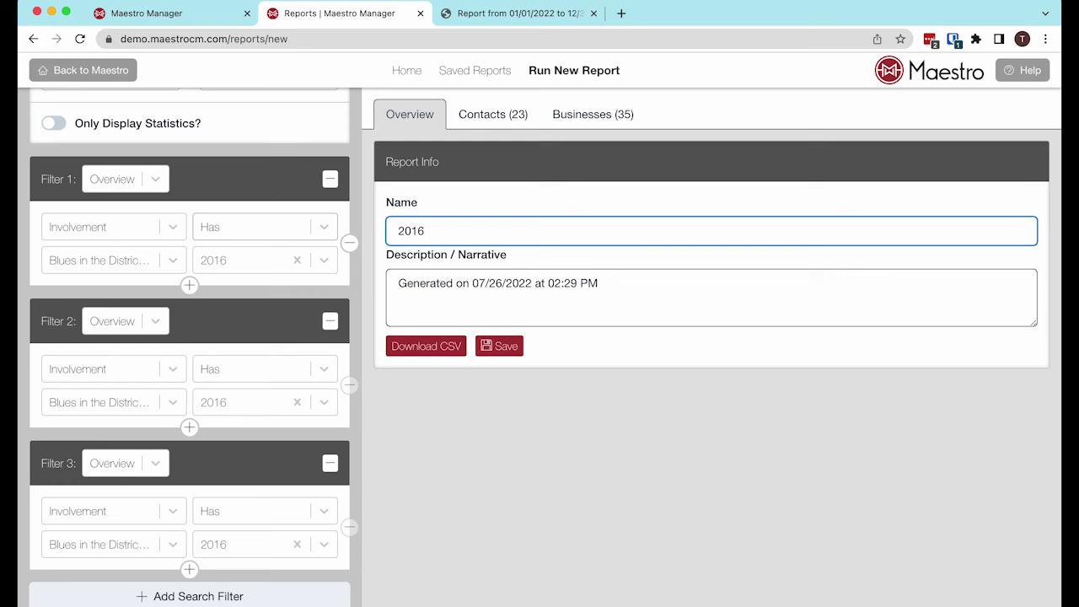
{"action": "type", "text": " Blues Sponsorsh"}
{"action": "key", "text": "BackSpace"}
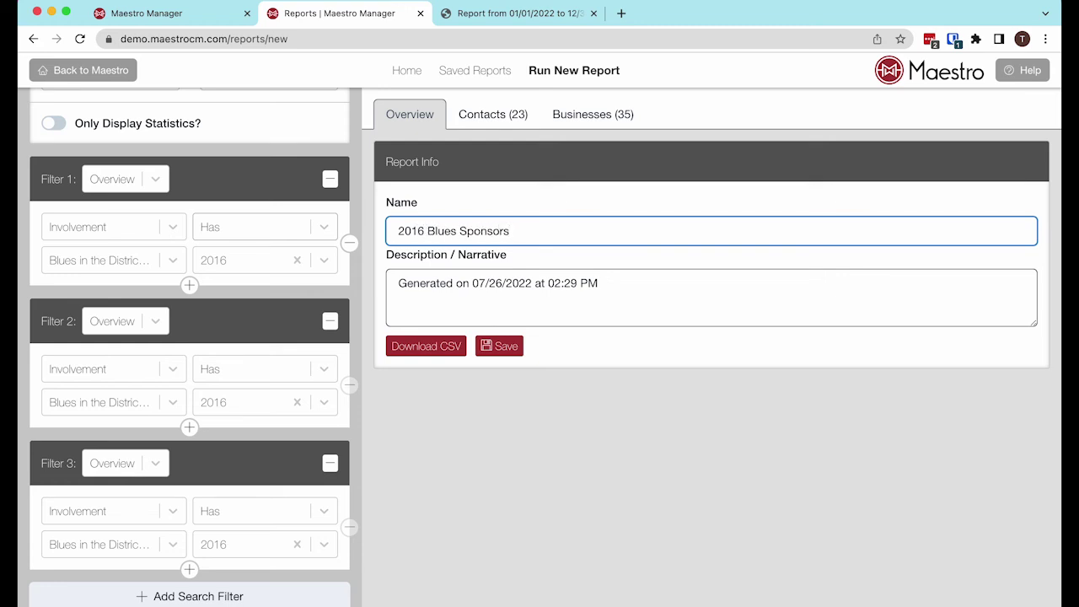
{"action": "left_click", "coordinate": [503, 348]}
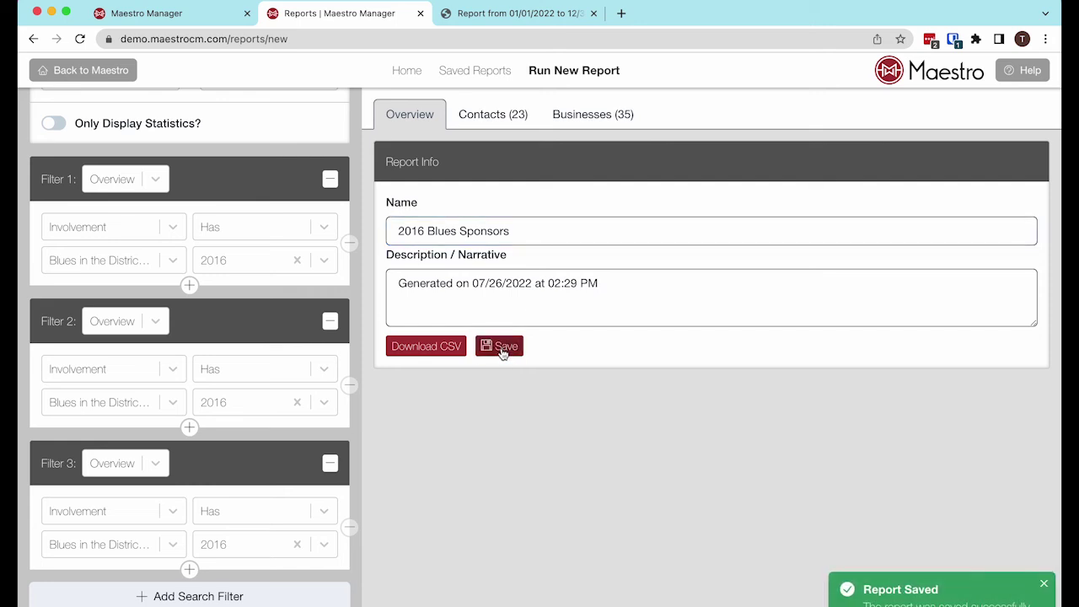
Reopen the 2016 Blues Sponsors report from the saved reports and review its restored filters.
{"action": "left_click", "coordinate": [474, 72]}
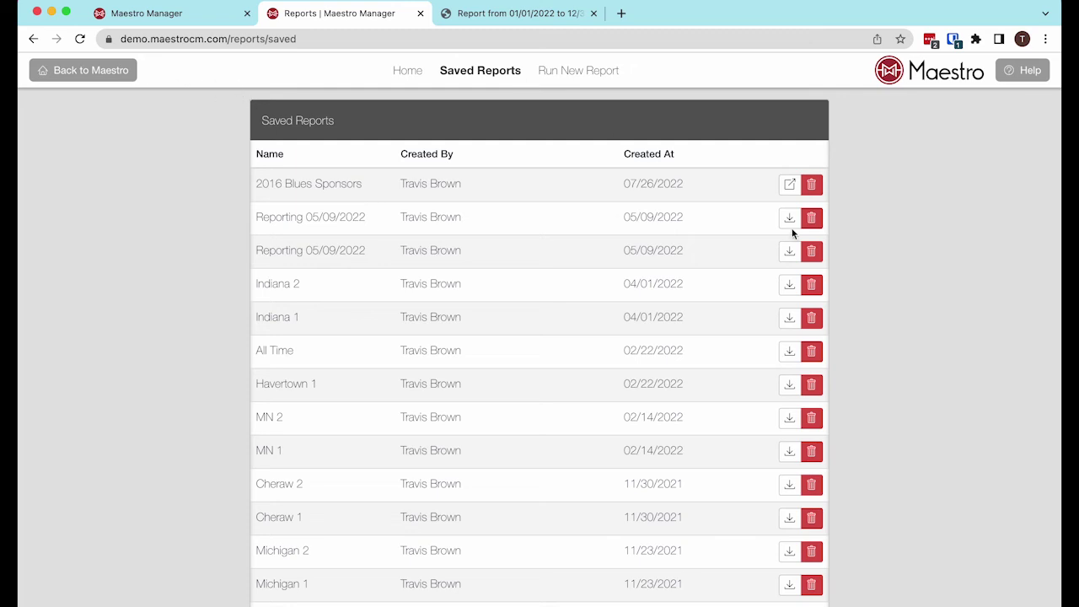
{"action": "left_click", "coordinate": [788, 184]}
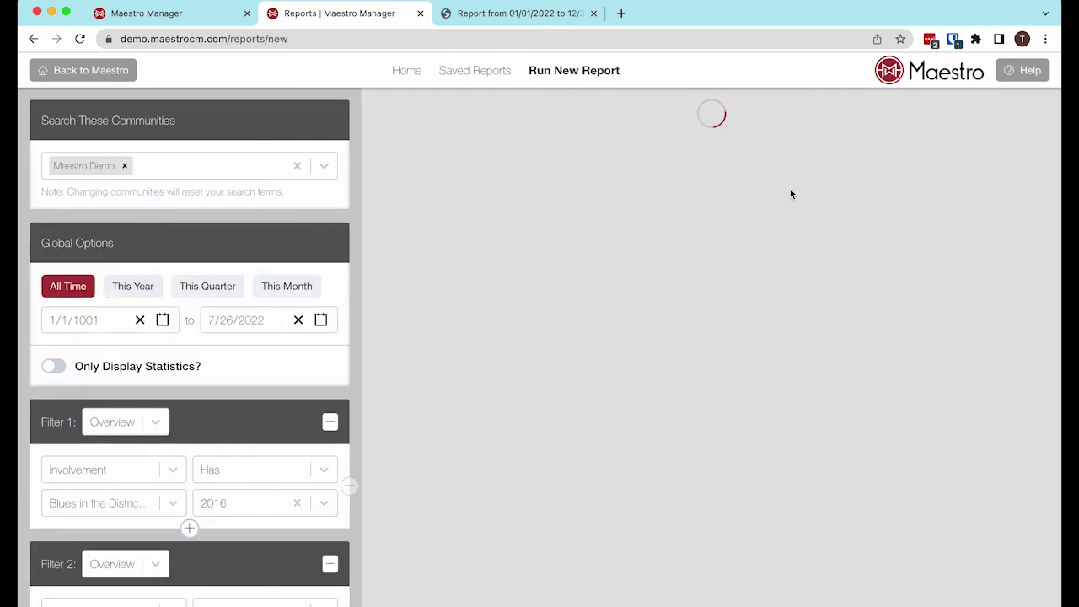
{"action": "scroll", "coordinate": [199, 289], "scroll_direction": "down", "scroll_amount": 5}
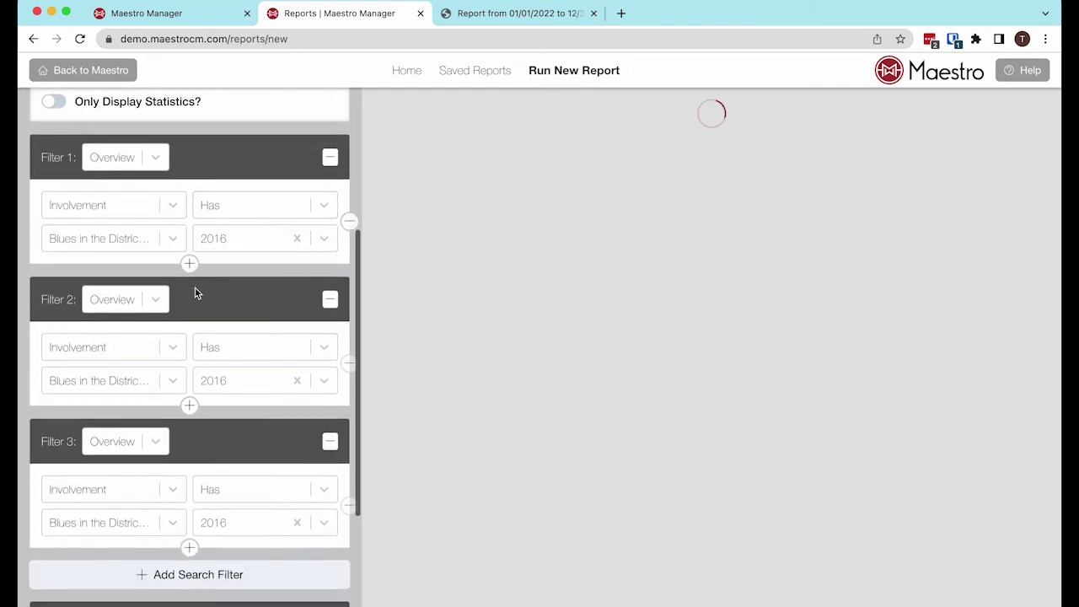
{"action": "scroll", "coordinate": [194, 292], "scroll_direction": "down", "scroll_amount": 1}
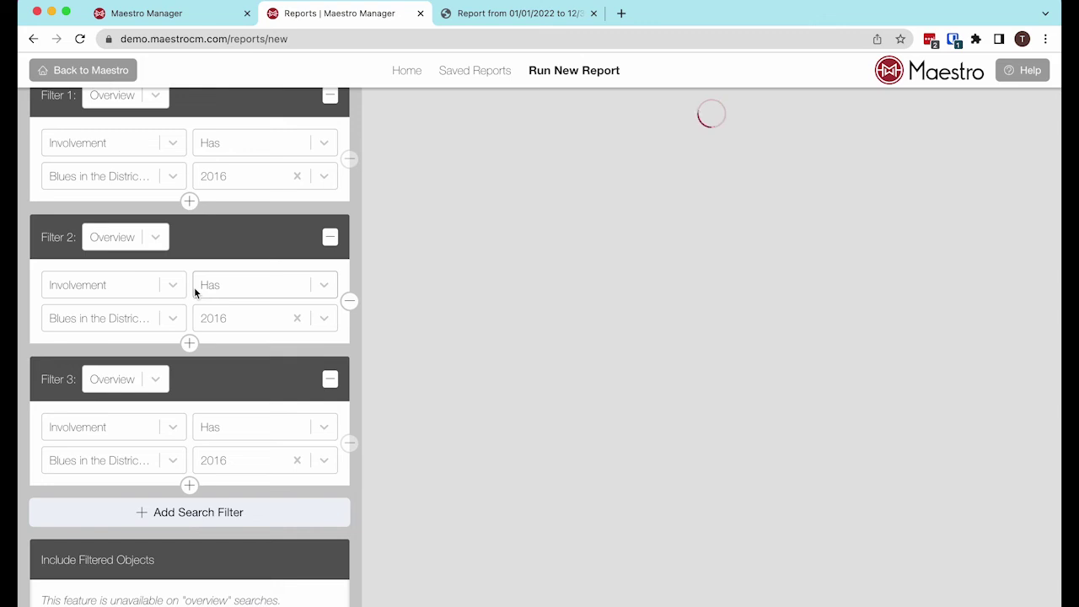
{"action": "scroll", "coordinate": [194, 292], "scroll_direction": "up", "scroll_amount": 2}
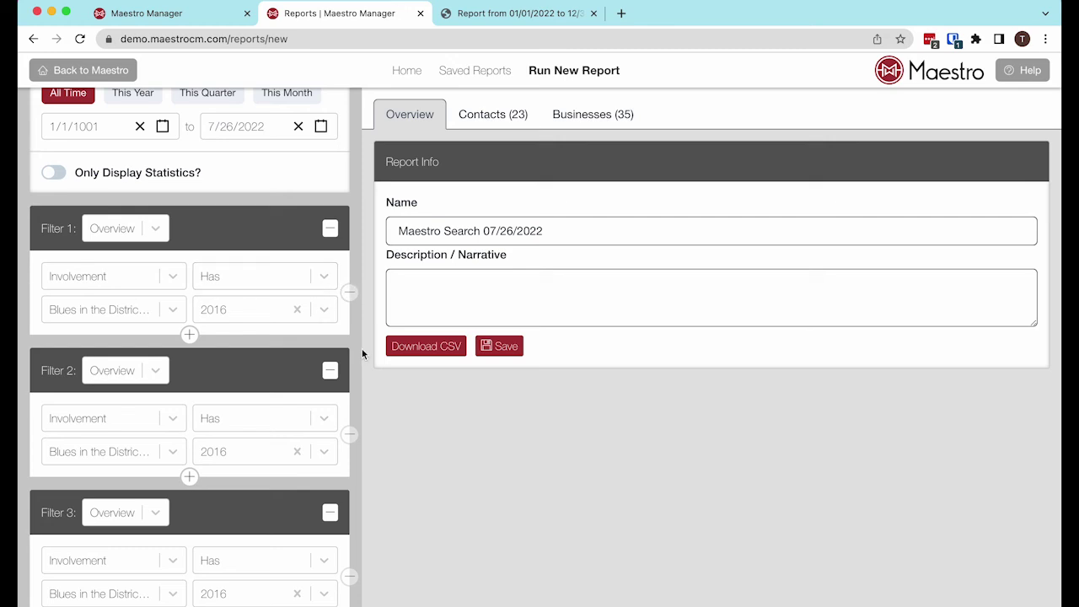
{"action": "scroll", "coordinate": [241, 353], "scroll_direction": "down", "scroll_amount": 1}
{"action": "scroll", "coordinate": [241, 352], "scroll_direction": "down", "scroll_amount": 3}
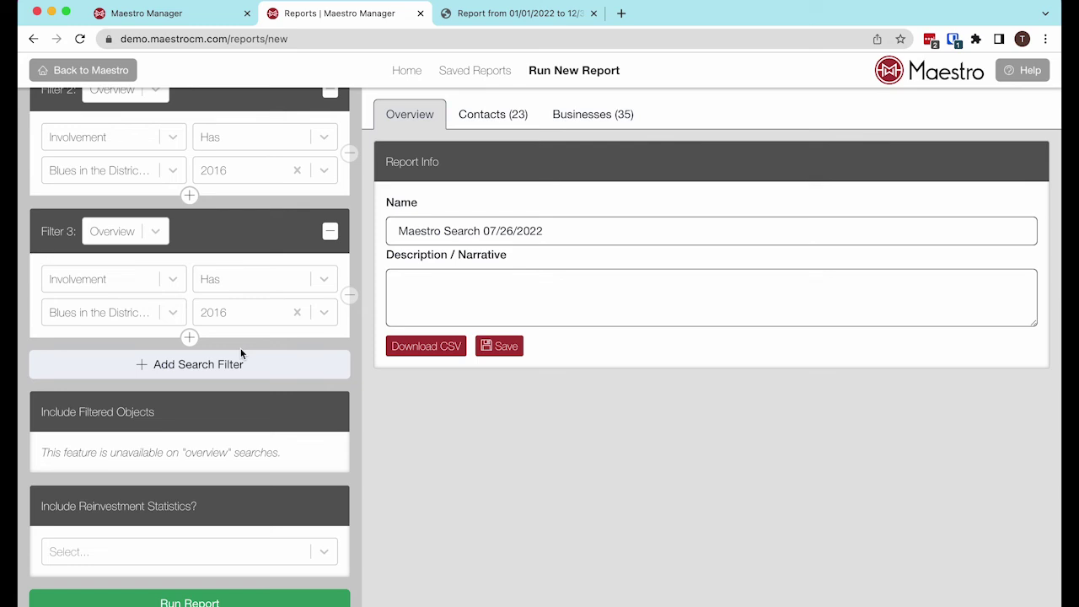
Open the send options for the report's contacts and choose Constant Contact as the destination.
{"action": "left_click", "coordinate": [497, 119]}
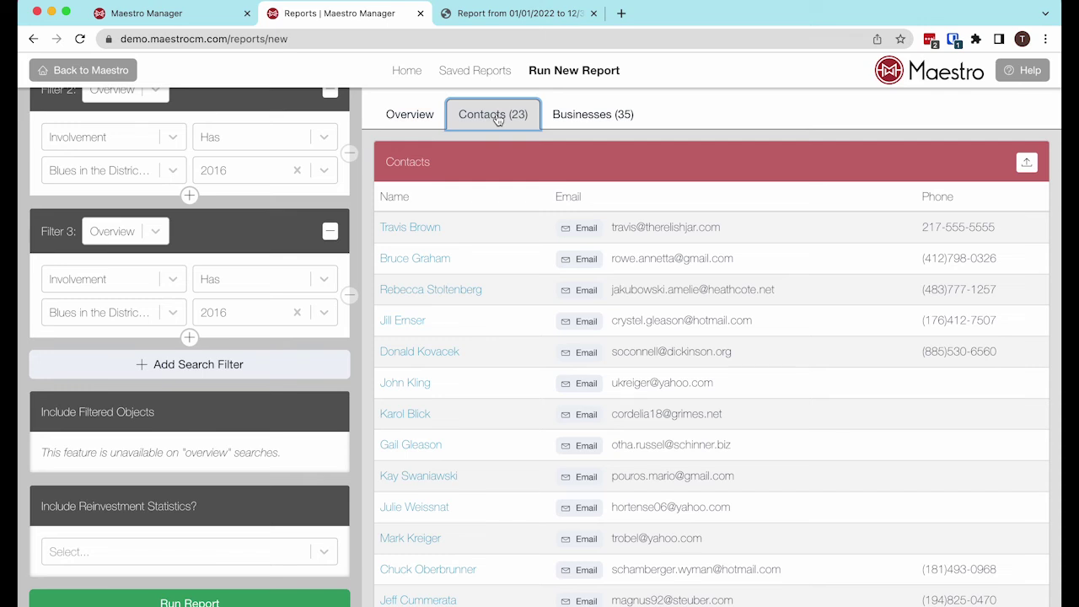
{"action": "left_click", "coordinate": [1027, 164]}
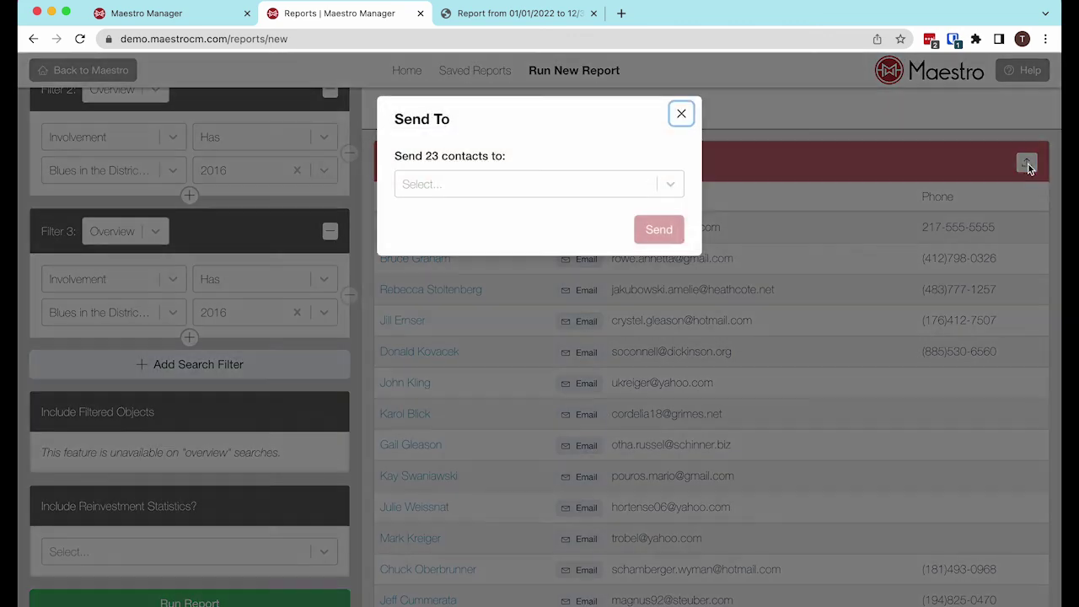
{"action": "left_click", "coordinate": [590, 187]}
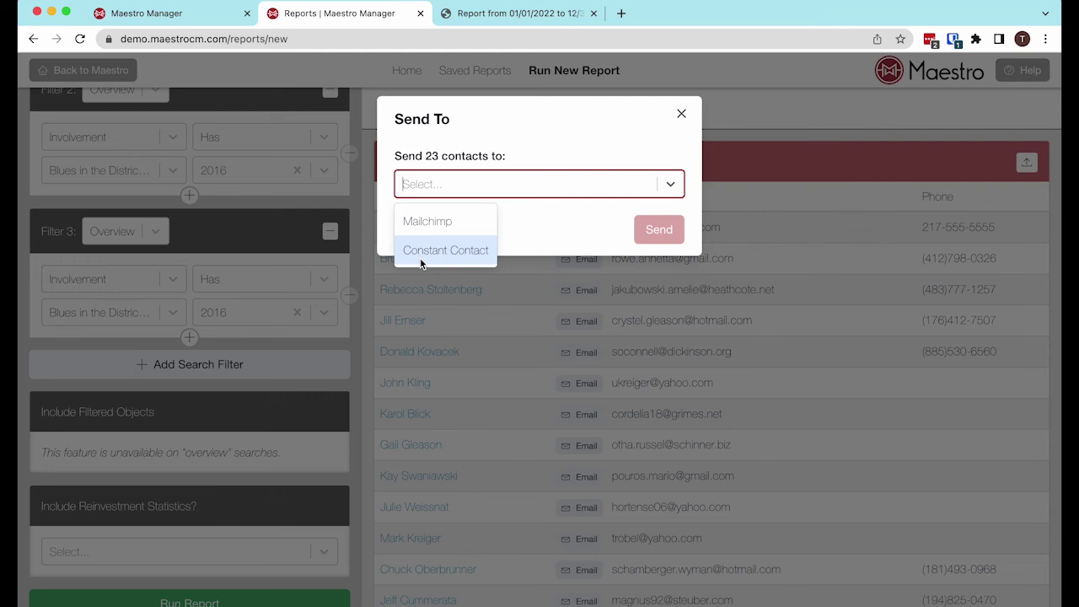
{"action": "left_click", "coordinate": [444, 251]}
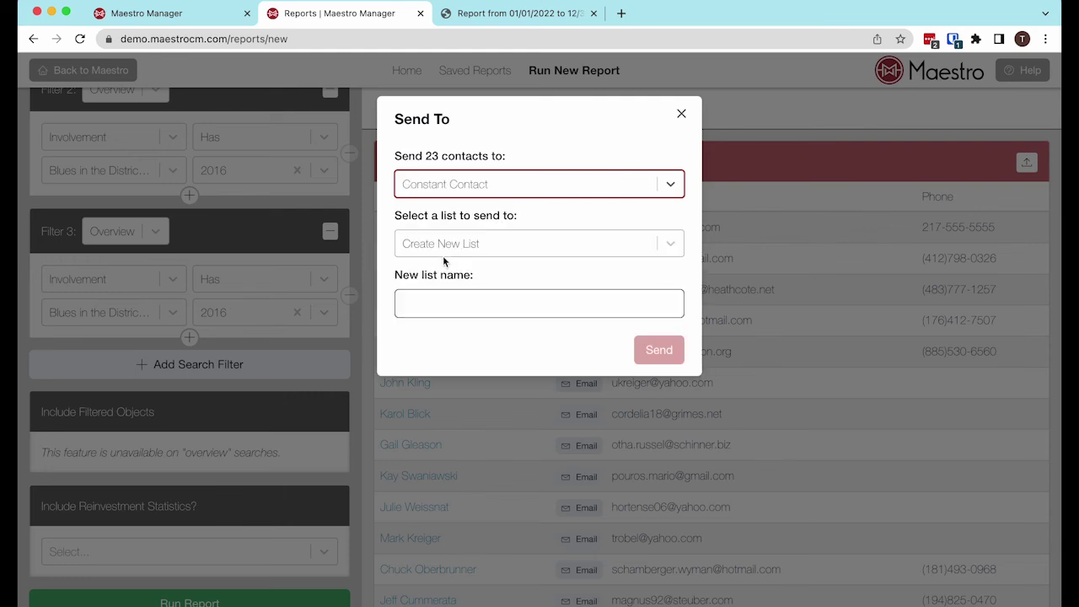
Send the contacts to a new Constant Contact list named "2016 Blues Sponsors" and close the send dialog.
{"action": "left_click", "coordinate": [454, 247]}
{"action": "left_click", "coordinate": [446, 280]}
{"action": "left_click", "coordinate": [449, 306]}
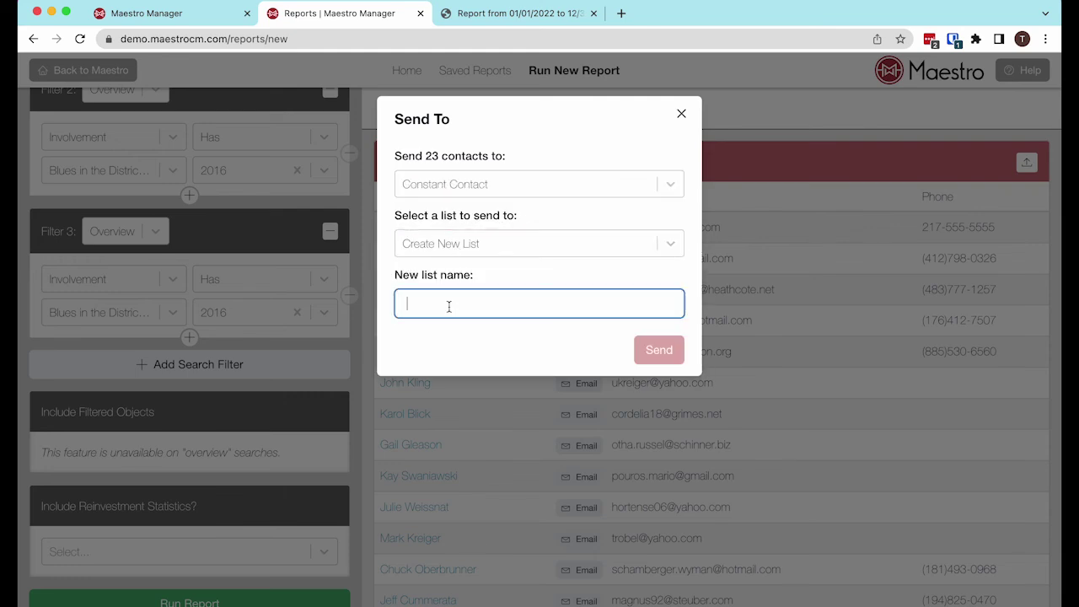
{"action": "type", "text": "2016 "}
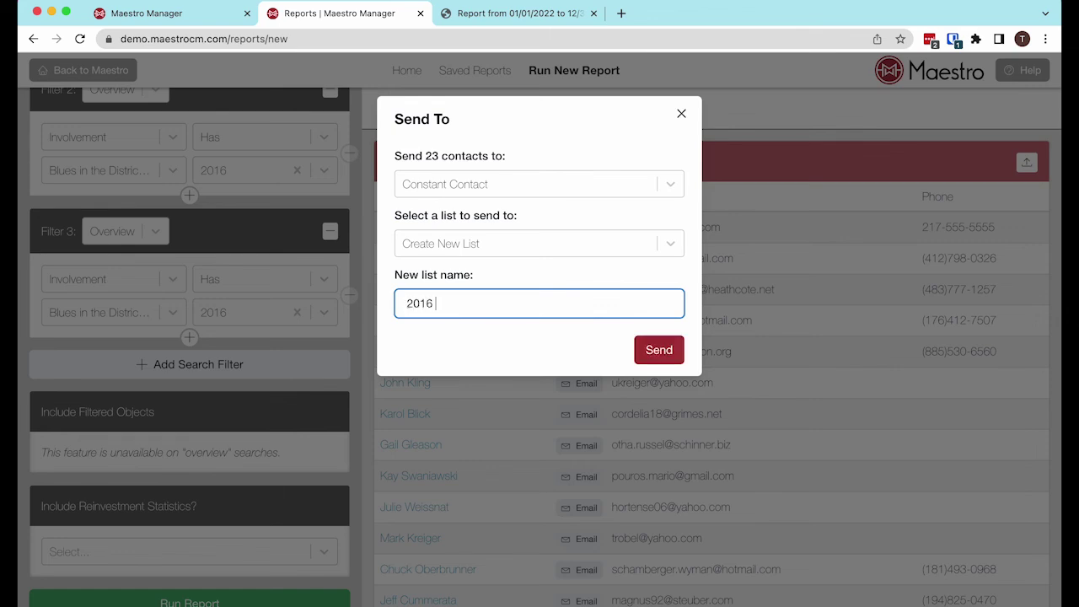
{"action": "type", "text": "Blues Sponsors"}
{"action": "left_click", "coordinate": [663, 350]}
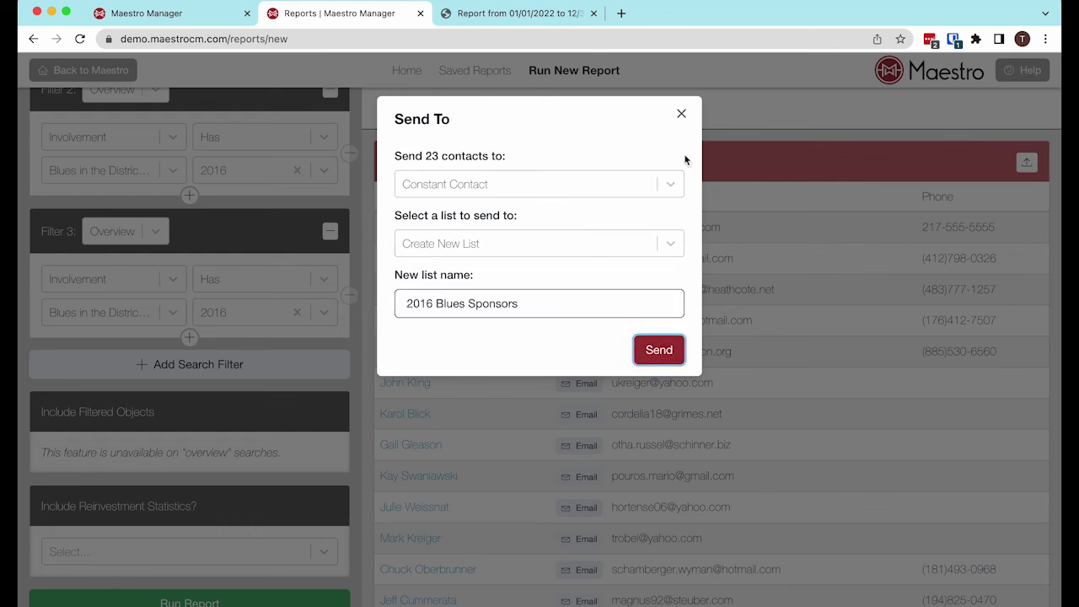
{"action": "left_click", "coordinate": [680, 114]}
Open the send options for the report's businesses and choose Mailchimp as the destination.
{"action": "left_click", "coordinate": [600, 118]}
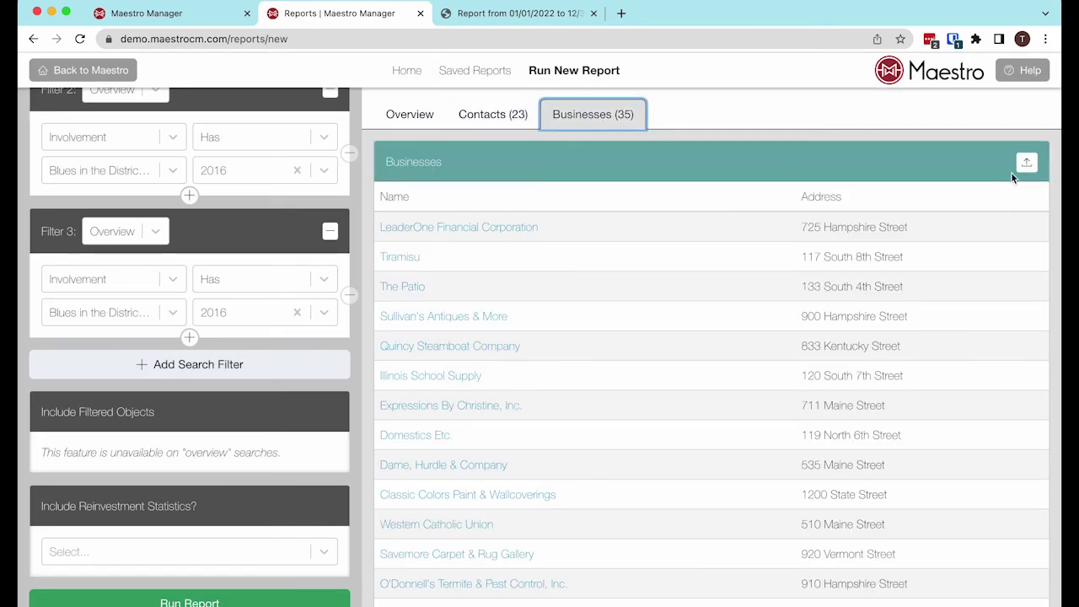
{"action": "left_click", "coordinate": [1026, 161]}
{"action": "left_click", "coordinate": [514, 180]}
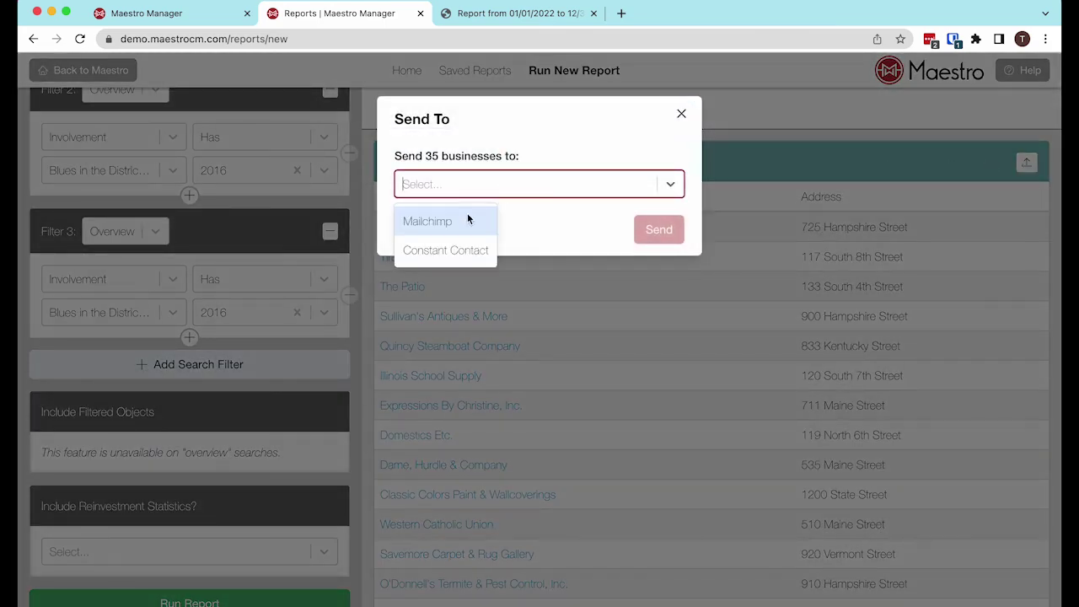
{"action": "left_click", "coordinate": [459, 219]}
Send the businesses to a new Mailchimp list named "2016 Blues Sponsors".
{"action": "left_click", "coordinate": [456, 244]}
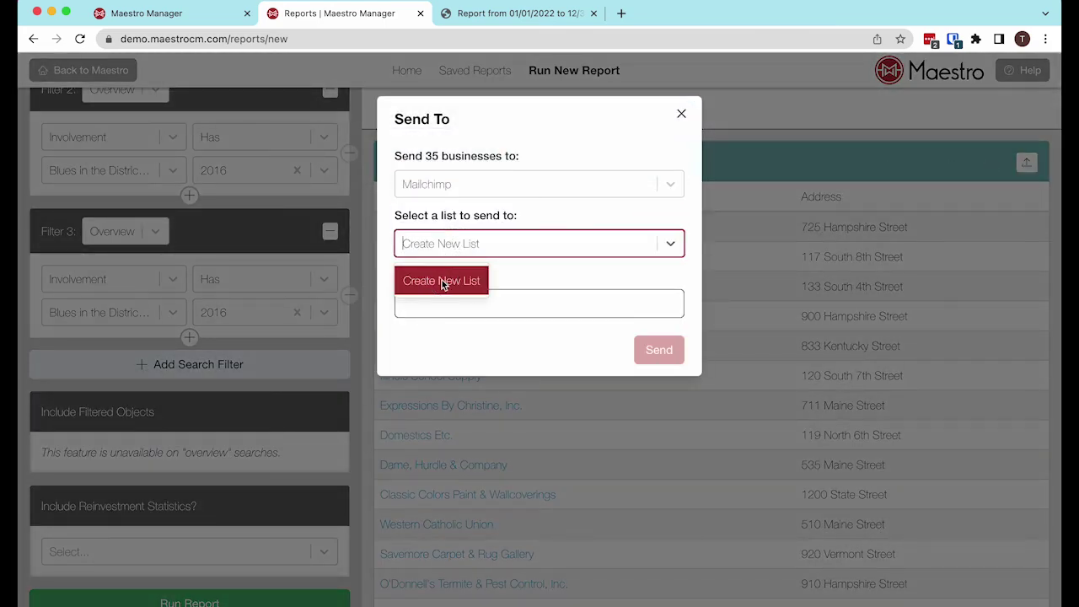
{"action": "left_click", "coordinate": [443, 282]}
{"action": "left_click", "coordinate": [660, 247]}
{"action": "left_click", "coordinate": [442, 285]}
{"action": "left_click", "coordinate": [435, 301]}
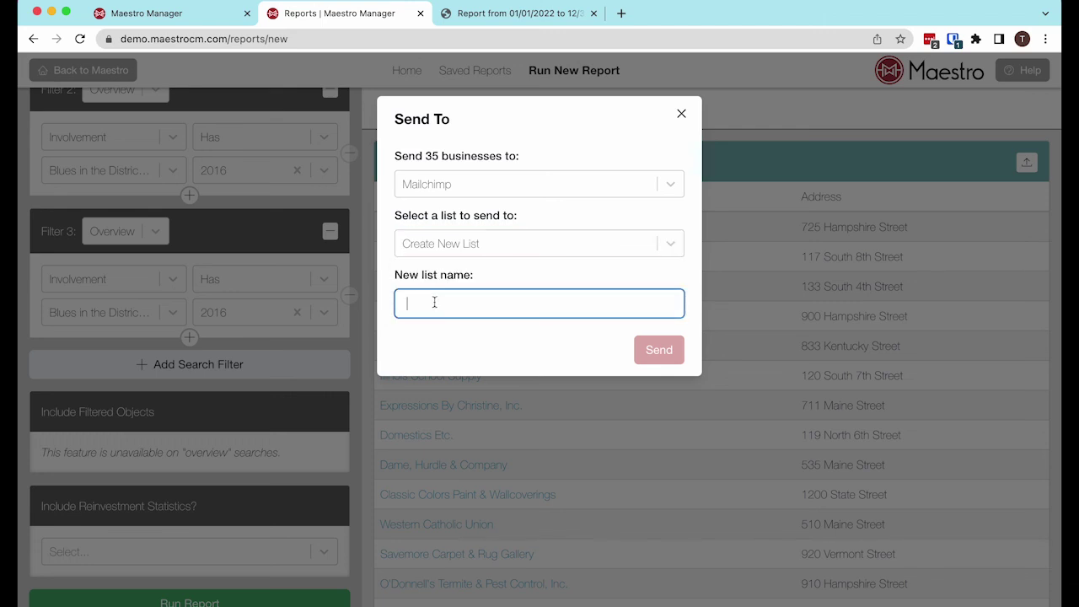
{"action": "type", "text": "2016 Bl"}
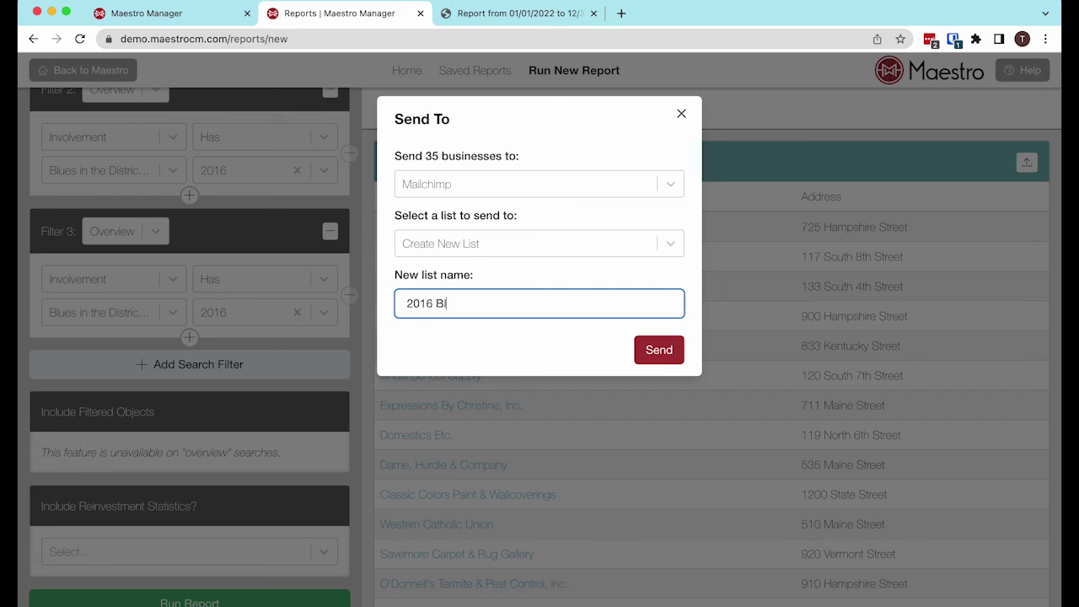
{"action": "type", "text": "ues Sponsors"}
{"action": "left_click", "coordinate": [661, 356]}
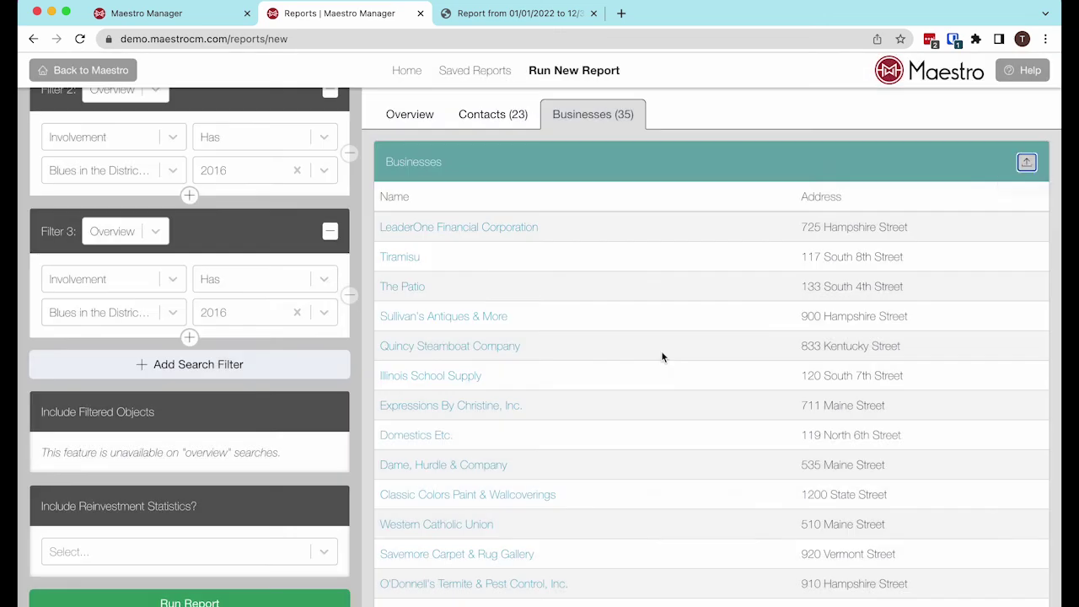
{"action": "left_click", "coordinate": [491, 115]}
{"action": "left_click", "coordinate": [1016, 166]}
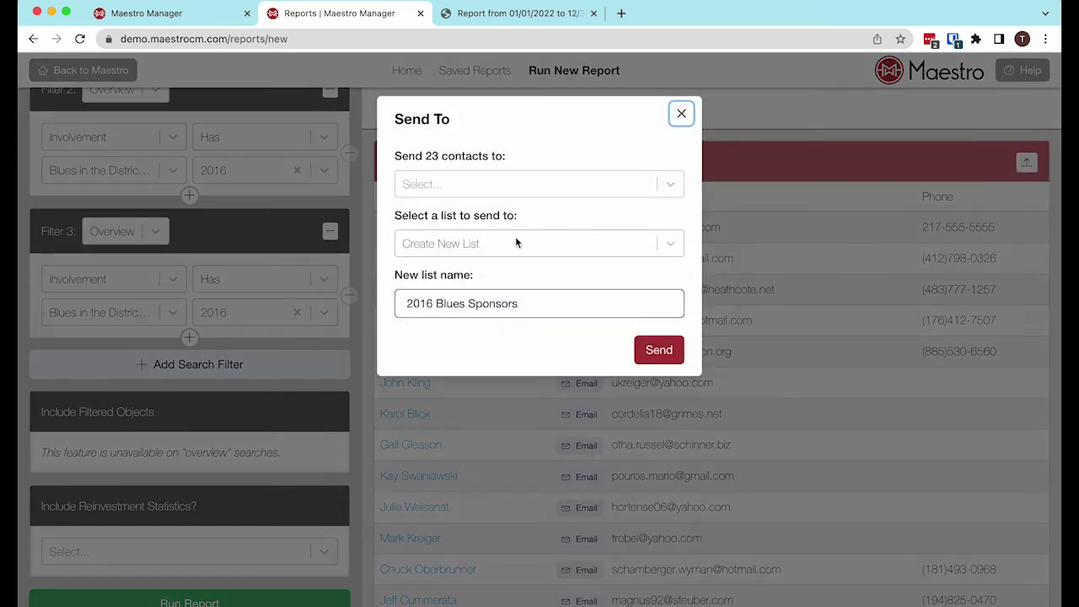
{"action": "left_click", "coordinate": [514, 238]}
{"action": "left_click", "coordinate": [512, 171]}
{"action": "left_click", "coordinate": [514, 175]}
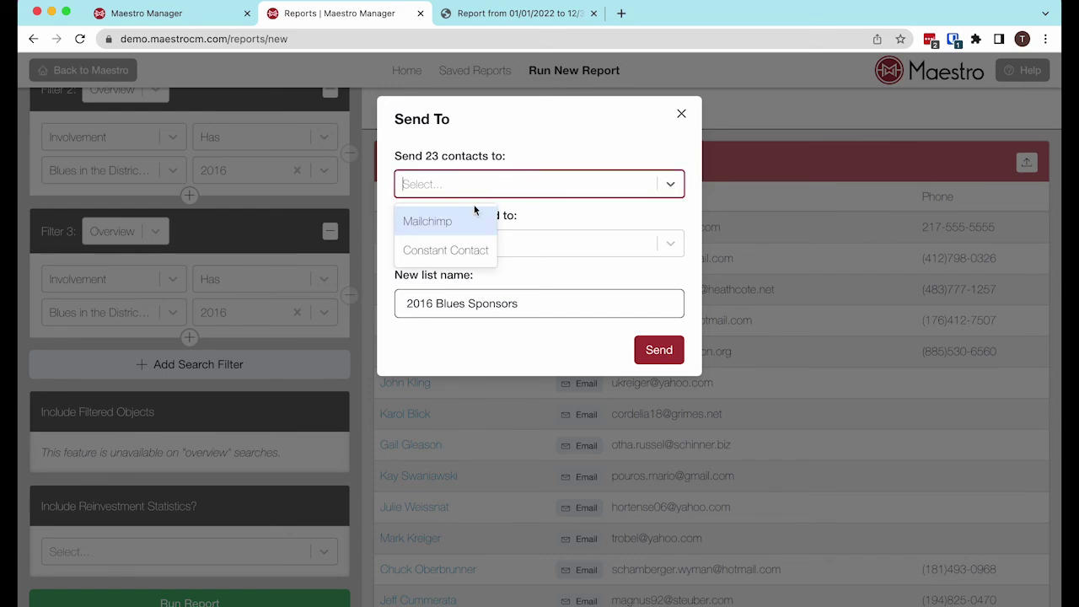
{"action": "left_click", "coordinate": [458, 224]}
{"action": "left_click", "coordinate": [476, 244]}
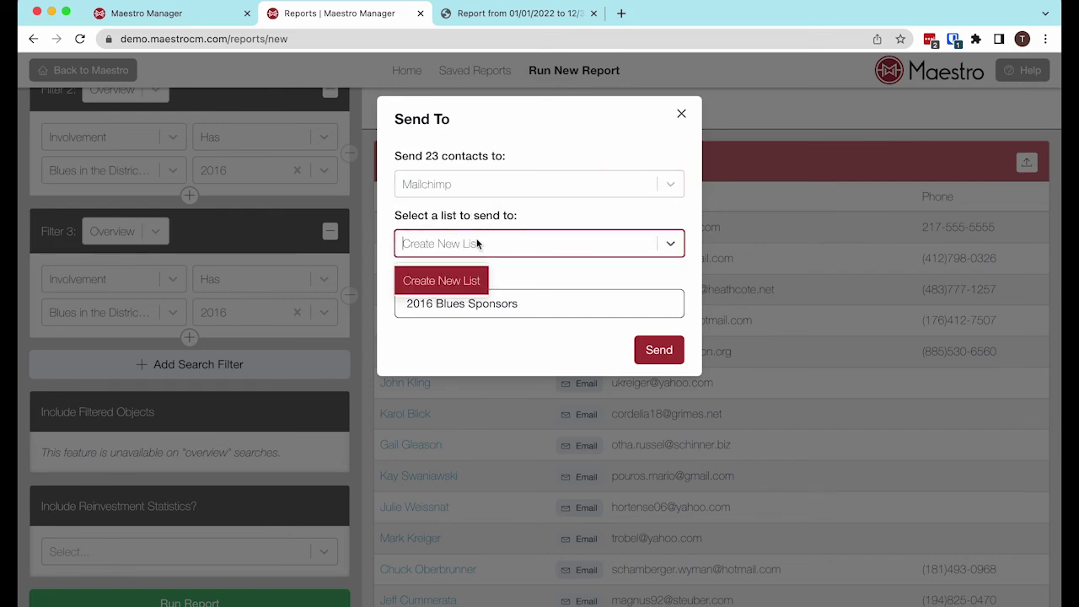
{"action": "left_click", "coordinate": [466, 279]}
{"action": "left_click", "coordinate": [681, 113]}
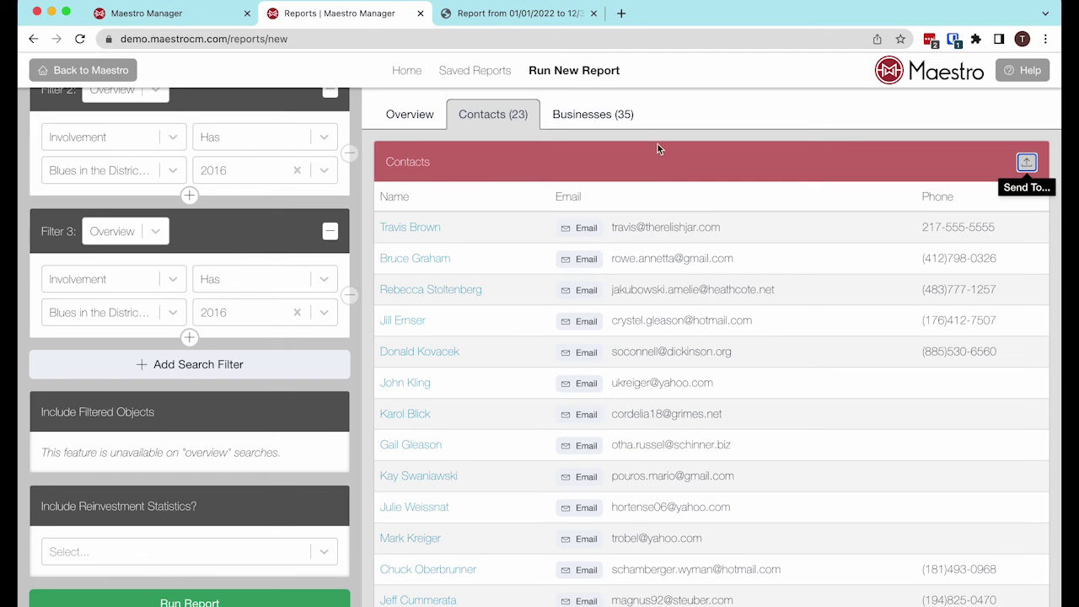
{"action": "scroll", "coordinate": [268, 128], "scroll_direction": "up", "scroll_amount": 5}
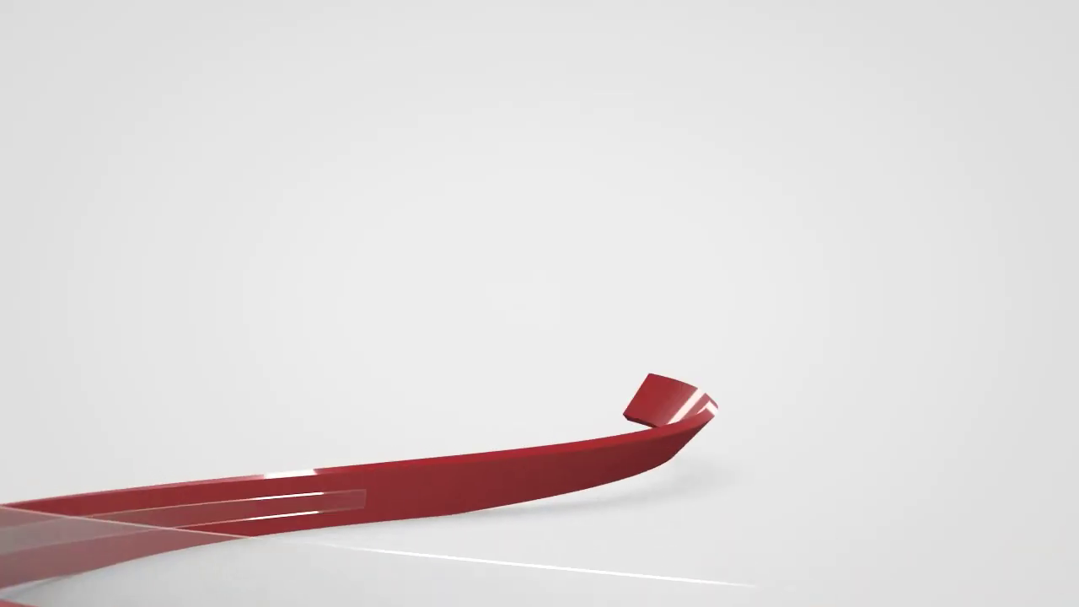